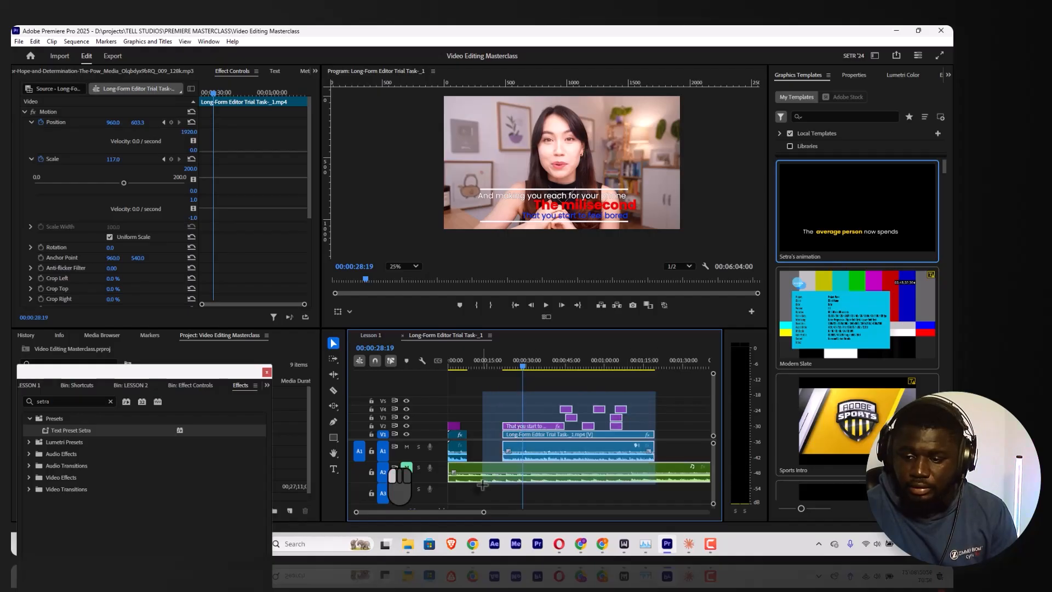
key(BackSpace)
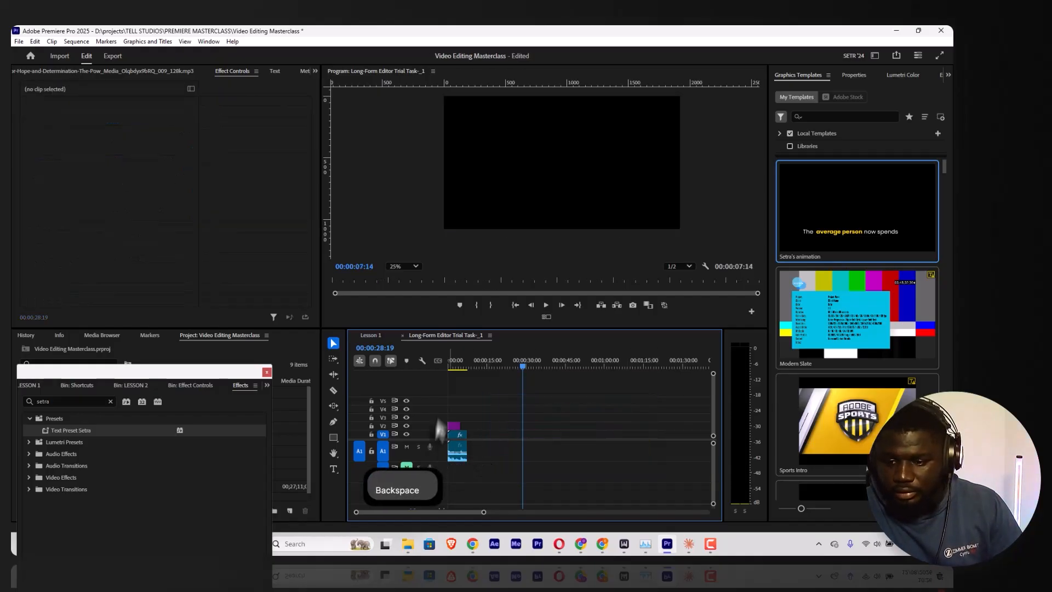
key(ctrl+z)
click(489, 478)
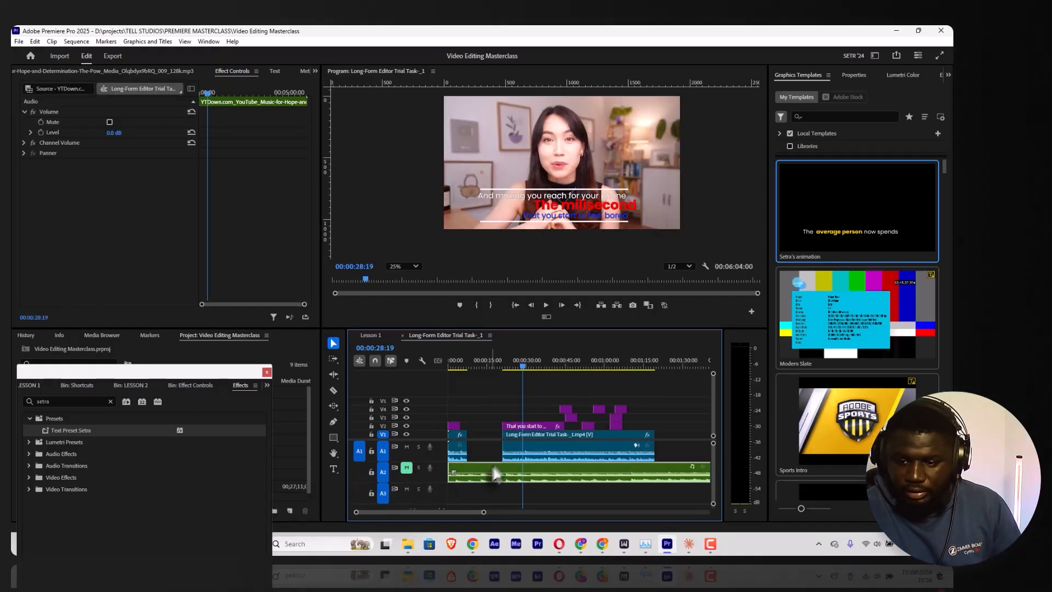
Delete the second talking-head clip with its text graphics and the text graphic over the opening clip, keeping the music track
drag(643, 387, 480, 438)
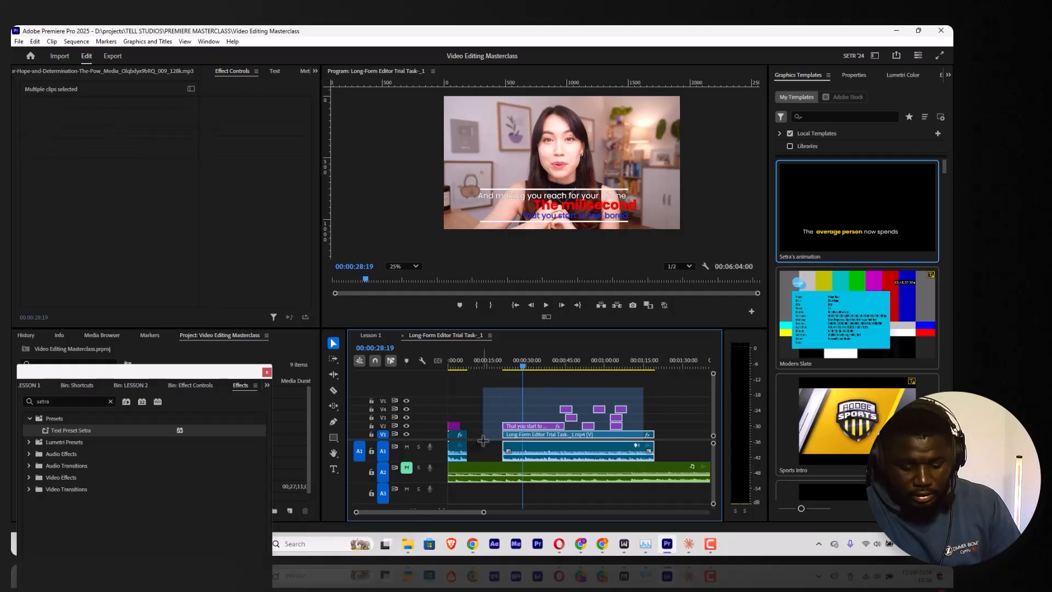
key(BackSpace)
click(448, 363)
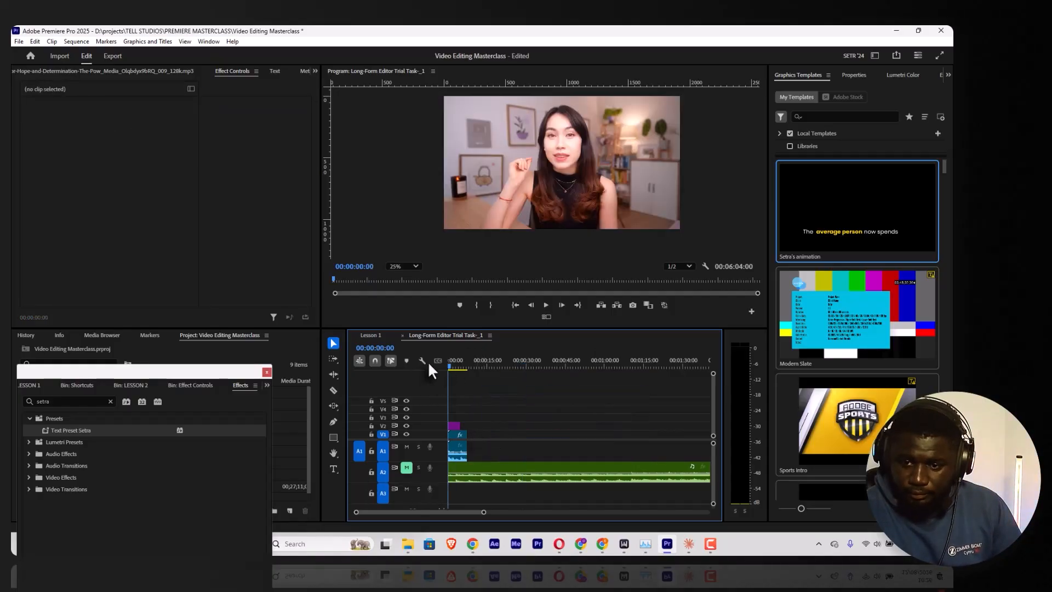
key(space)
key(space)
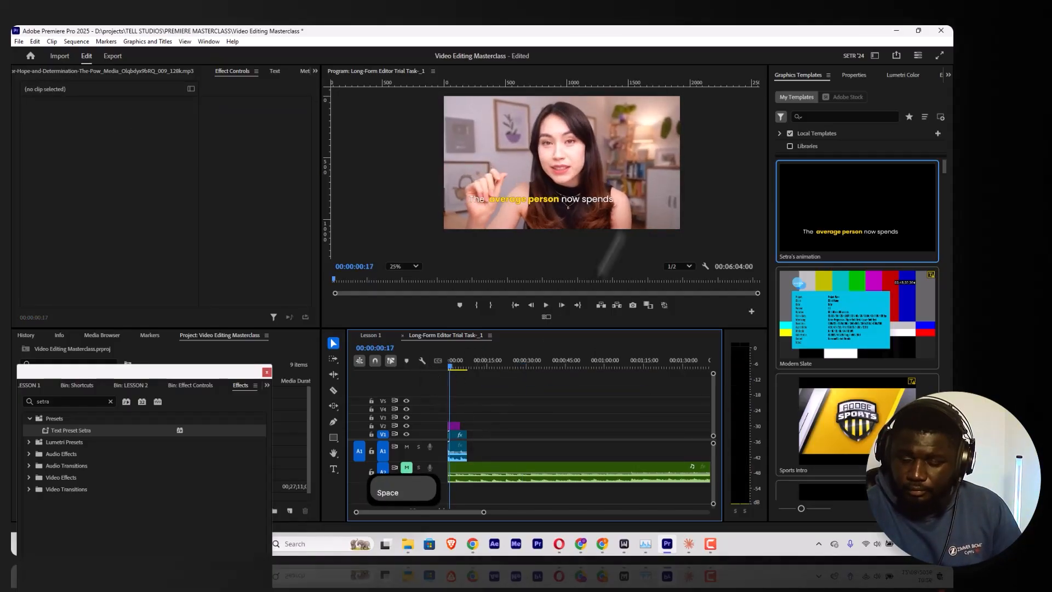
click(456, 425)
key(BackSpace)
Extend the end of the opening talking-head clip and its audio to about 2 minutes 8 seconds
drag(483, 512, 573, 512)
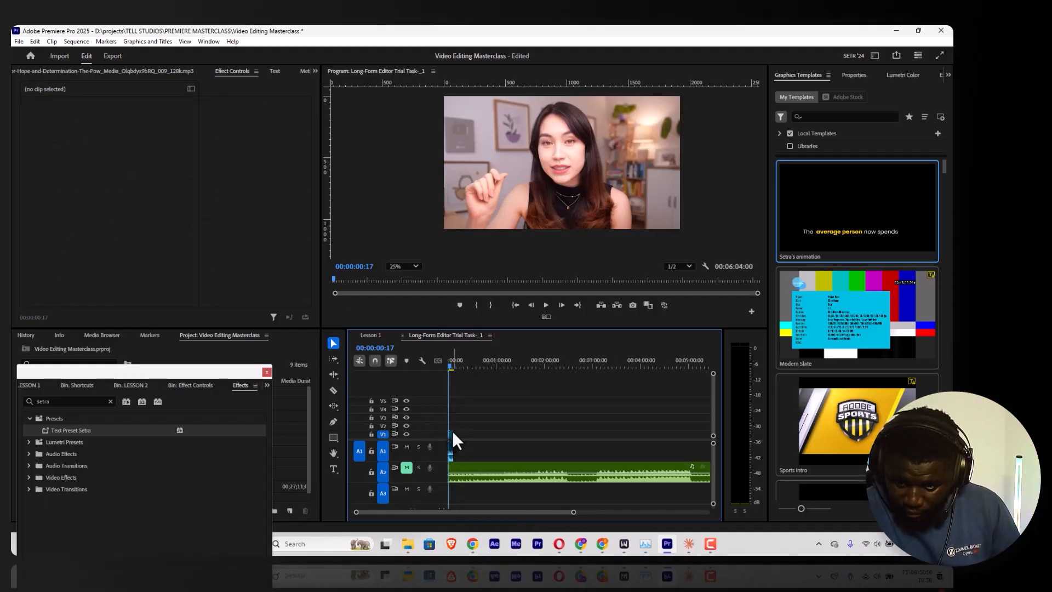
drag(453, 432, 728, 473)
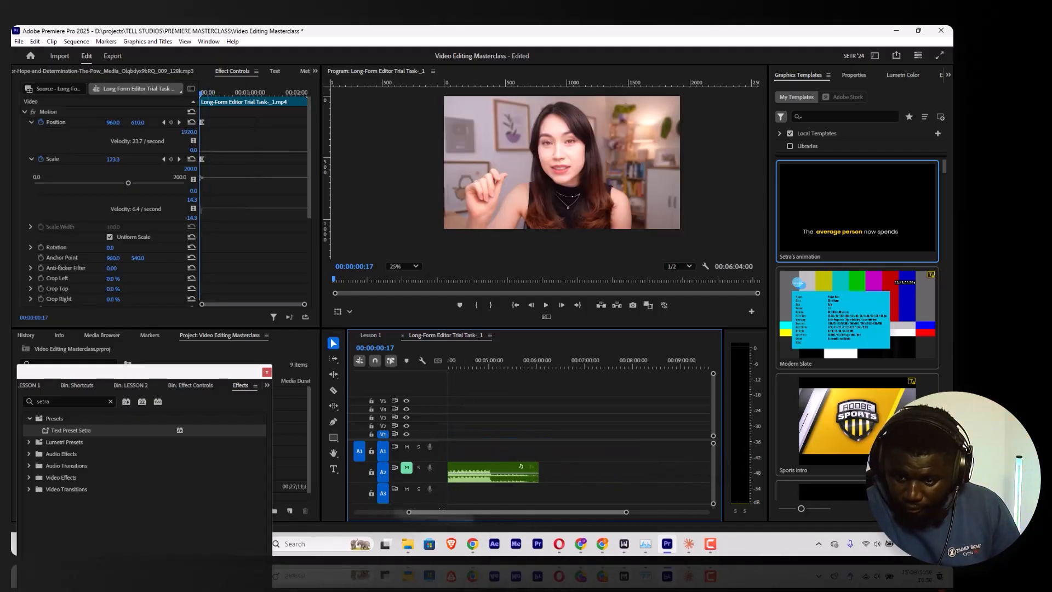
drag(408, 512, 334, 510)
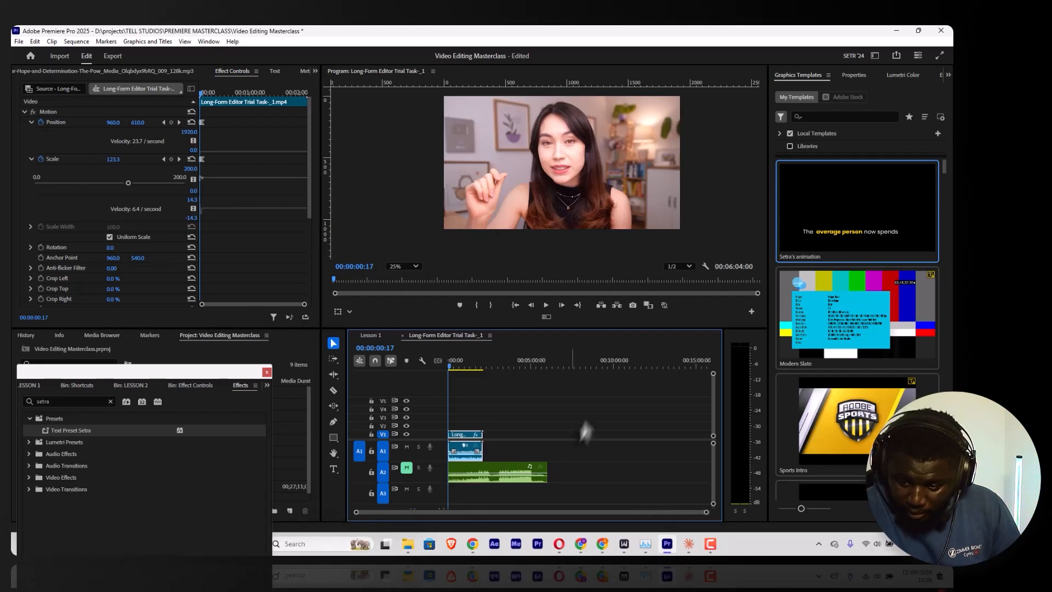
click(533, 416)
click(469, 433)
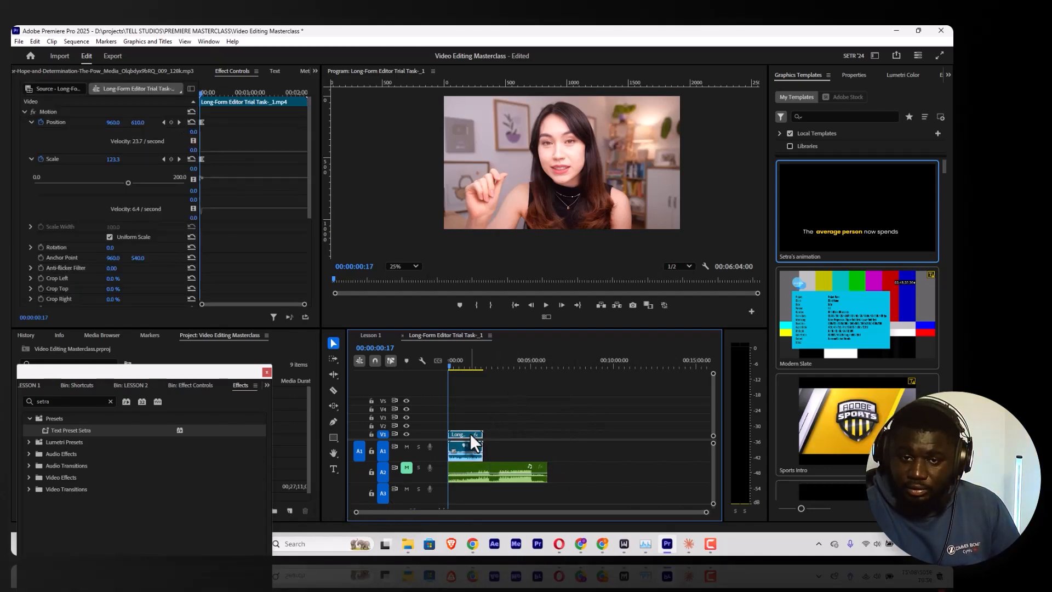
key(=)
key(=)
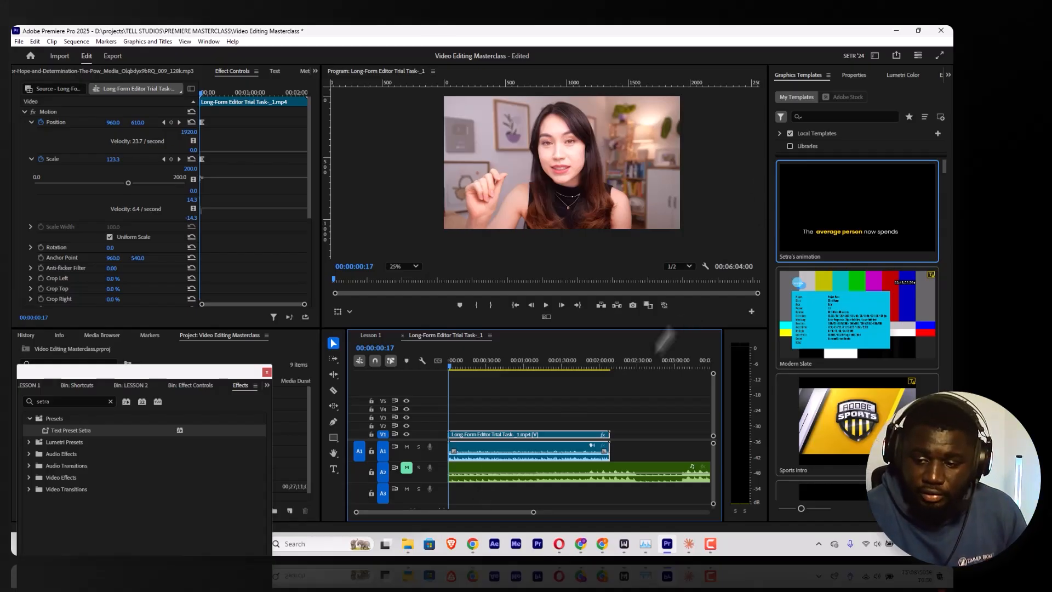
drag(533, 511, 547, 511)
click(532, 420)
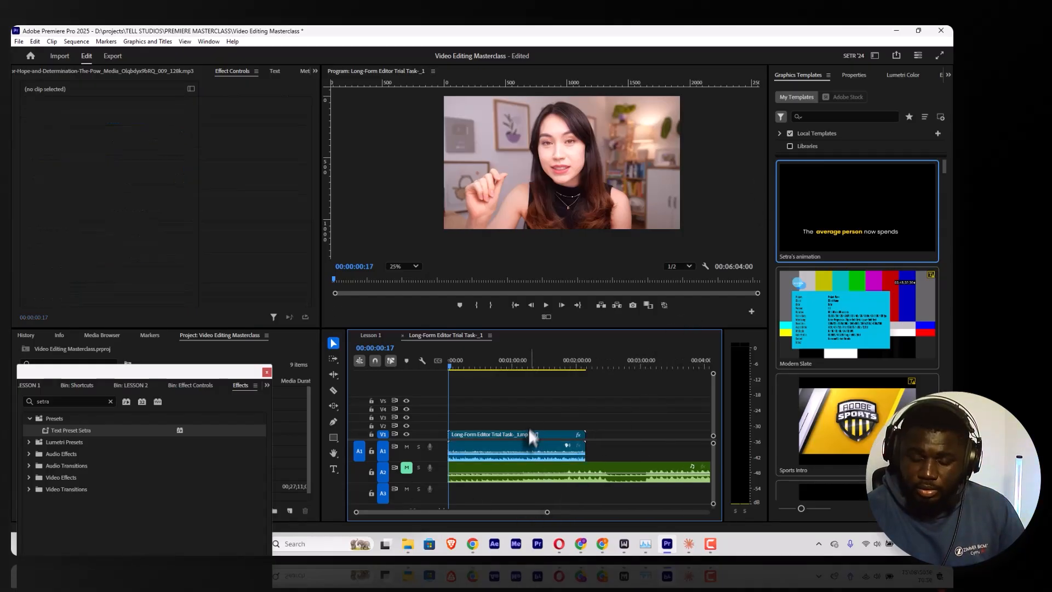
Play the extended talking-head clip from the start of the sequence to review it
click(517, 438)
key(space)
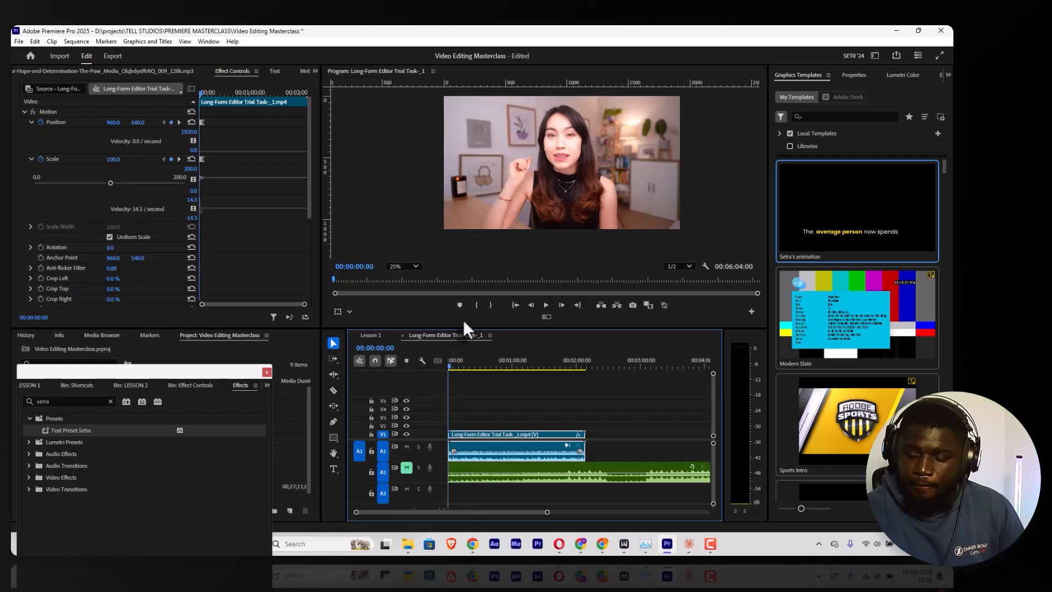
key(space)
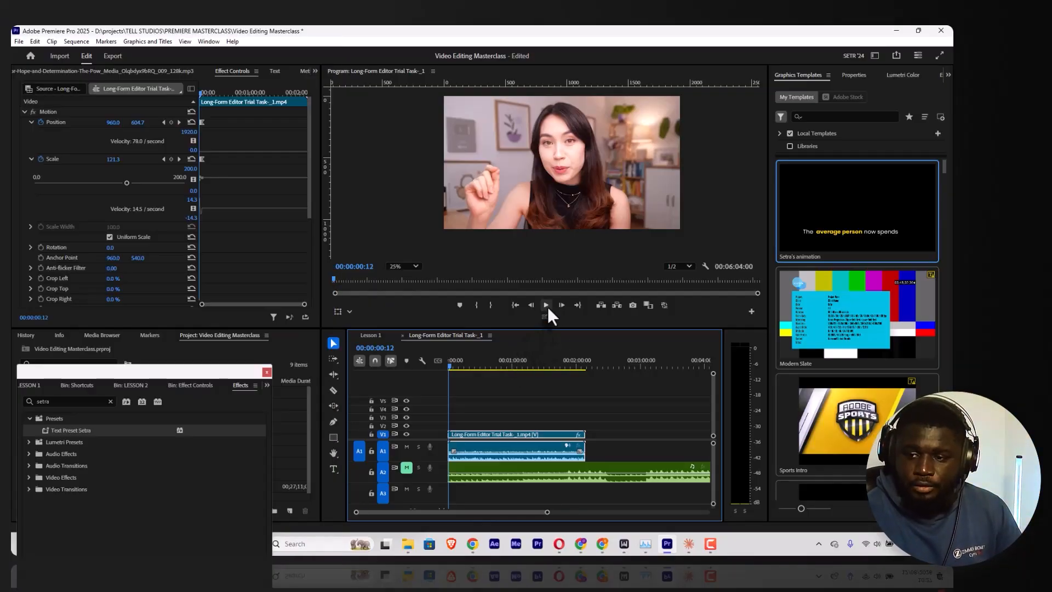
click(546, 302)
click(546, 304)
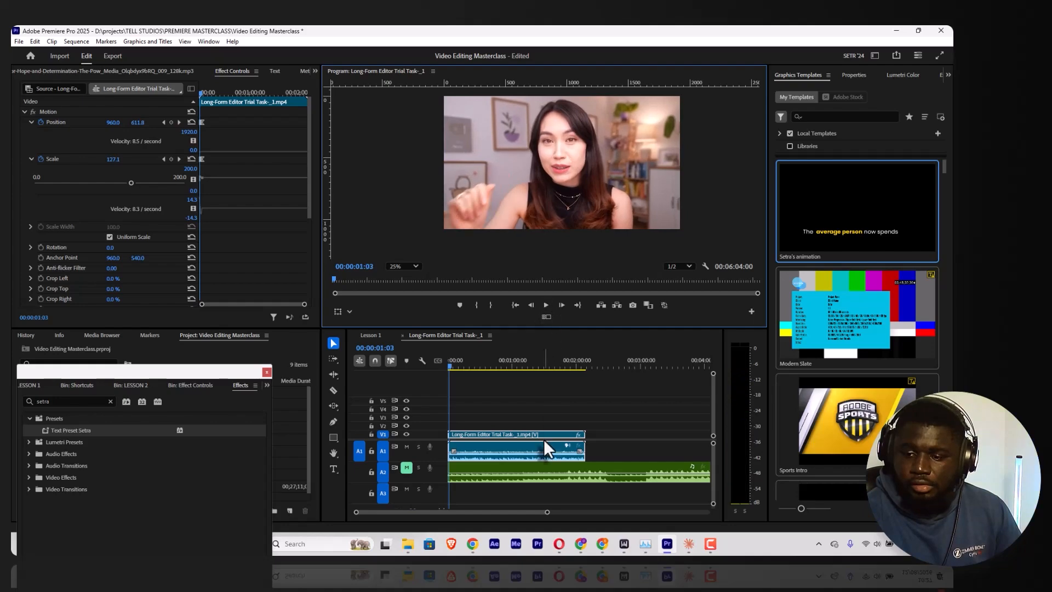
click(540, 427)
click(547, 436)
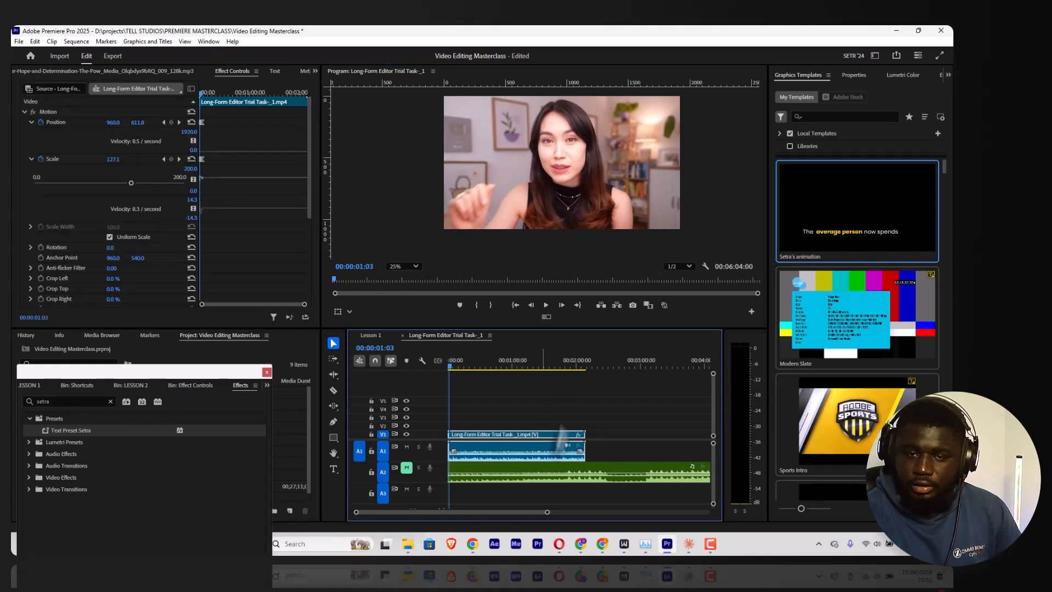
click(275, 72)
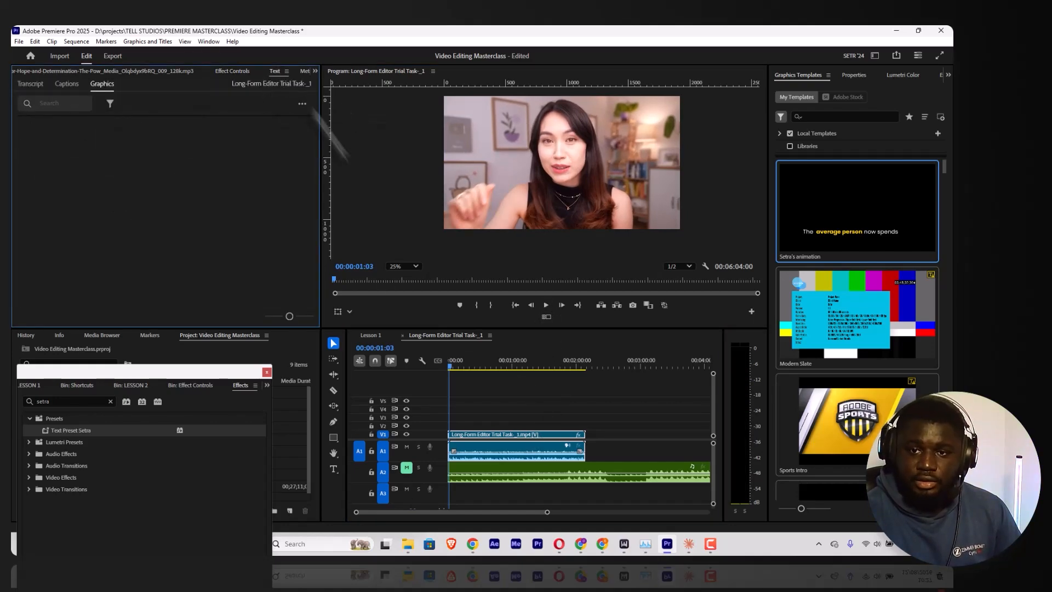
click(286, 71)
click(362, 73)
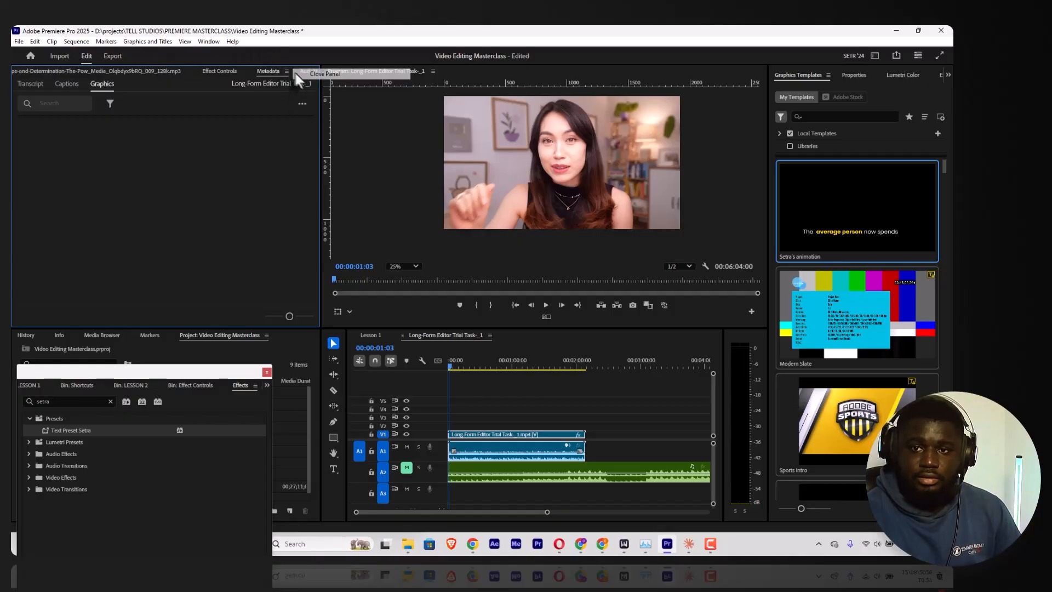
click(474, 372)
key(space)
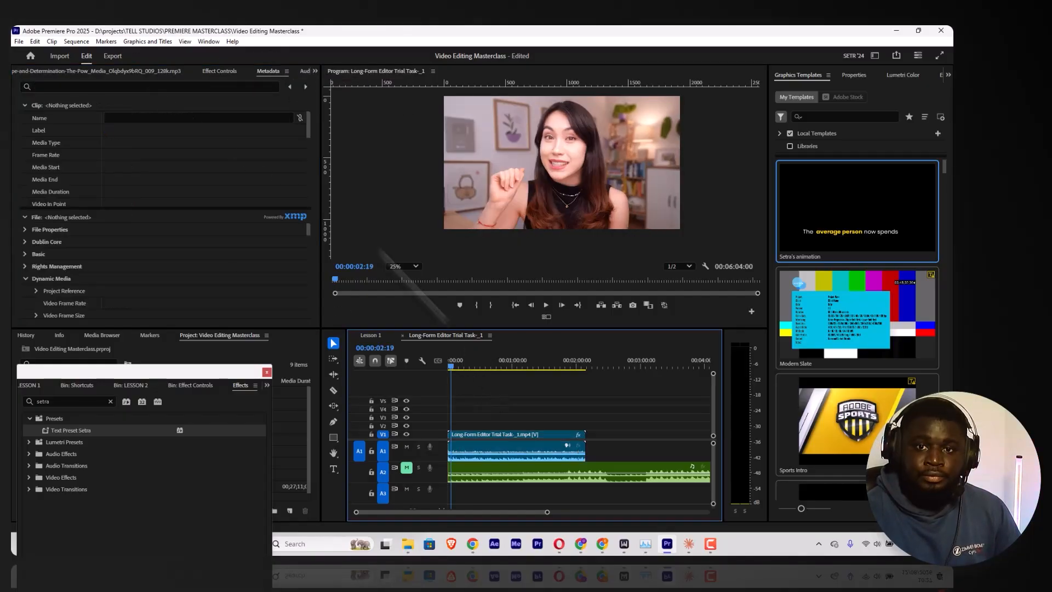
Show the sequence's transcript view and start generating a static transcript
click(207, 41)
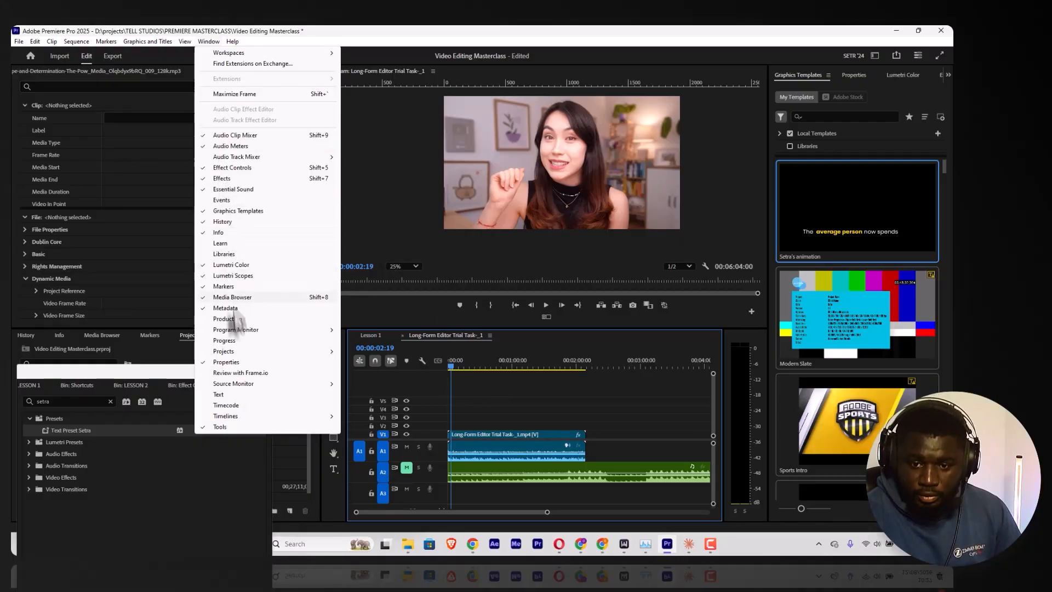
click(231, 394)
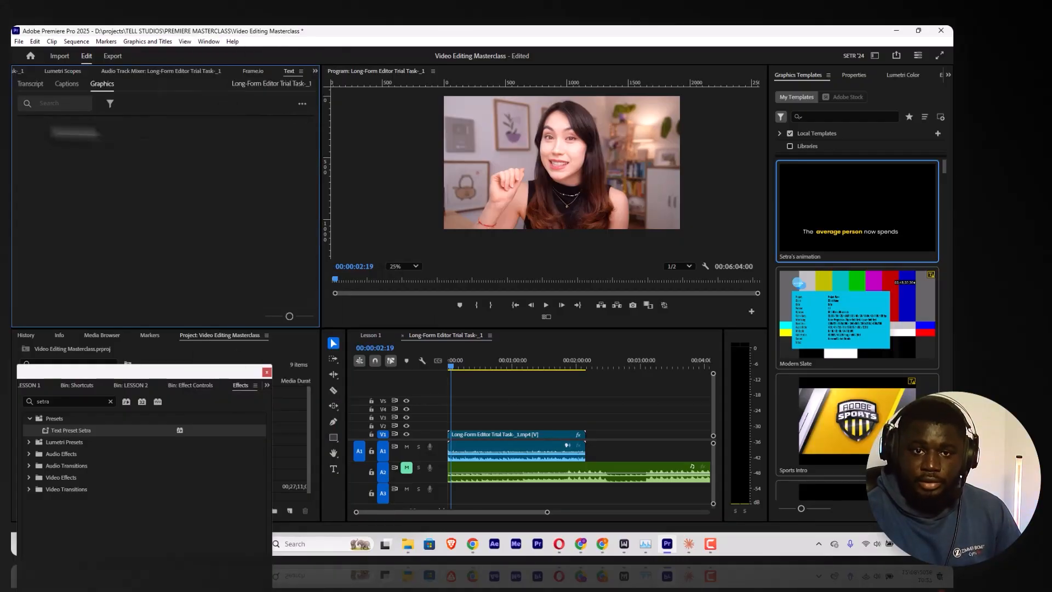
click(31, 86)
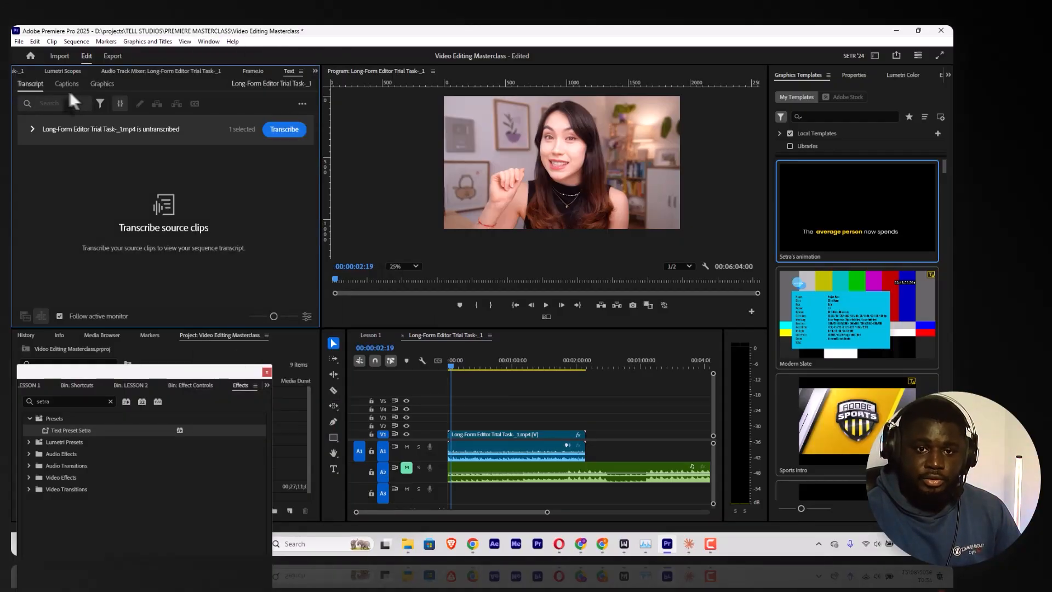
click(302, 104)
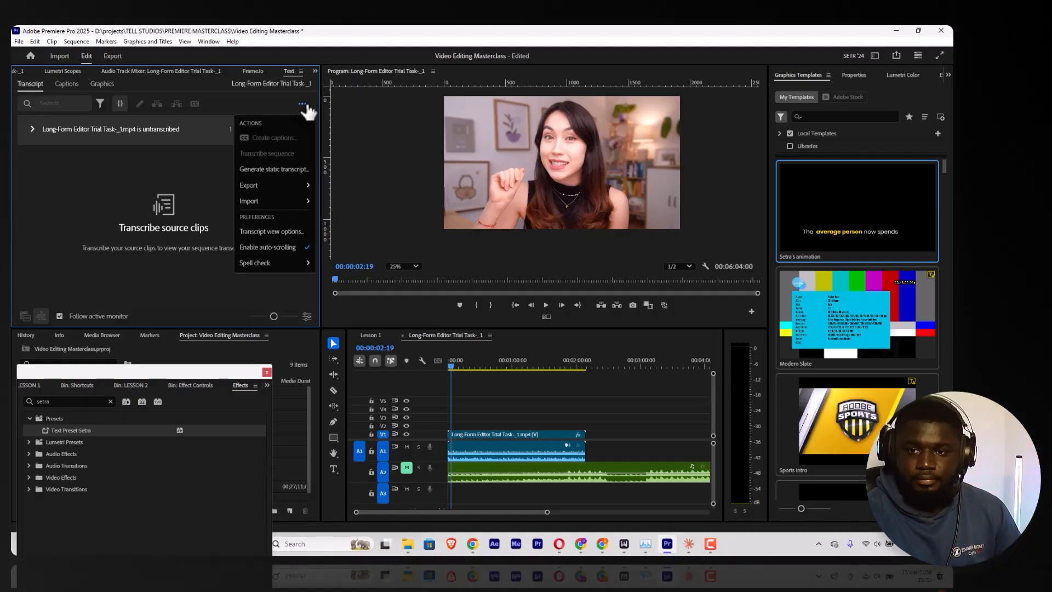
click(280, 171)
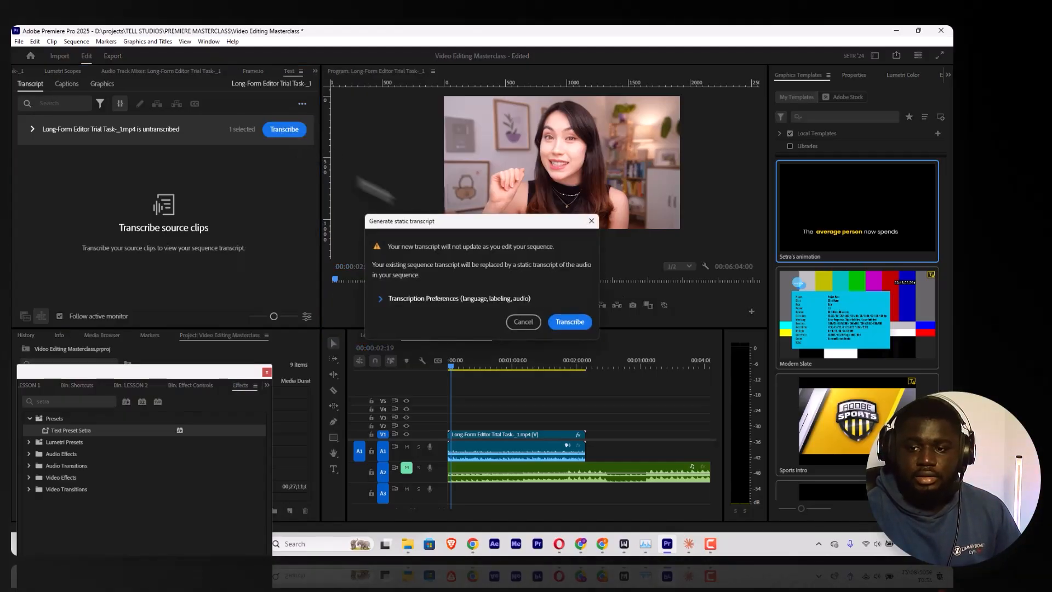
Expand the transcription preferences, browse the available languages and keep English
drag(425, 218, 220, 138)
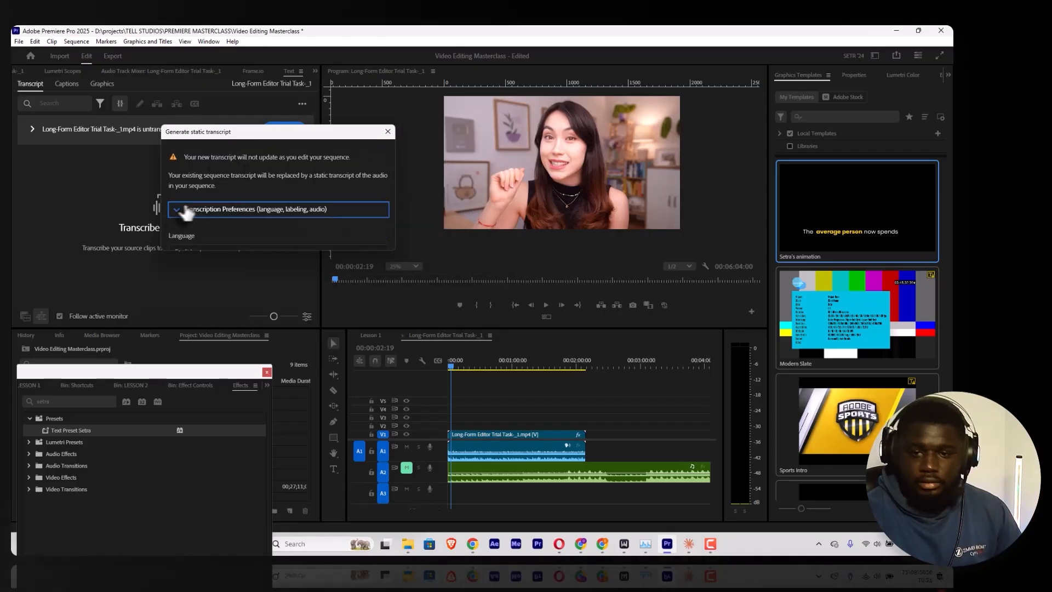
click(178, 211)
click(200, 253)
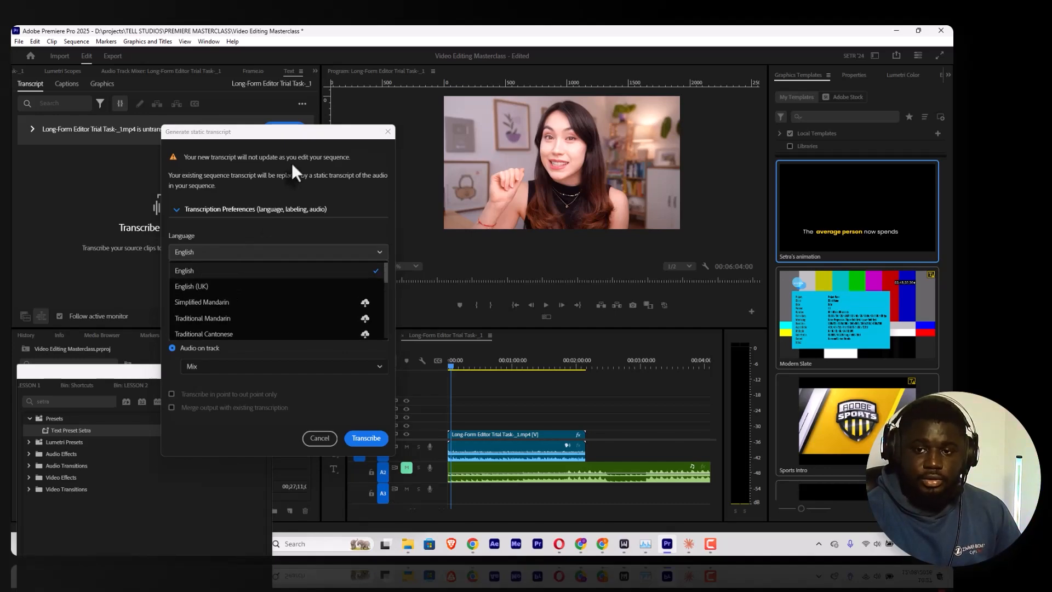
drag(298, 139, 268, 133)
click(235, 245)
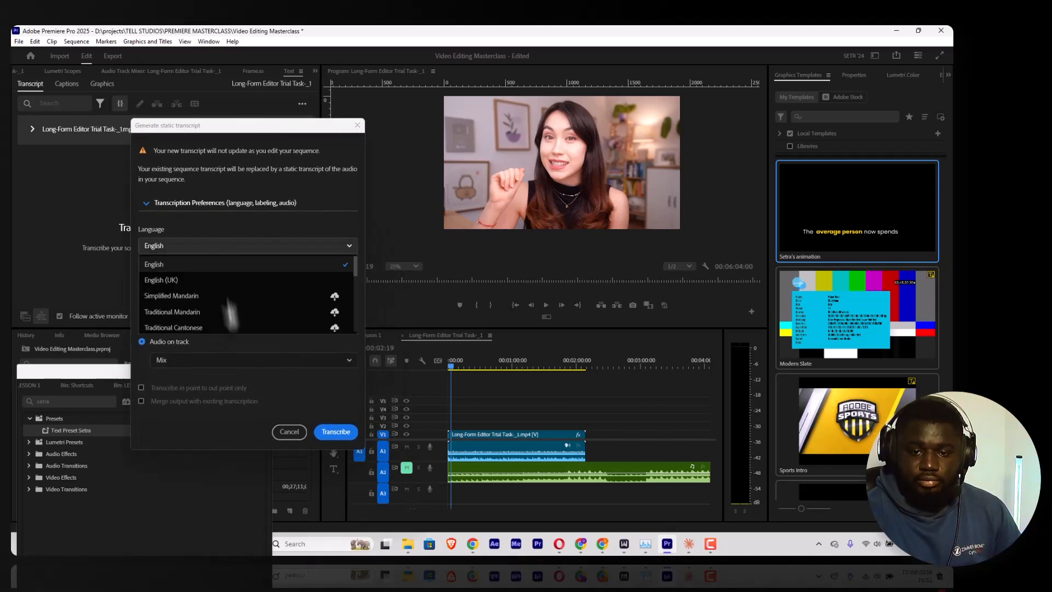
scroll(236, 298, down, 2)
scroll(236, 299, down, 6)
scroll(243, 300, up, 6)
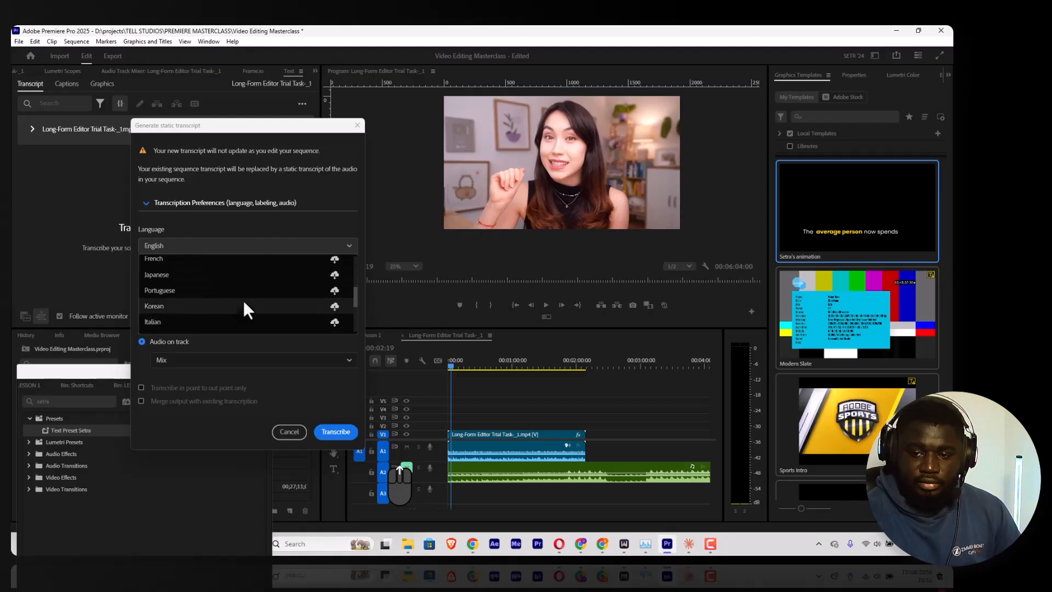
scroll(252, 291, up, 2)
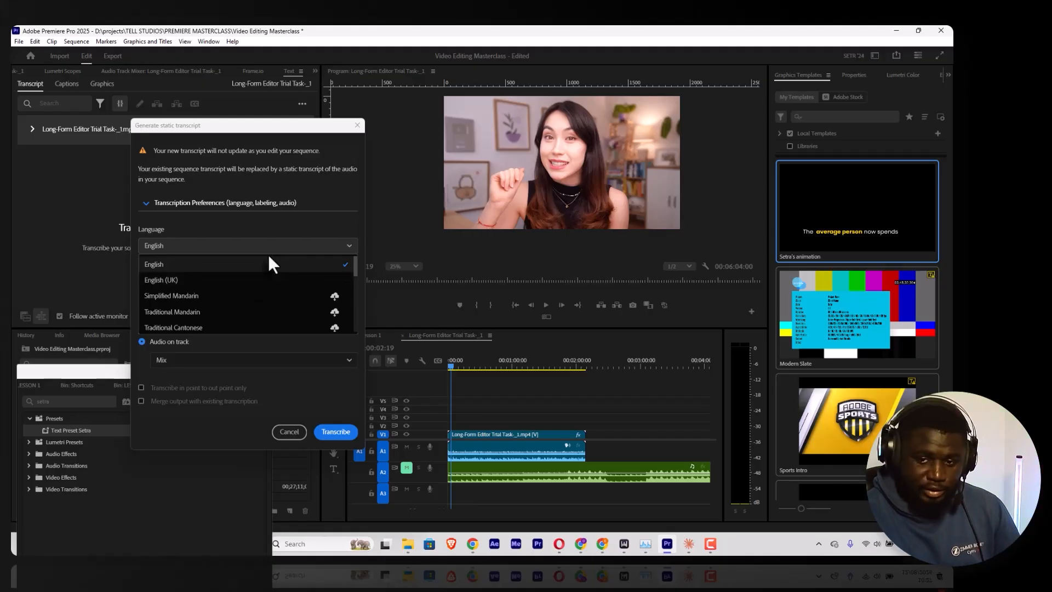
click(245, 252)
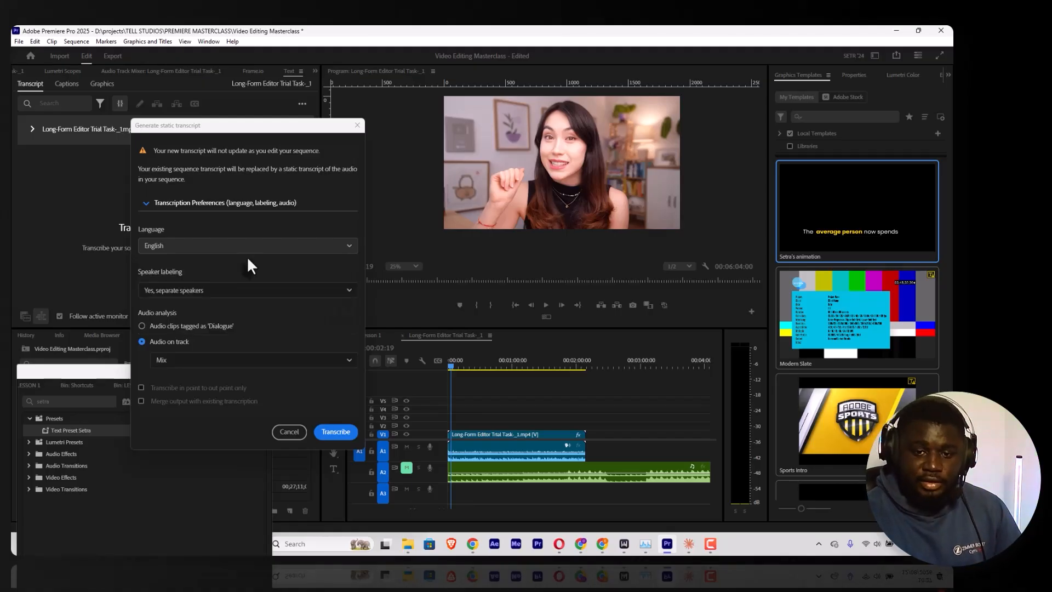
Set the audio analysis to the Audio 1 track and transcribe the sequence
click(215, 360)
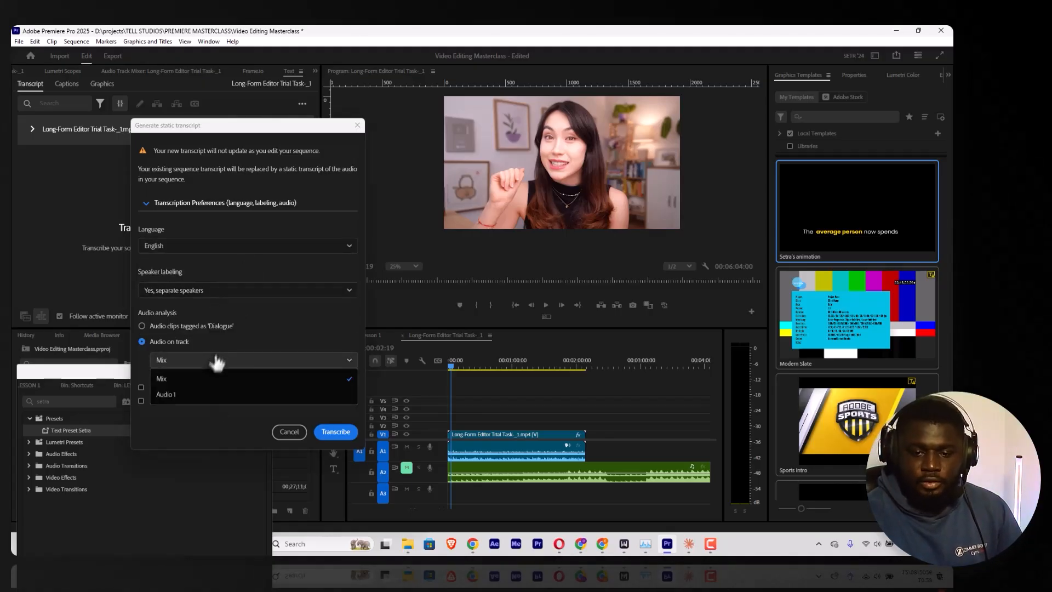
click(187, 394)
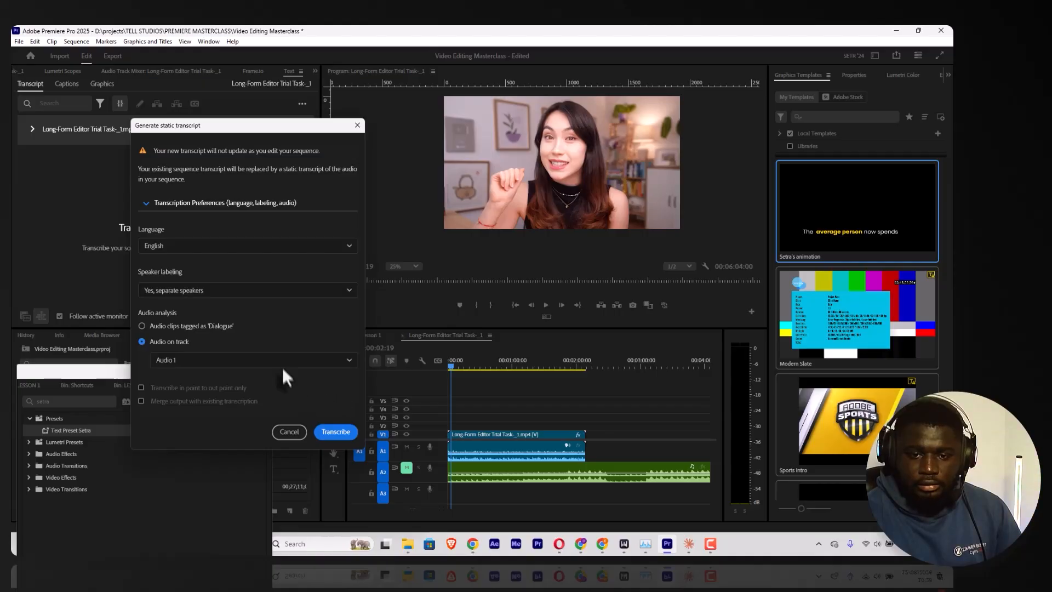
click(336, 433)
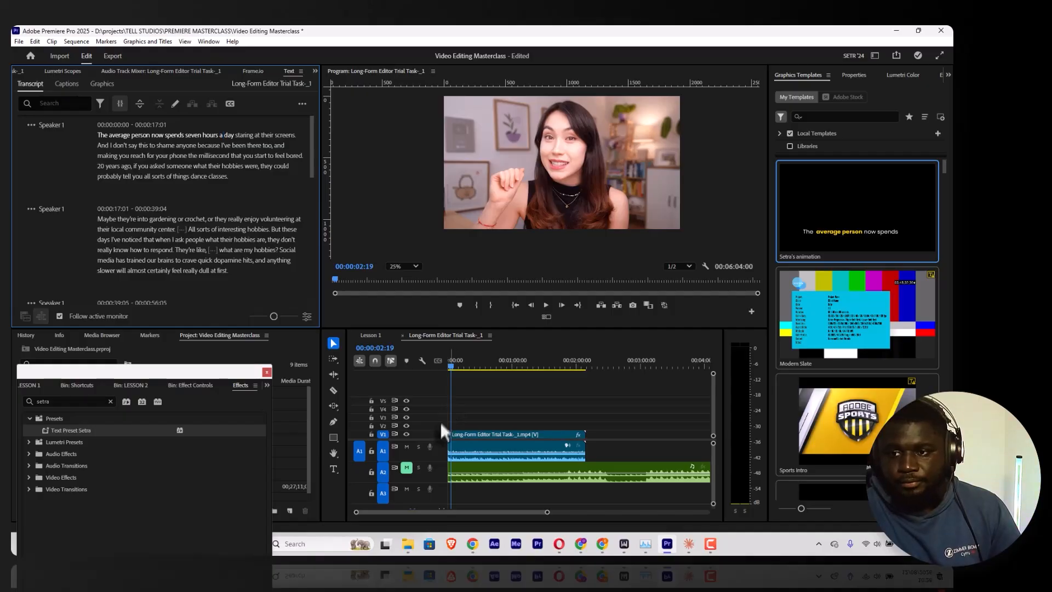
Play the sequence from the transcript's first word to check that the text follows the speech
click(98, 135)
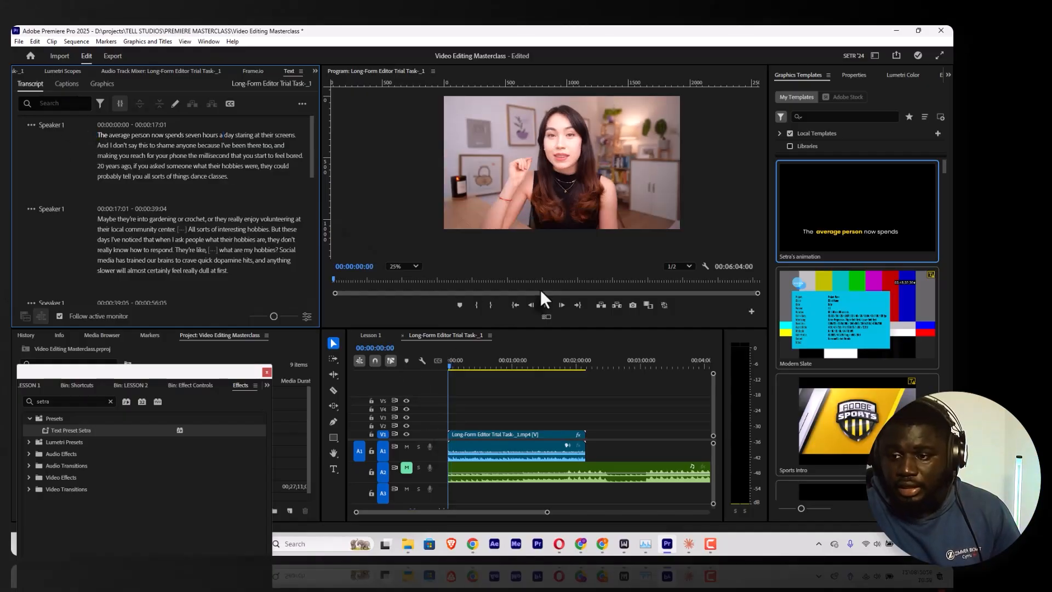
click(546, 304)
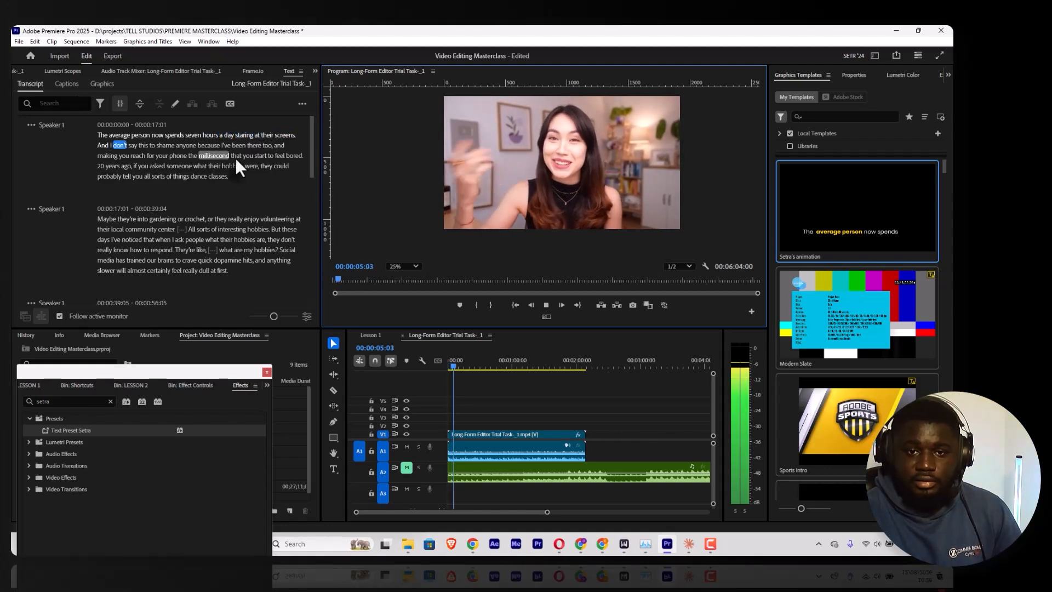
key(space)
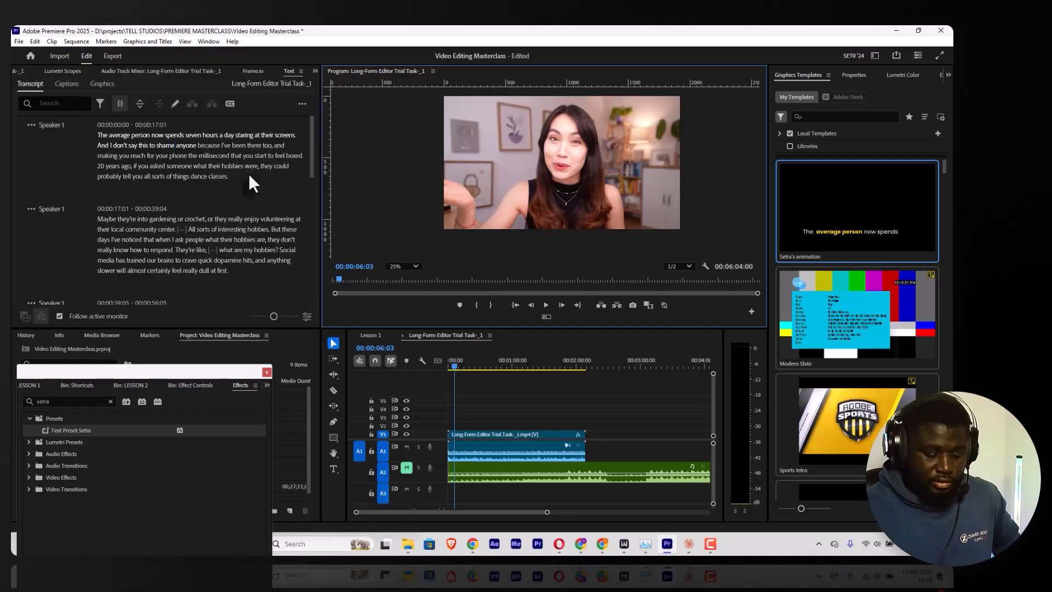
Play several passages from different transcript words to check that the text follows the speech, and return the playhead near the sequence's start
key(space)
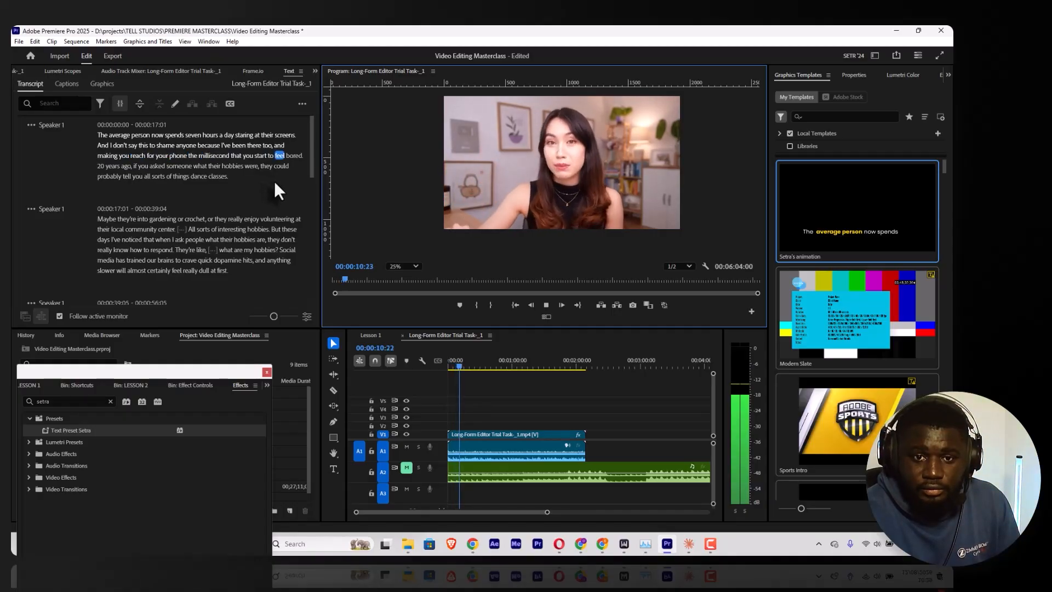
key(space)
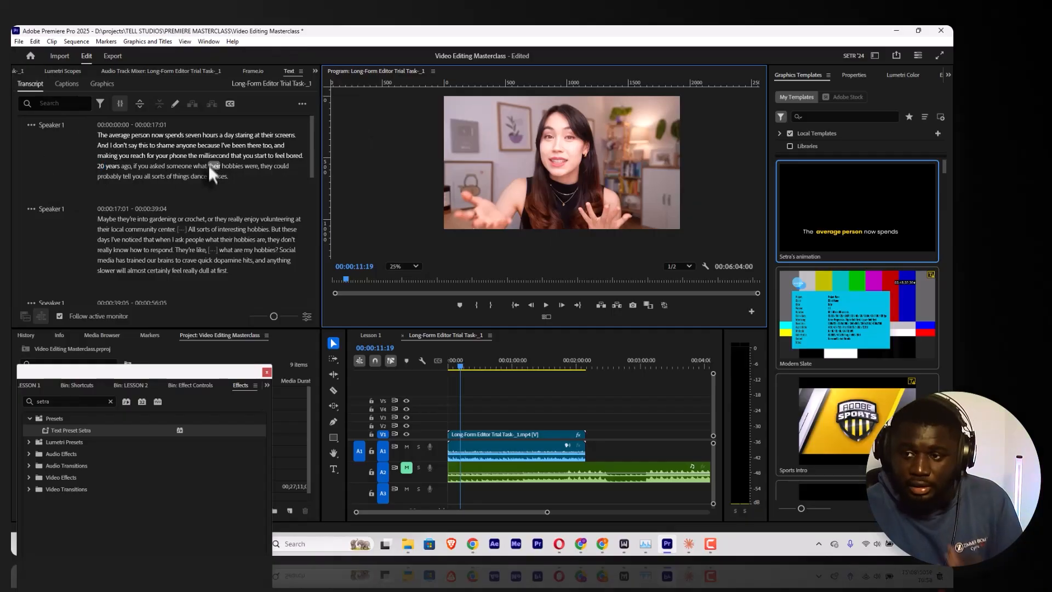
double_click(105, 146)
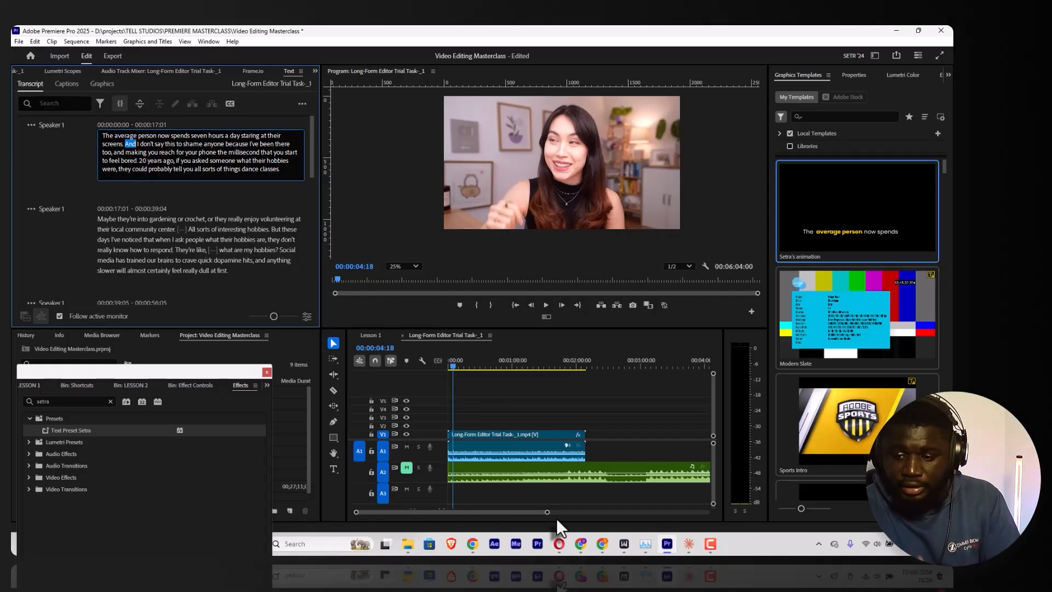
drag(547, 512, 468, 512)
click(158, 175)
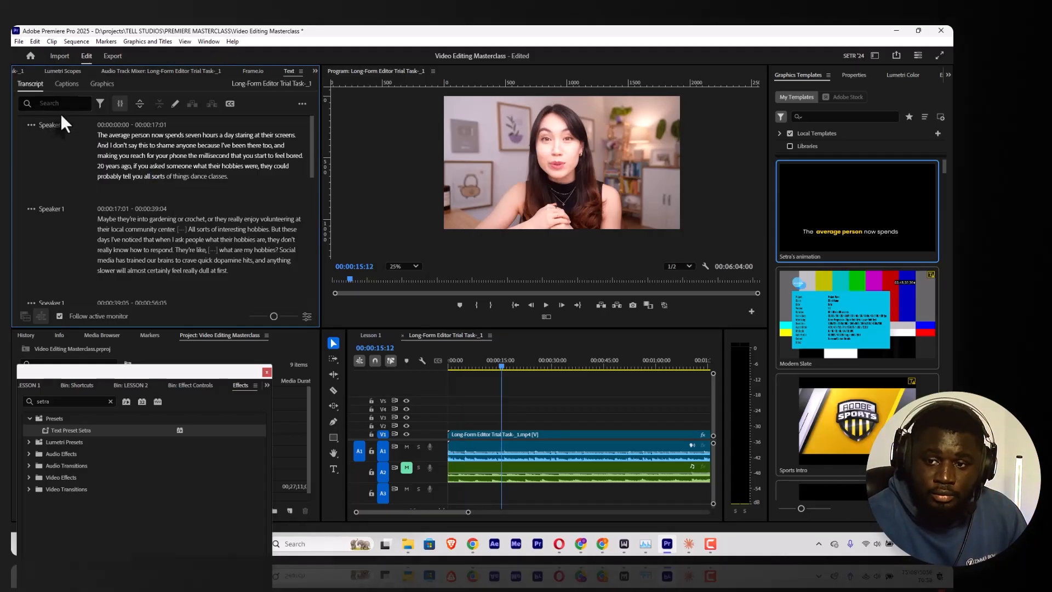
key(space)
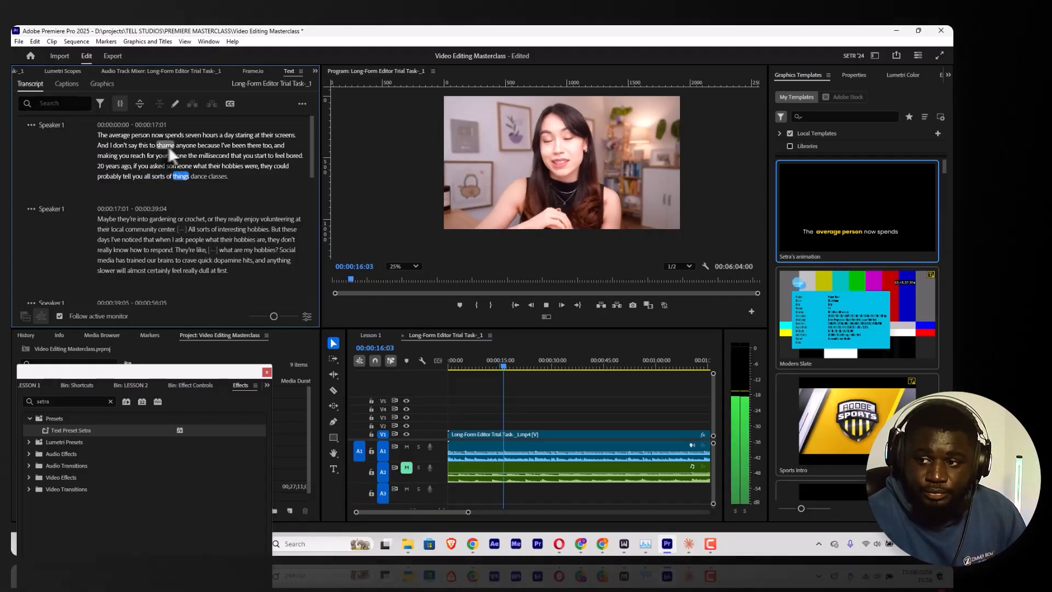
key(space)
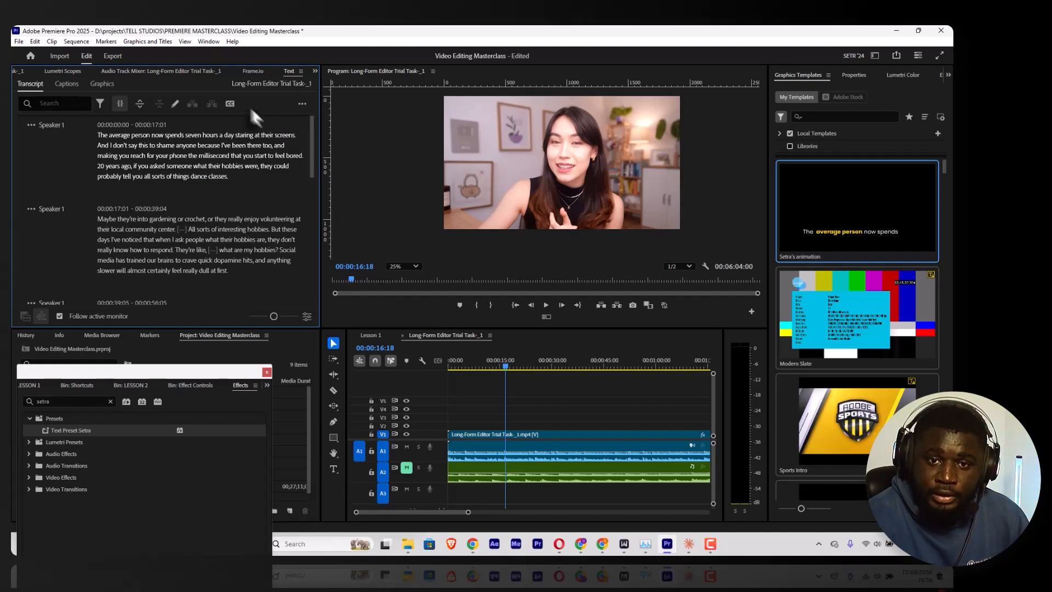
drag(454, 366, 454, 366)
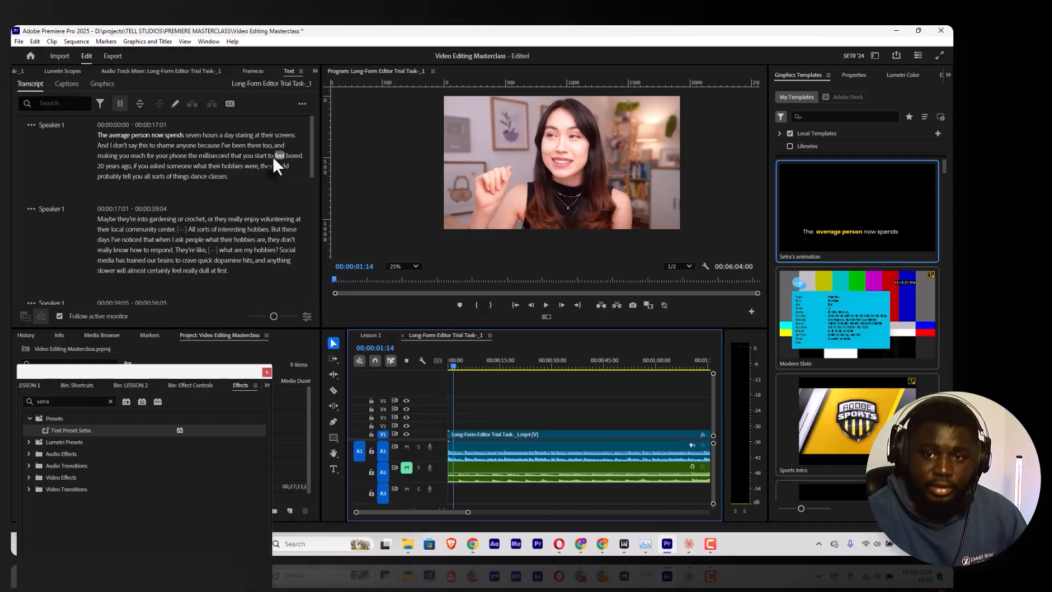
Start creating captions from the transcript with the Subtitle default preset, expand the captioning preferences and keep the style at None
click(230, 103)
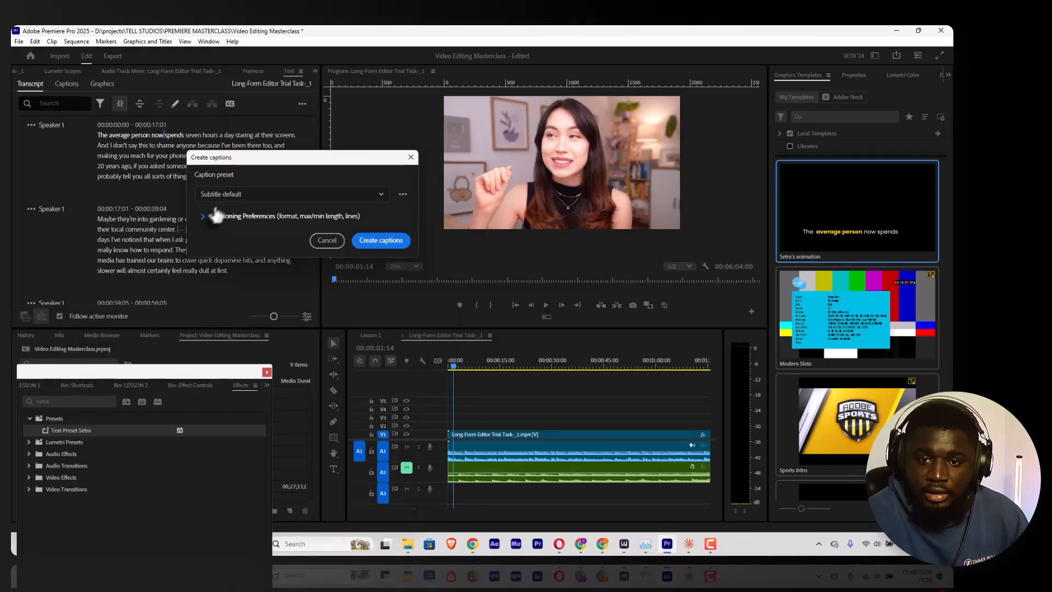
click(242, 199)
click(259, 193)
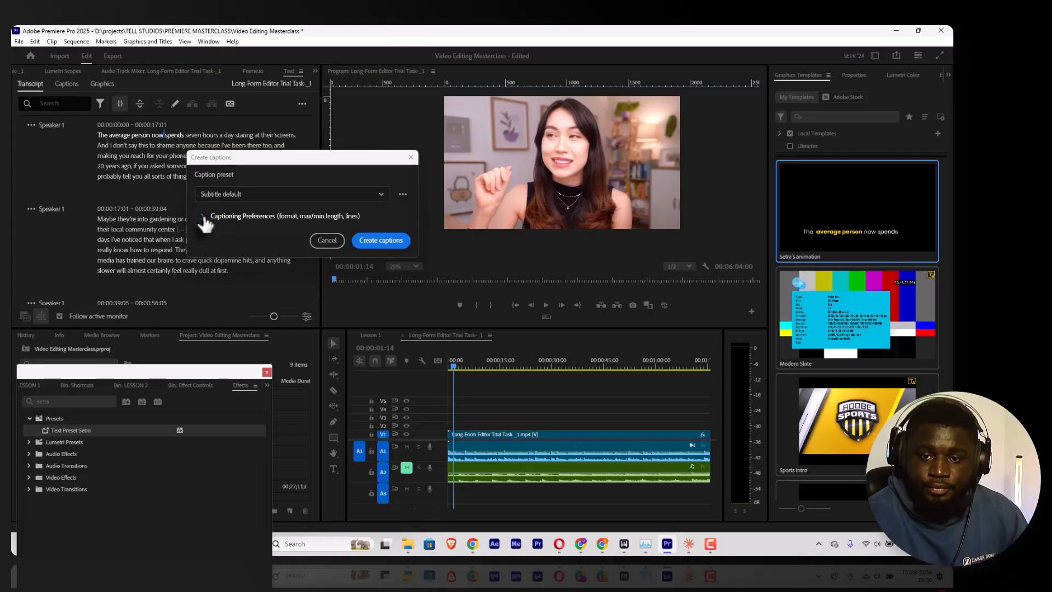
click(200, 218)
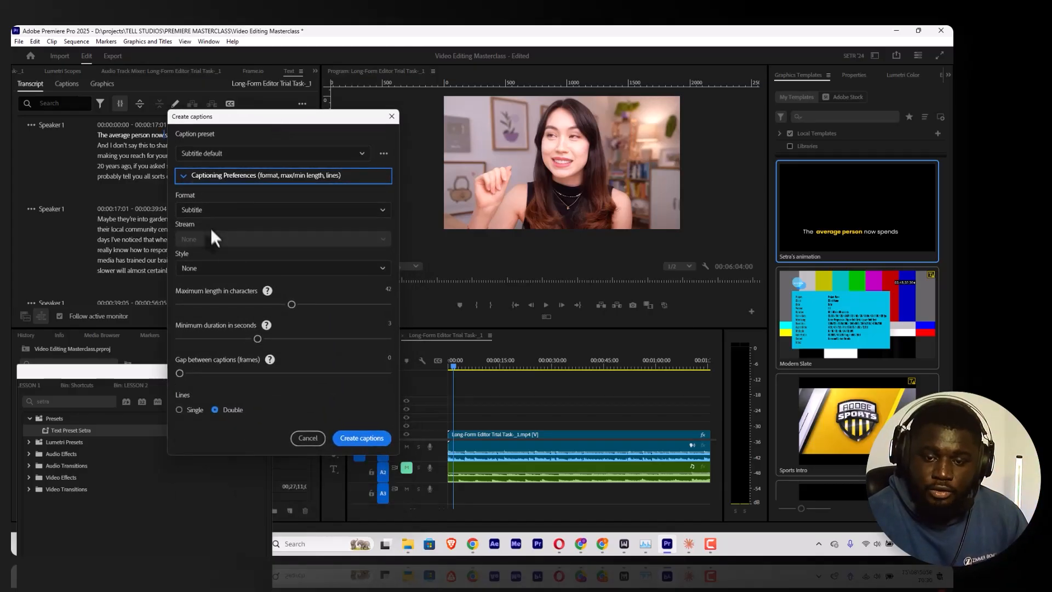
click(237, 271)
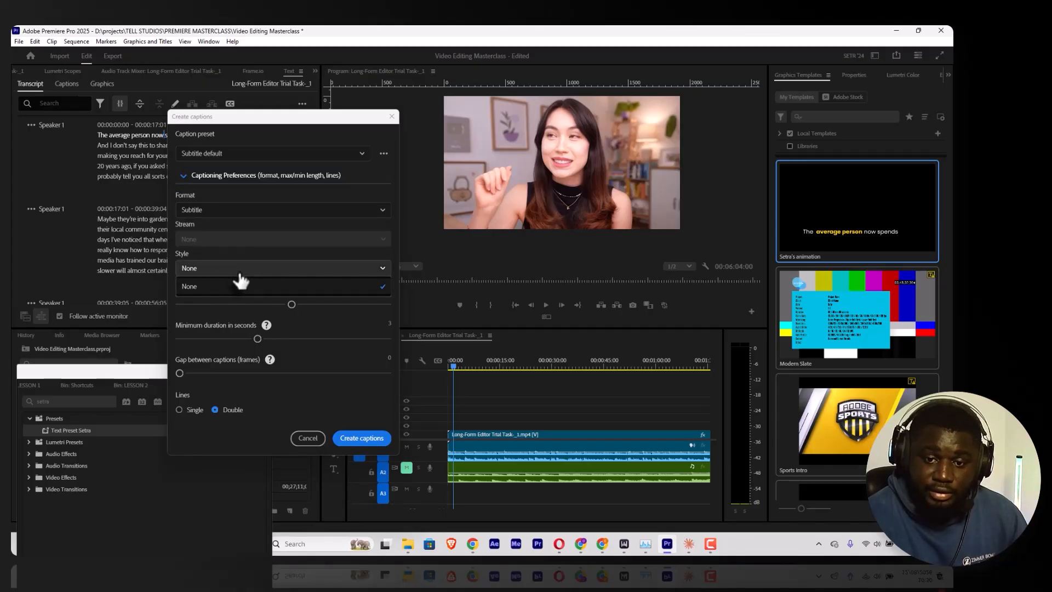
click(264, 263)
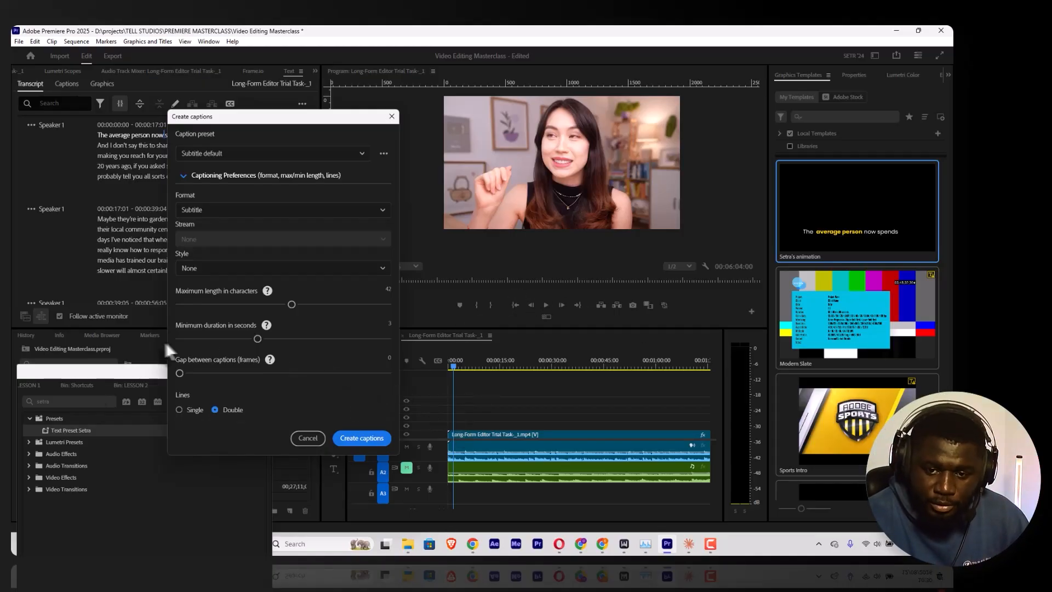
Limit the captions to a maximum length of 35 characters on a single line and create them
drag(290, 304, 281, 305)
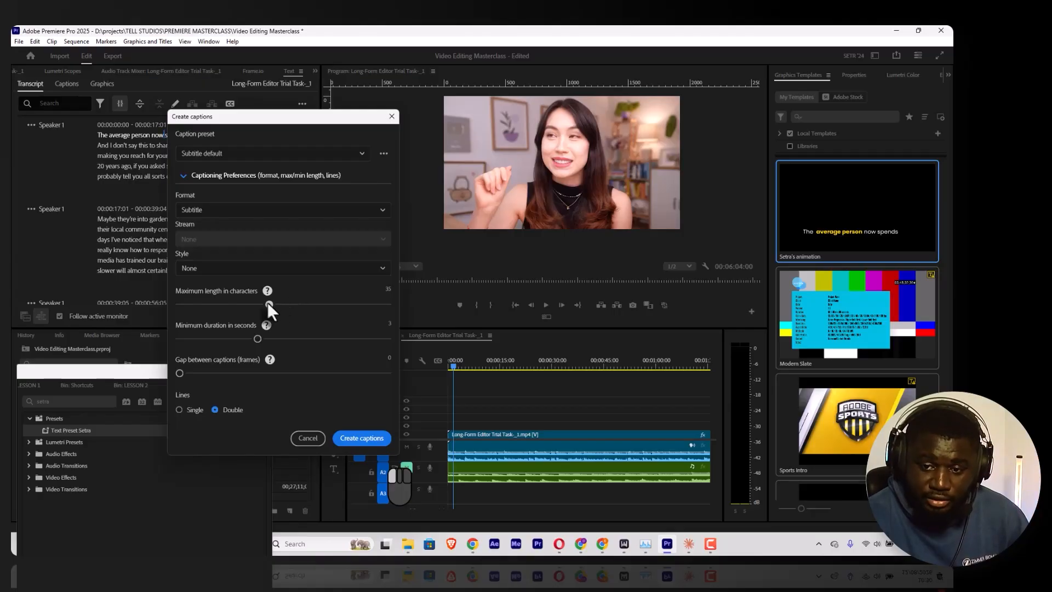
click(193, 412)
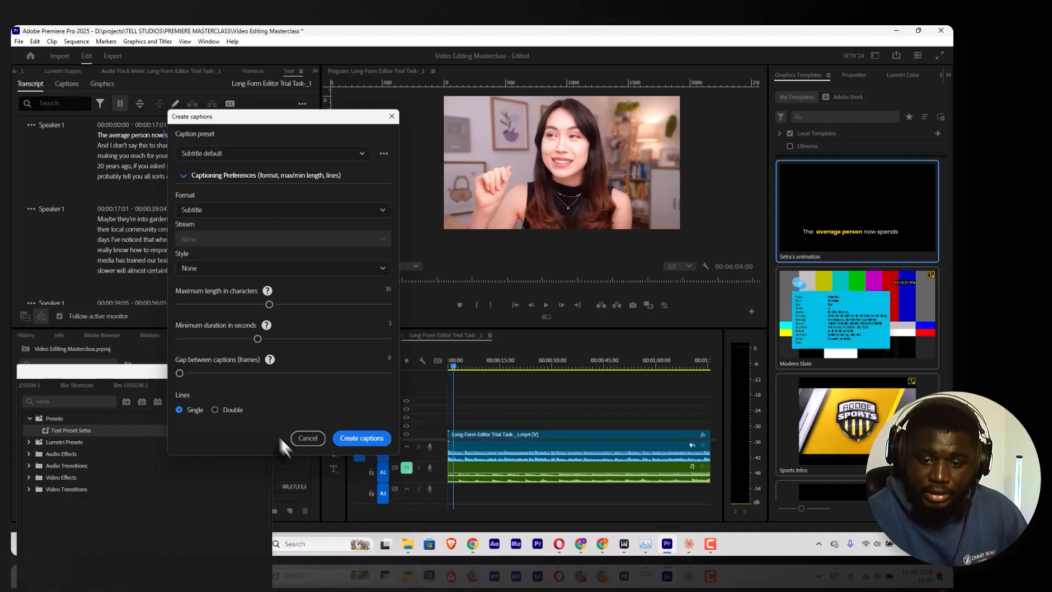
click(371, 439)
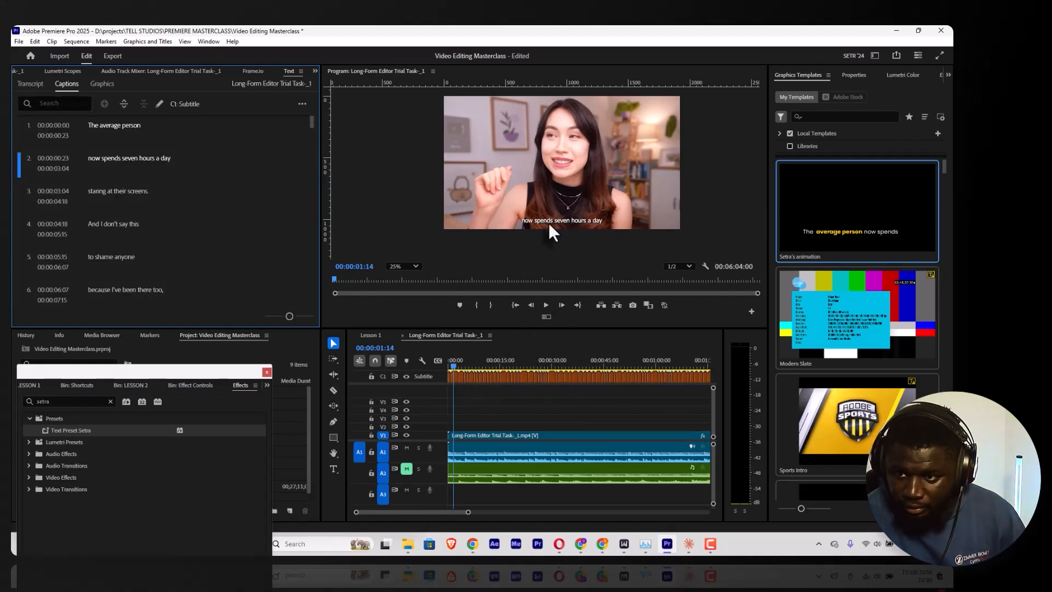
Fit the program preview to its monitor and play the captioned sequence from the beginning
click(406, 266)
click(414, 274)
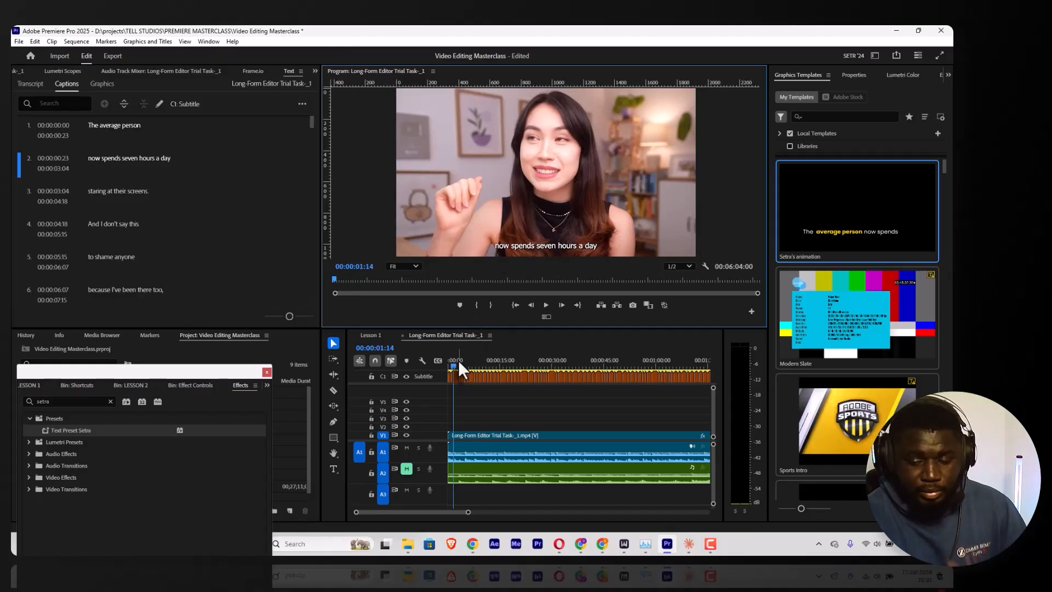
drag(458, 360, 361, 308)
key(space)
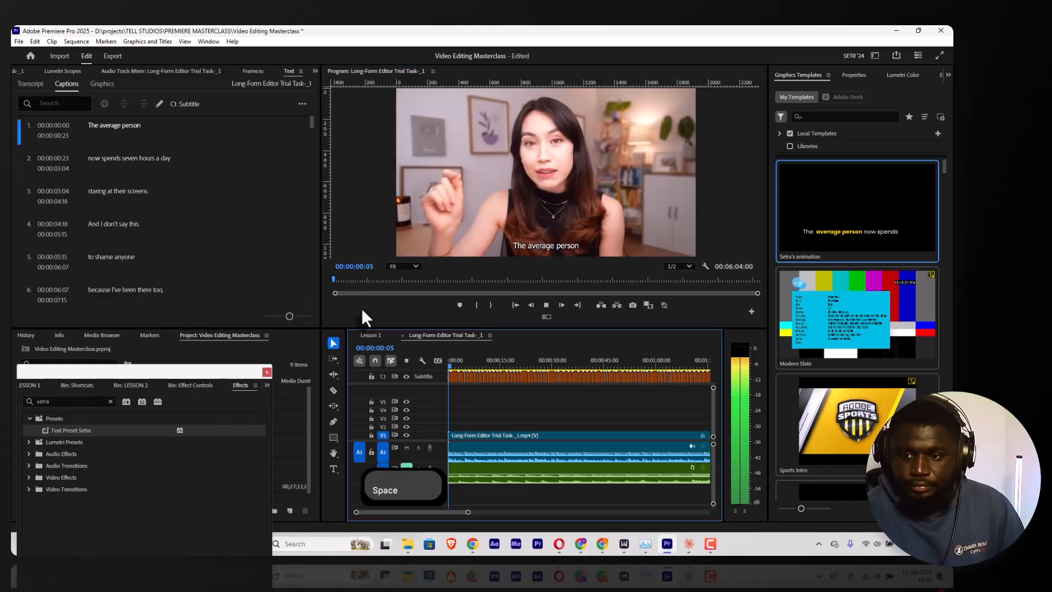
key(l)
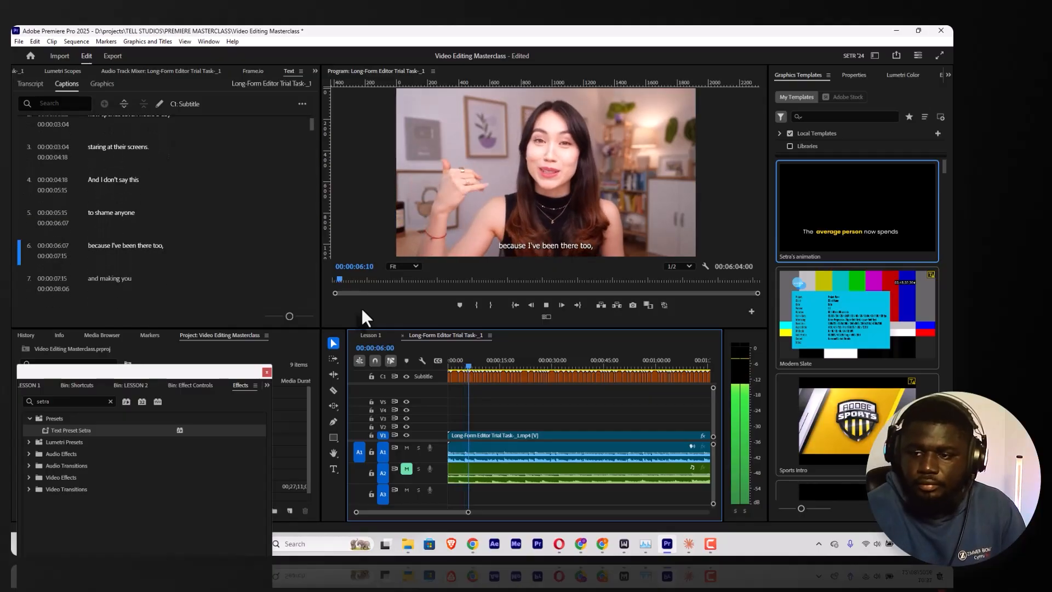
Save the project and stop the playback with more of the timeline in view
key(ctrl+s)
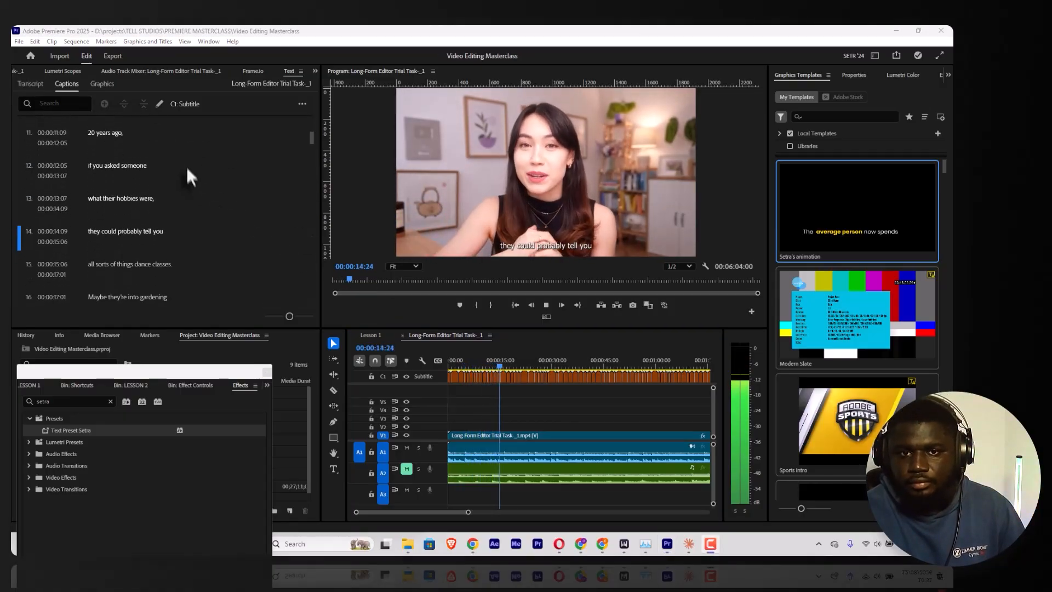
click(546, 308)
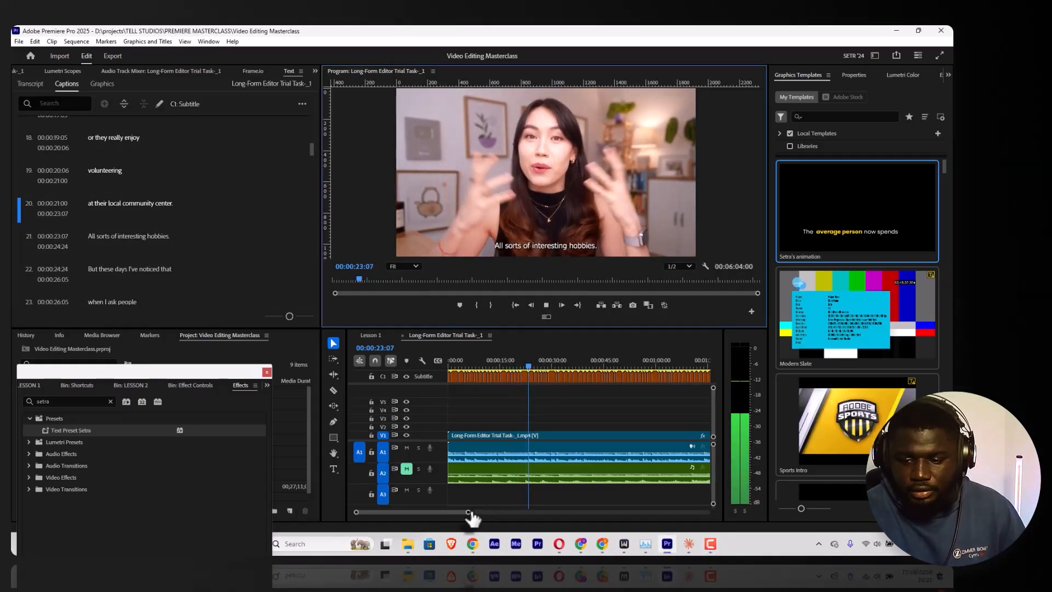
drag(470, 512, 517, 505)
key(space)
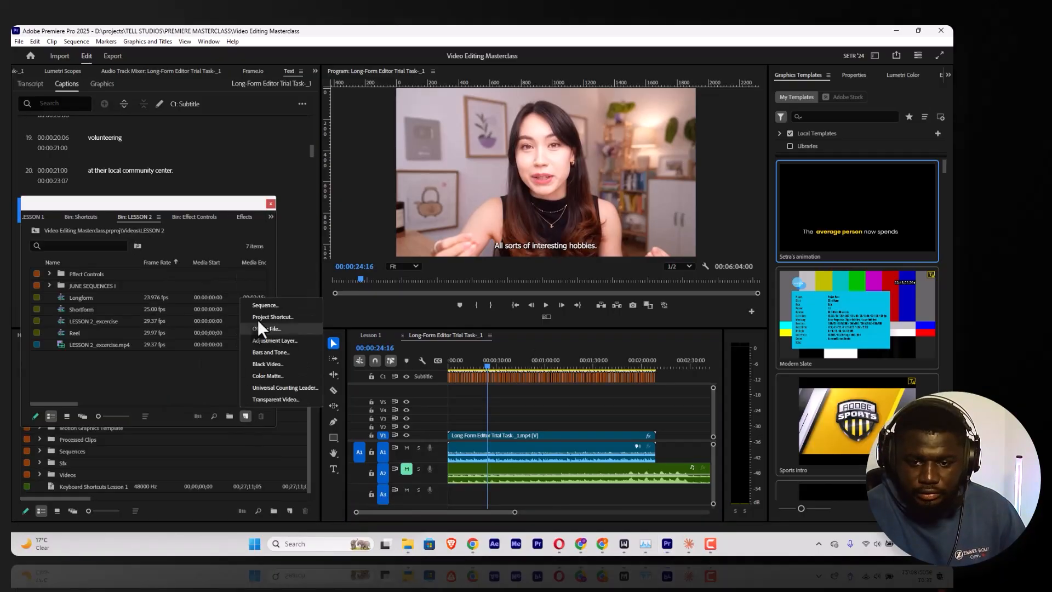
Create a sequence named TEST in the LESSON 2 bin with the Social Media Portrait 9x16 30 fps preset
click(258, 308)
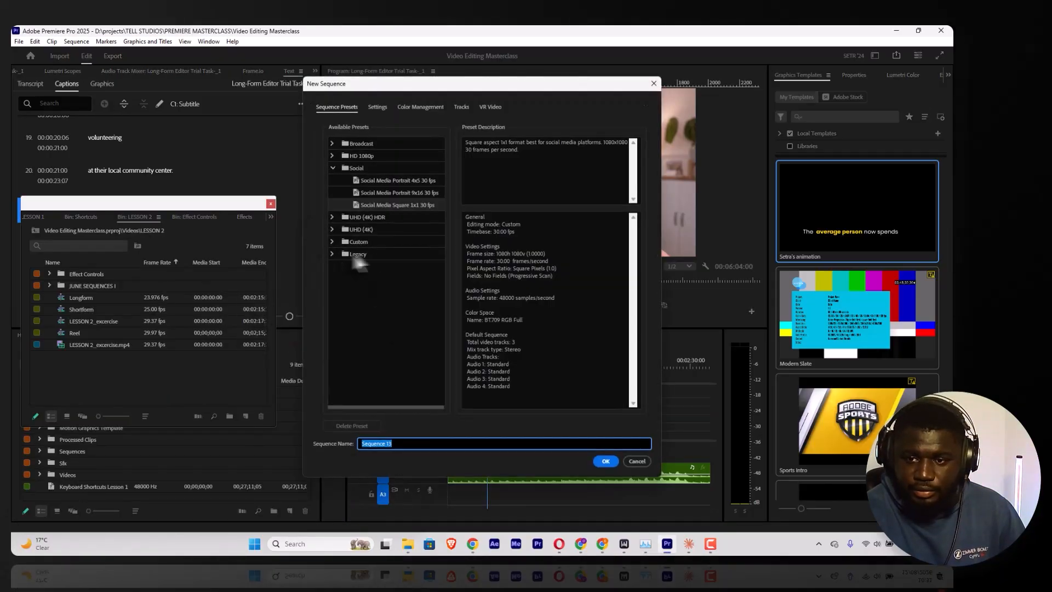
click(392, 192)
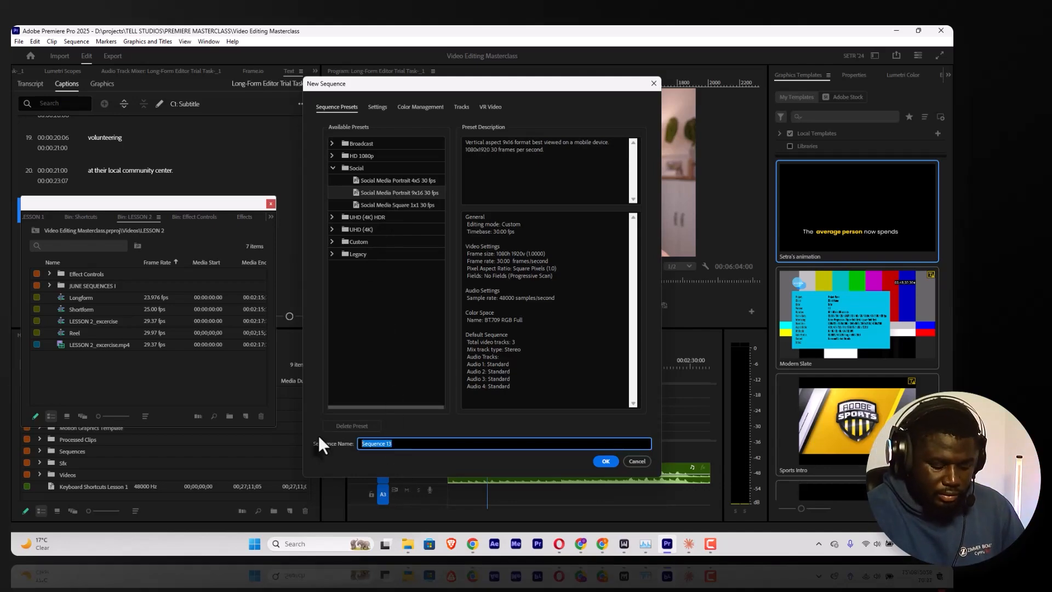
key(BackSpace)
key(Caps_Lock)
text(TEST)
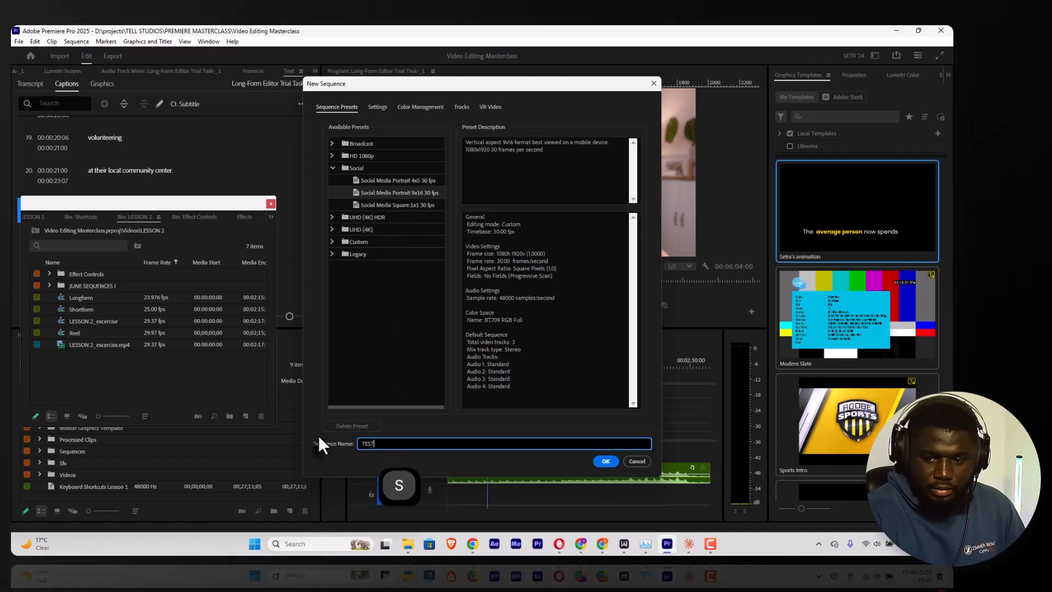
key(Caps_Lock)
click(603, 461)
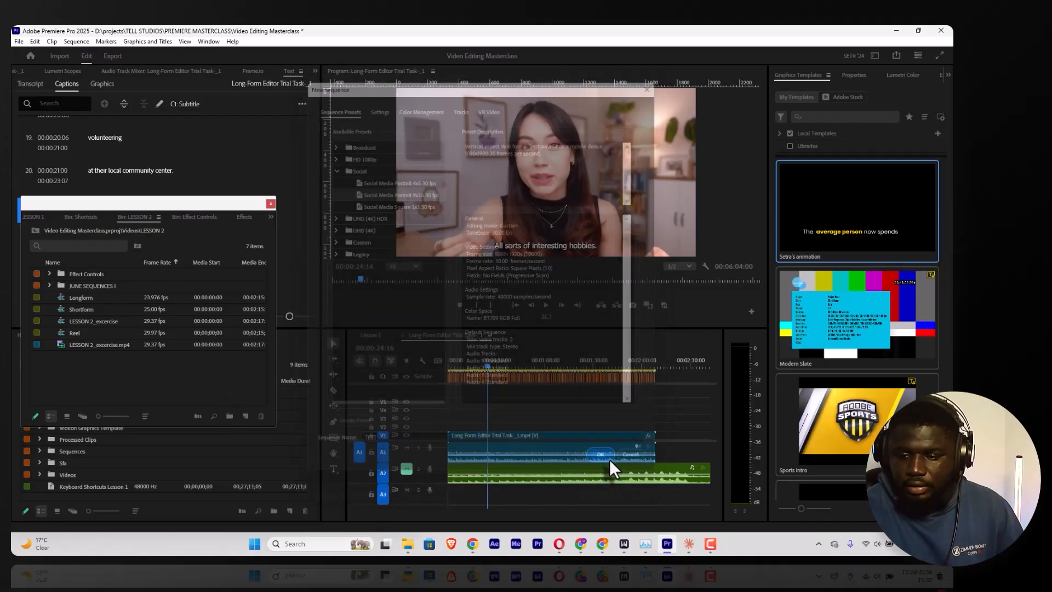
Return to the long-form sequence and replay its opening captions
click(476, 334)
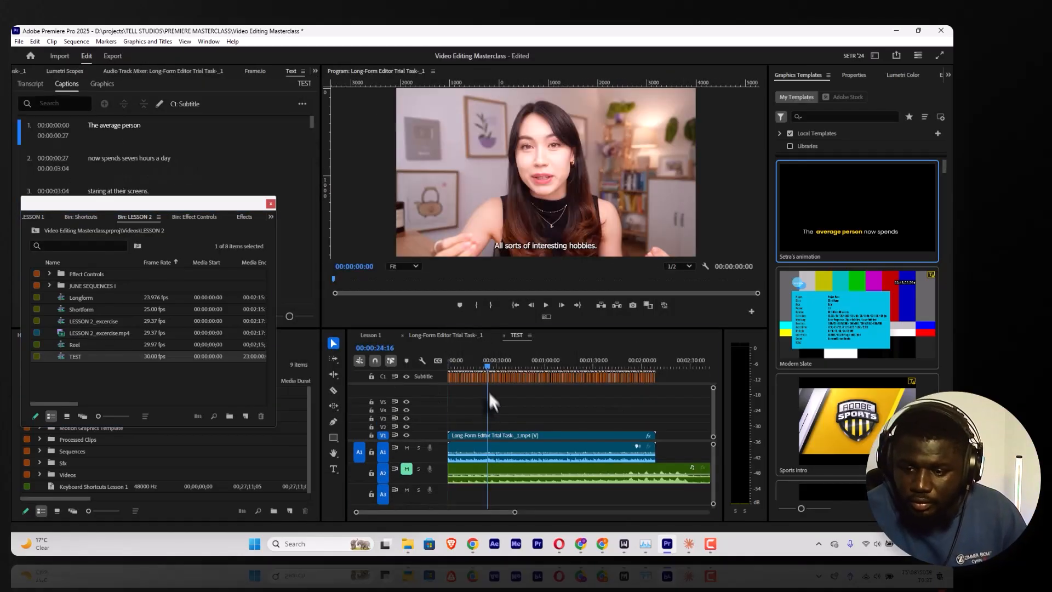
click(455, 366)
key(space)
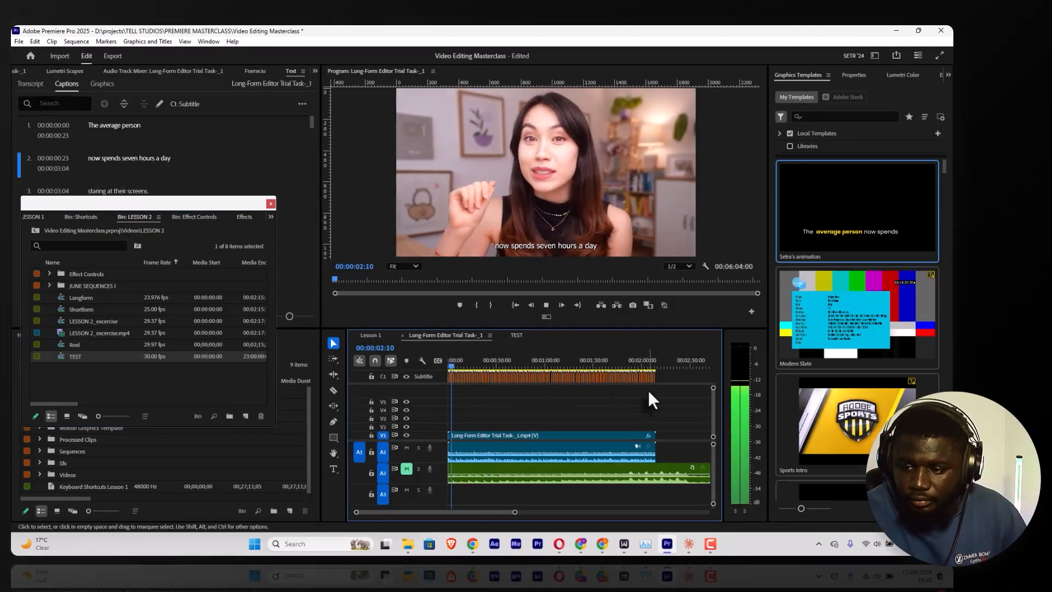
key(space)
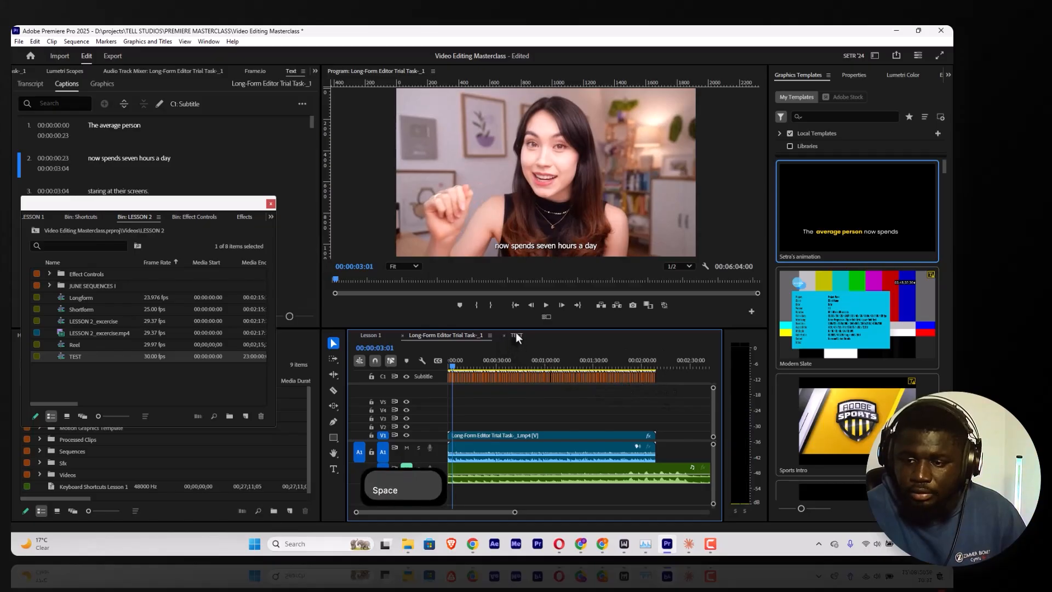
Place the long-form talking-head clip at the start of the TEST sequence, keeping the existing sequence settings, and briefly play it
click(515, 333)
click(466, 334)
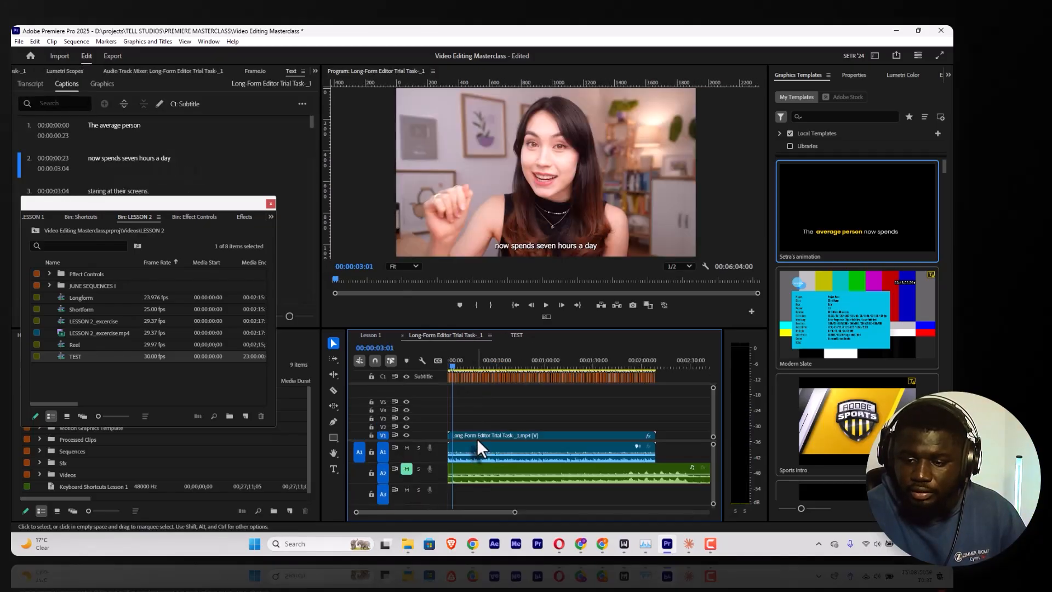
double_click(481, 439)
mouse_move(483, 438)
mouse_down()
mouse_move(508, 333)
mouse_move(471, 441)
mouse_up()
key(space)
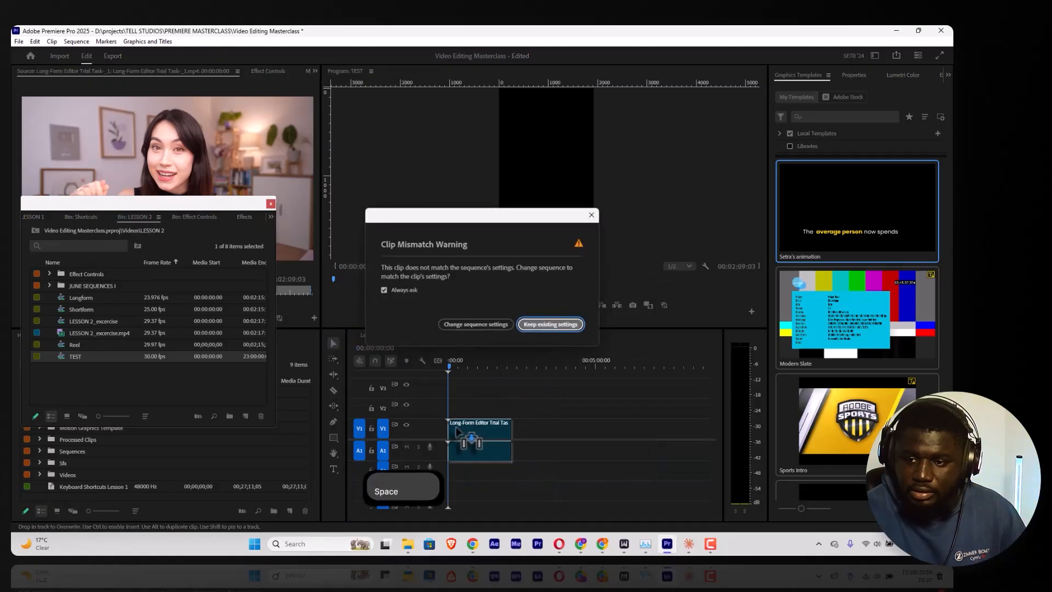
key(space)
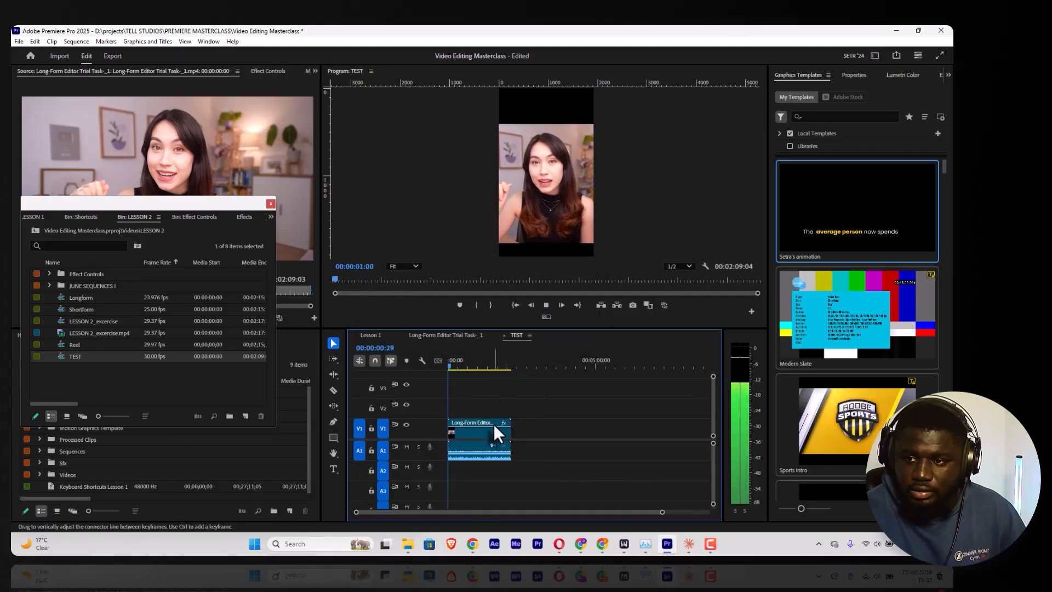
key(space)
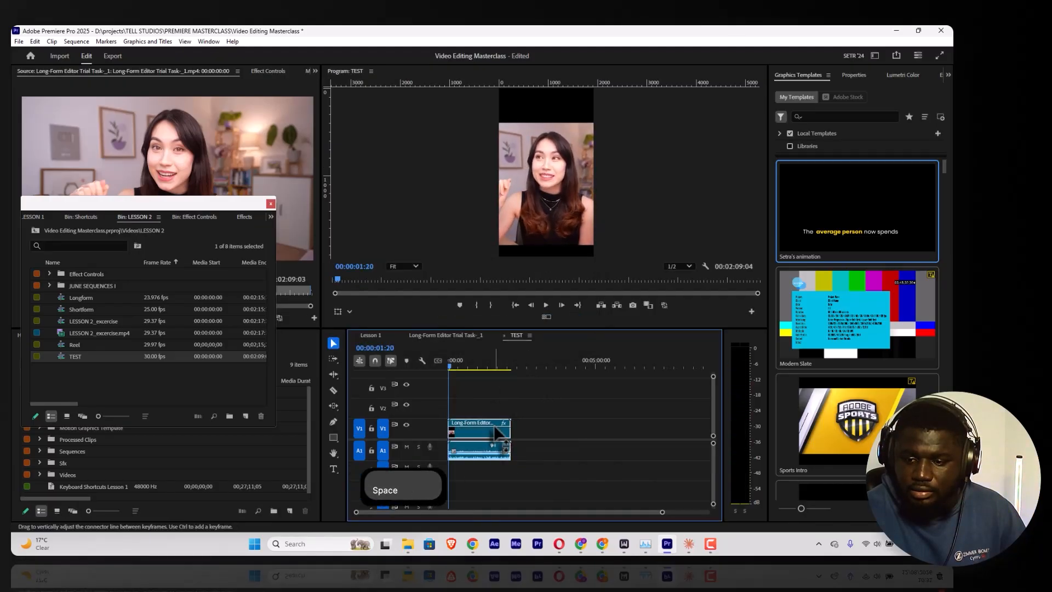
Scale the clip in TEST to fill the vertical frame at 00:00:01:20 and play the sequence from its start
click(844, 75)
click(801, 133)
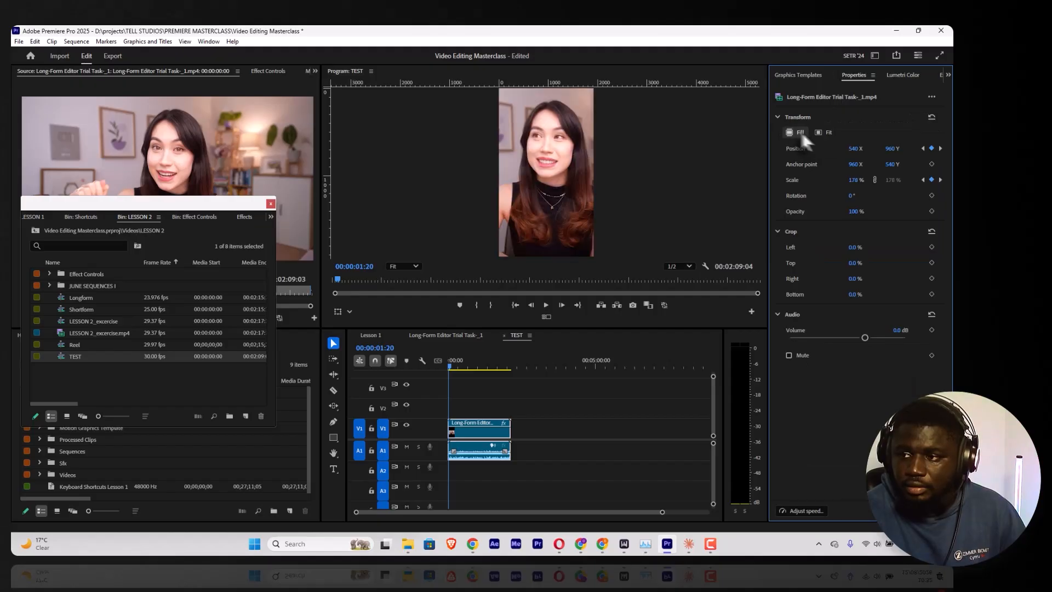
key(space)
drag(467, 362, 448, 361)
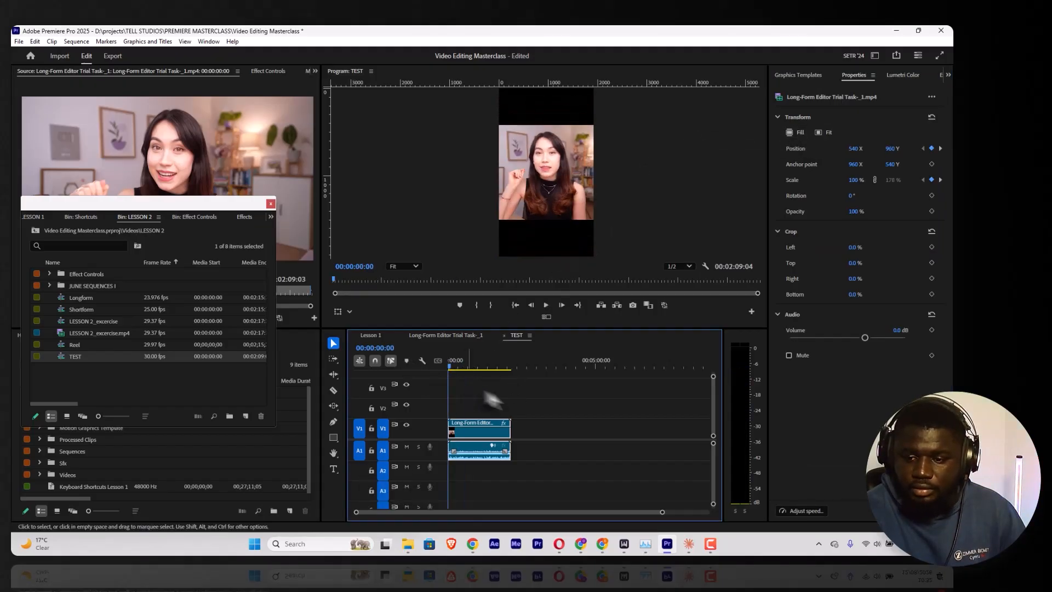
key(space)
key(space)
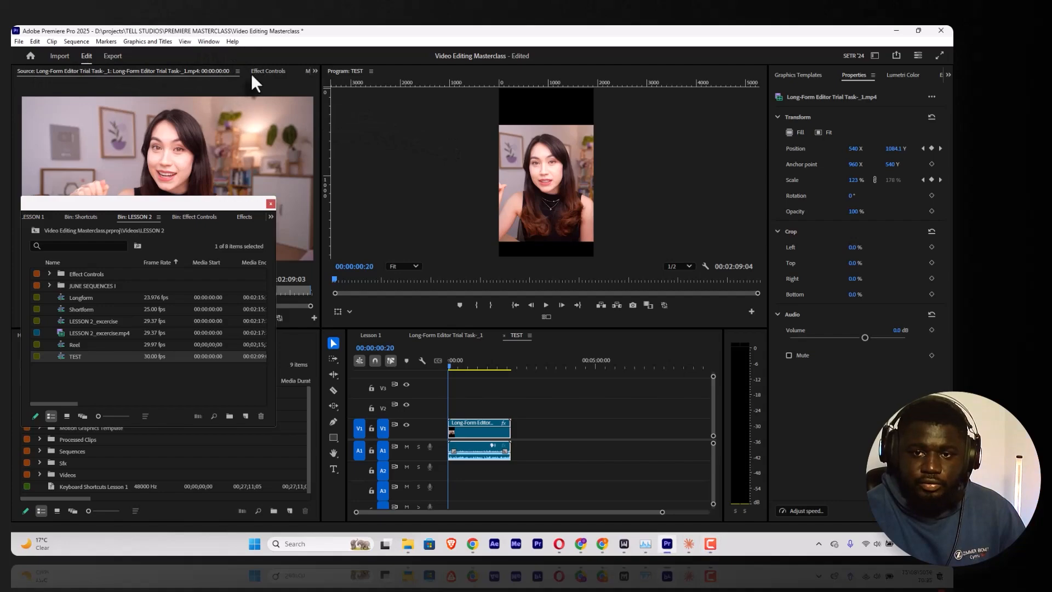
Remove the Position and Scale keyframes from the clip in TEST and reset both properties to their defaults
click(267, 71)
click(40, 121)
key(space)
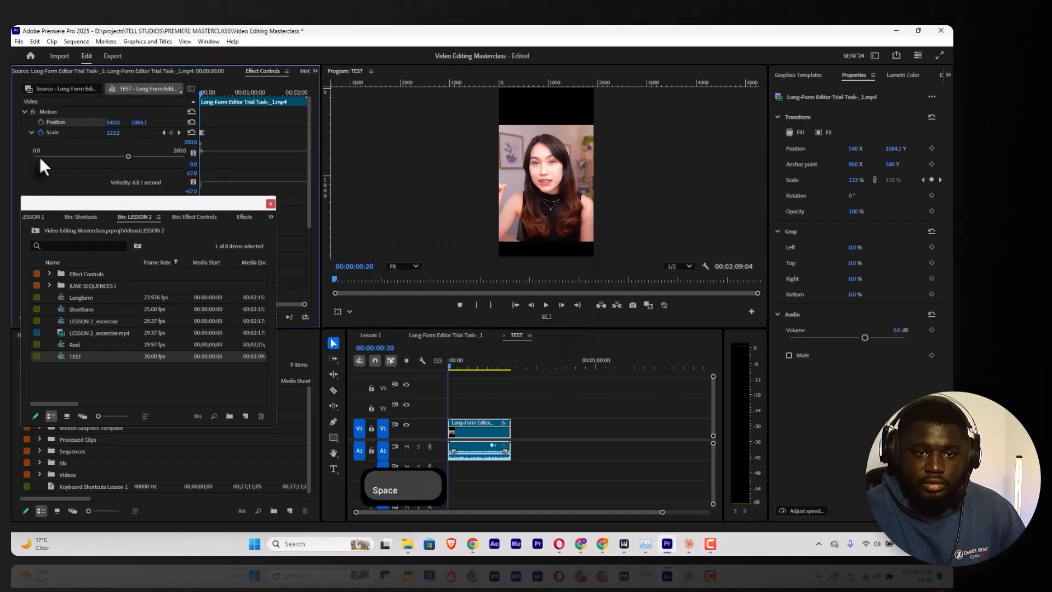
click(38, 132)
key(space)
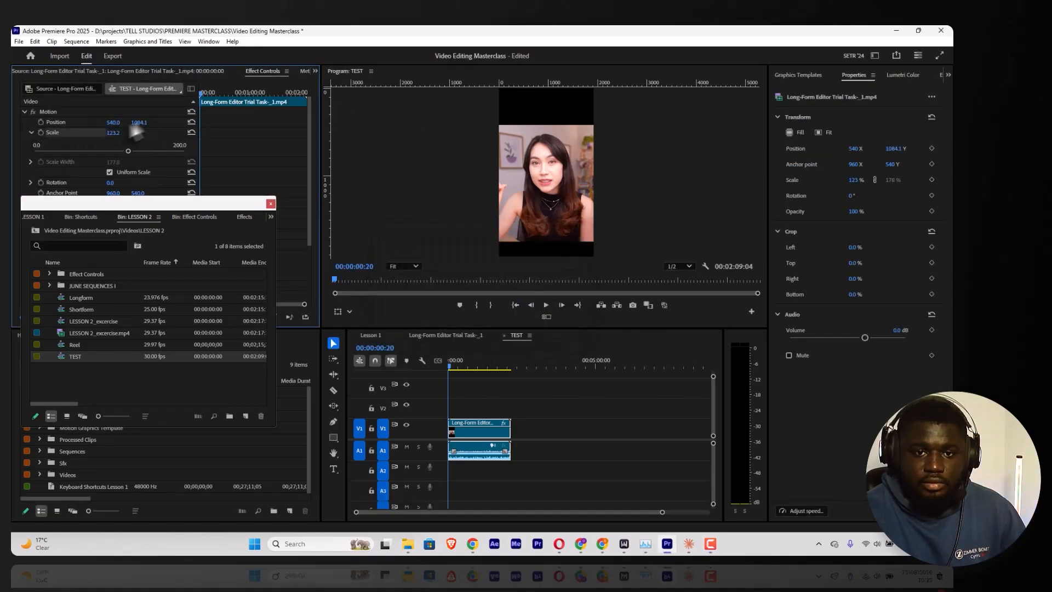
click(191, 132)
click(191, 122)
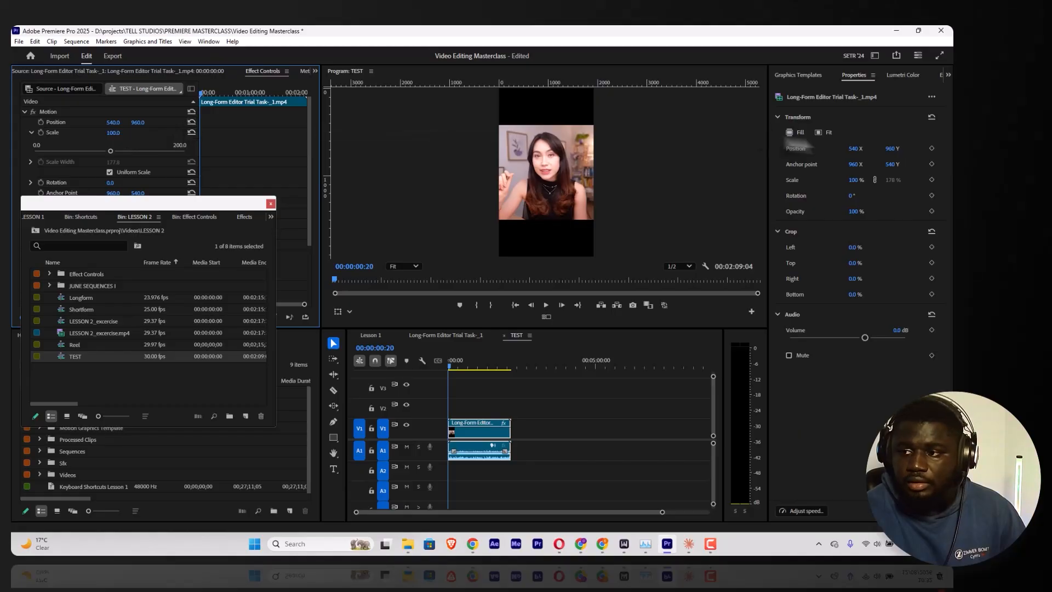
Make the clip fill the vertical frame and briefly play TEST from its start
click(794, 132)
click(449, 360)
key(space)
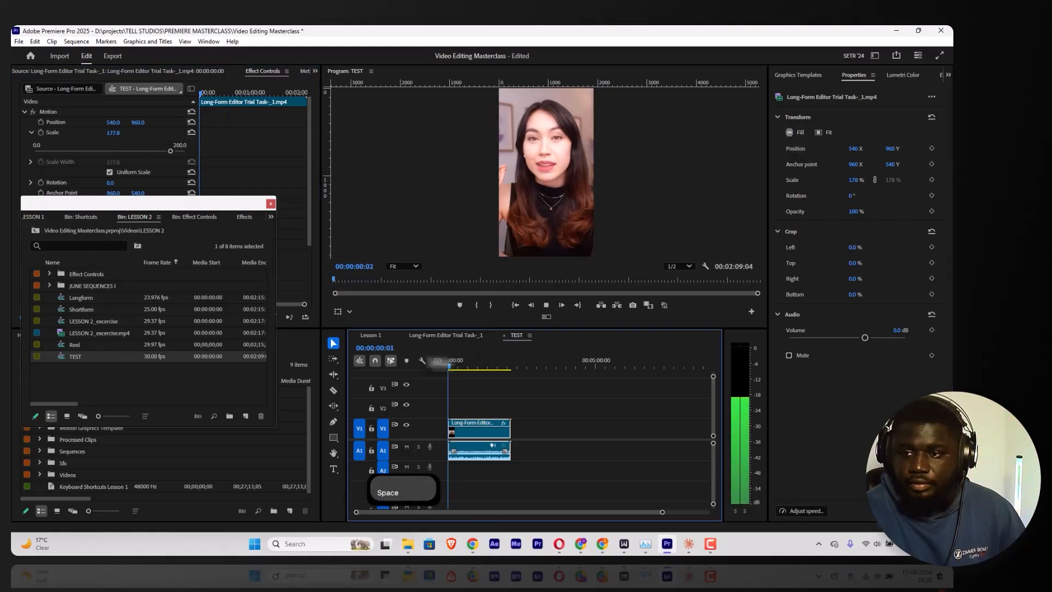
key(space)
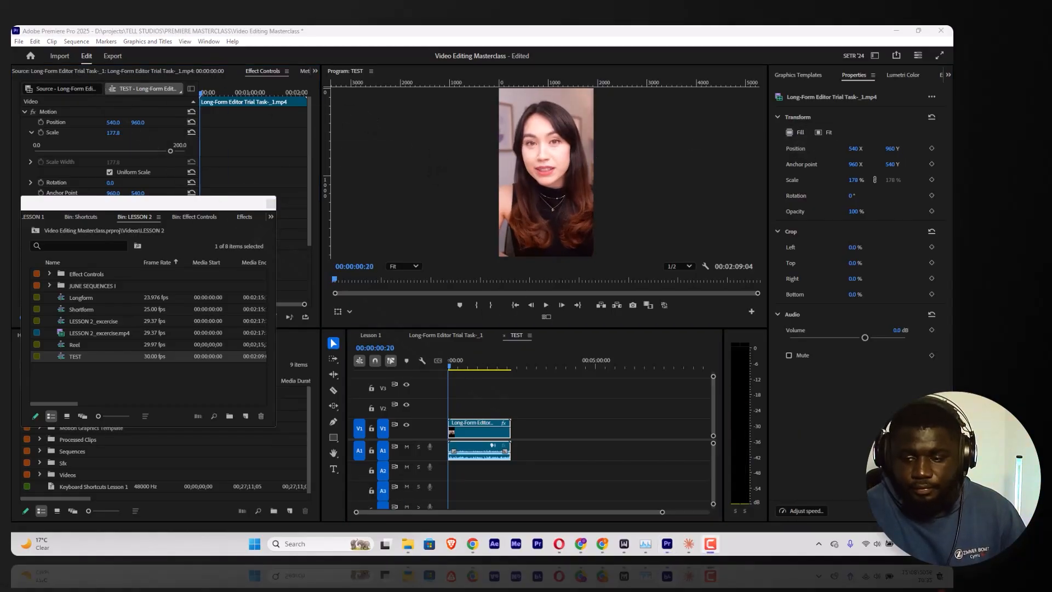
Glance at the long-form sequence, return to TEST, move the floating bin window lower and show the TEST transcript
click(469, 333)
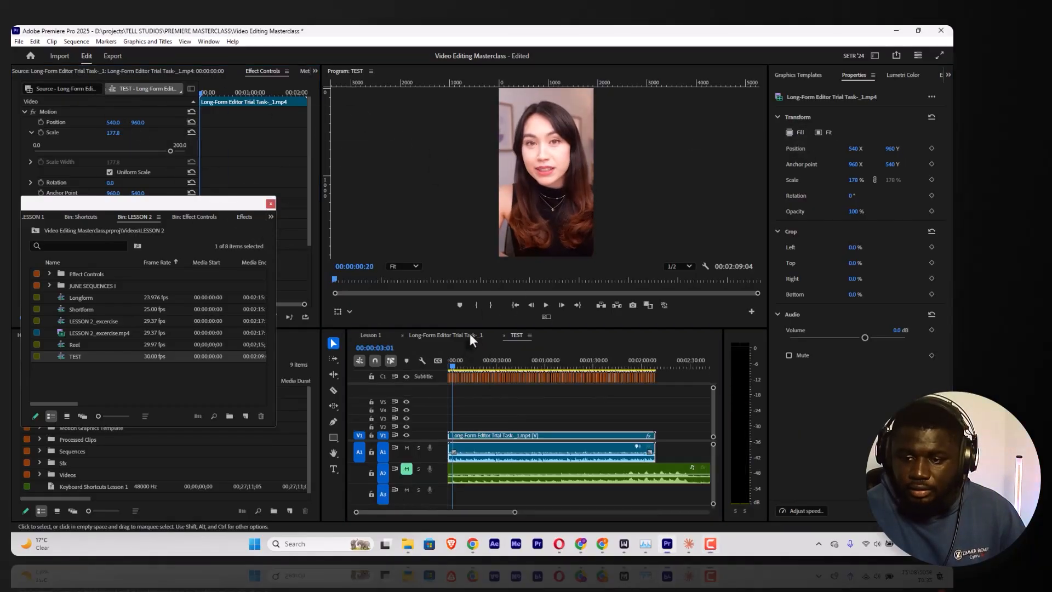
click(515, 335)
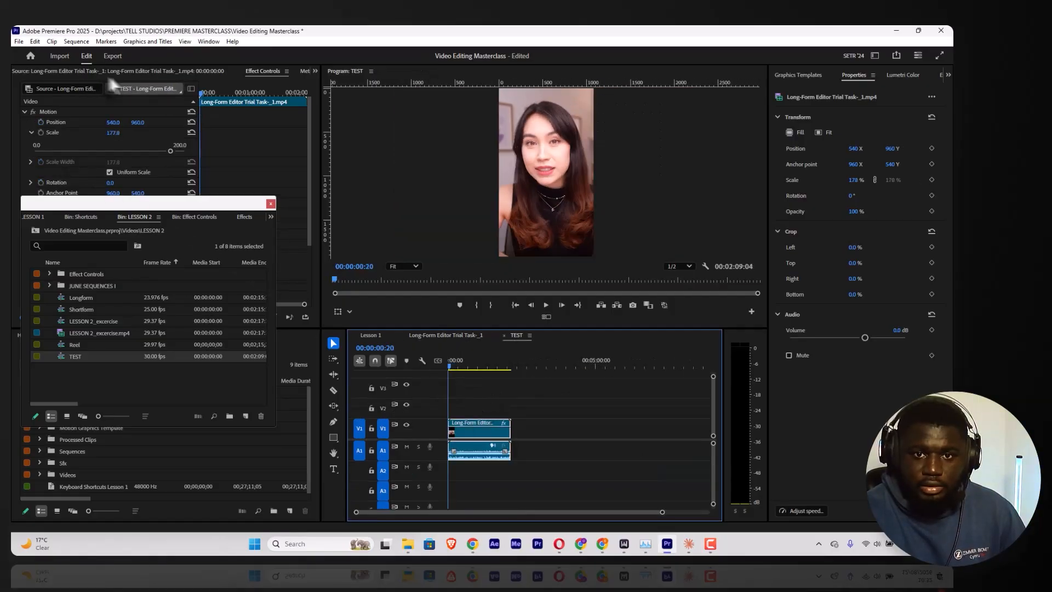
drag(147, 203, 159, 303)
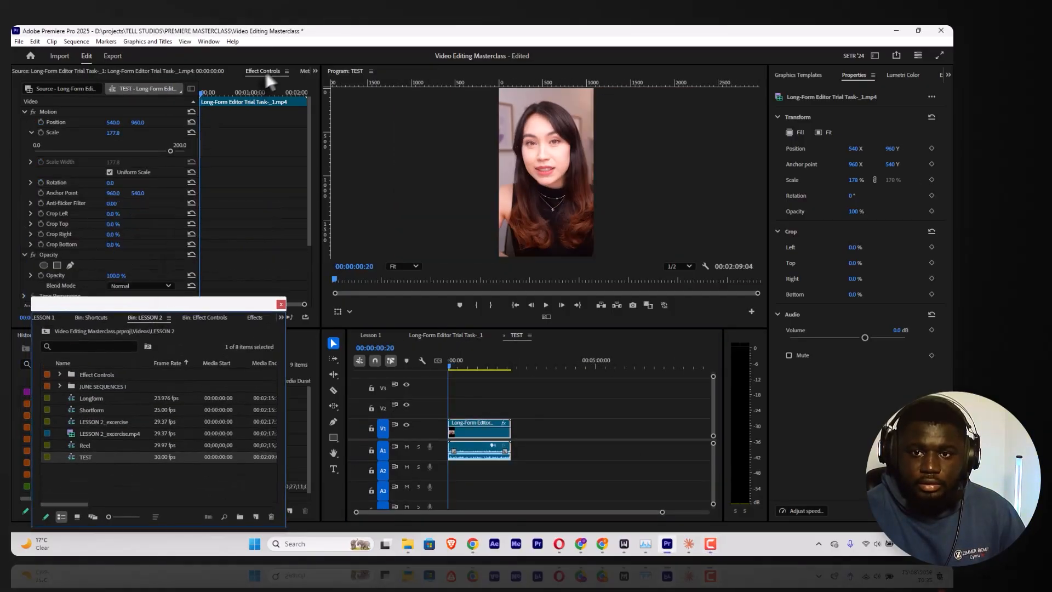
click(315, 72)
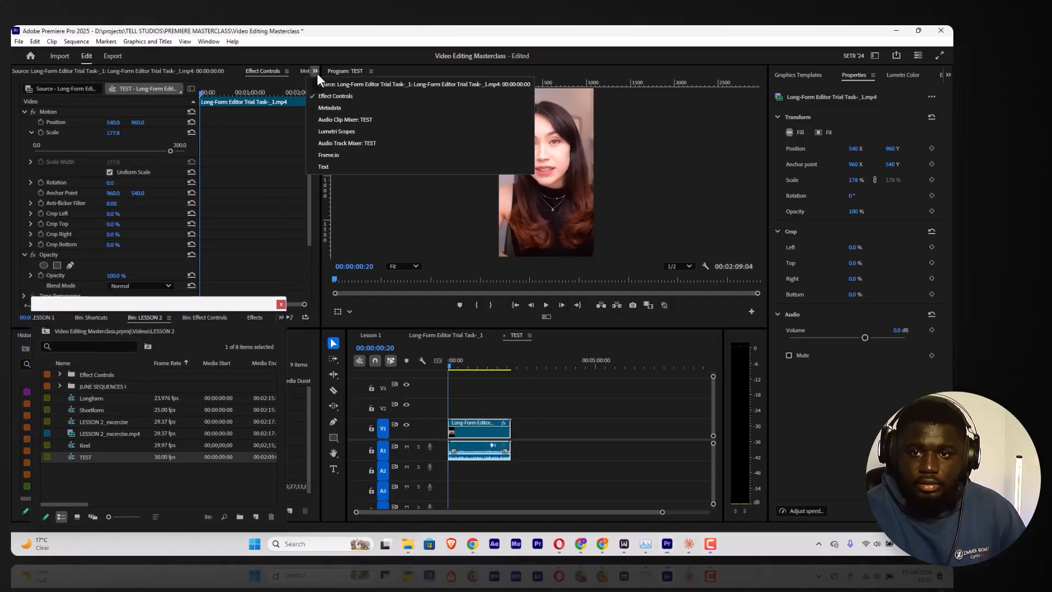
click(325, 167)
click(30, 84)
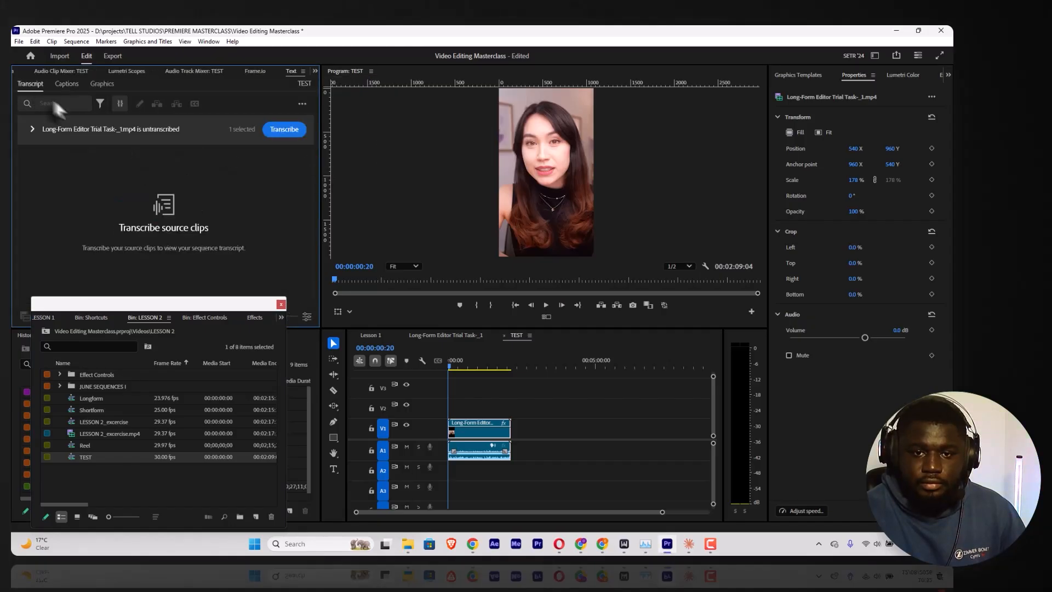
Generate a static transcript of the TEST sequence from the audio on track Audio 1
click(302, 103)
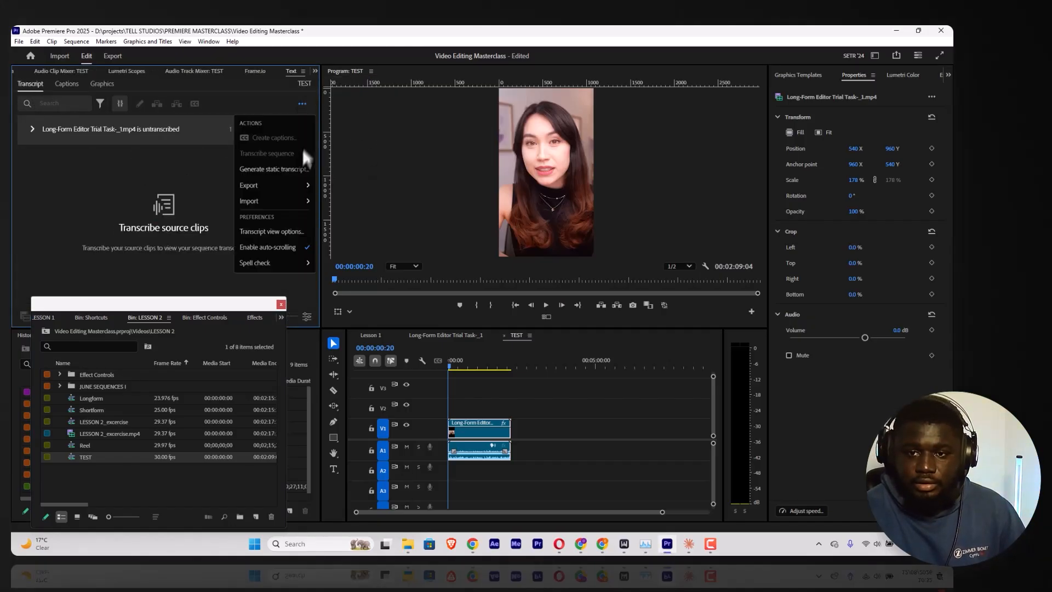
click(276, 170)
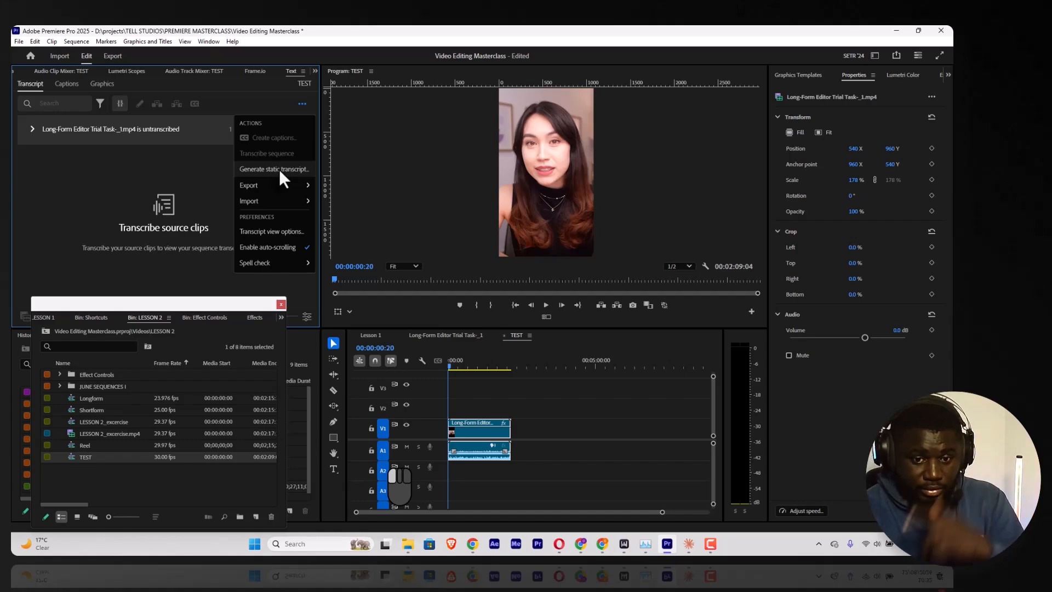
click(278, 170)
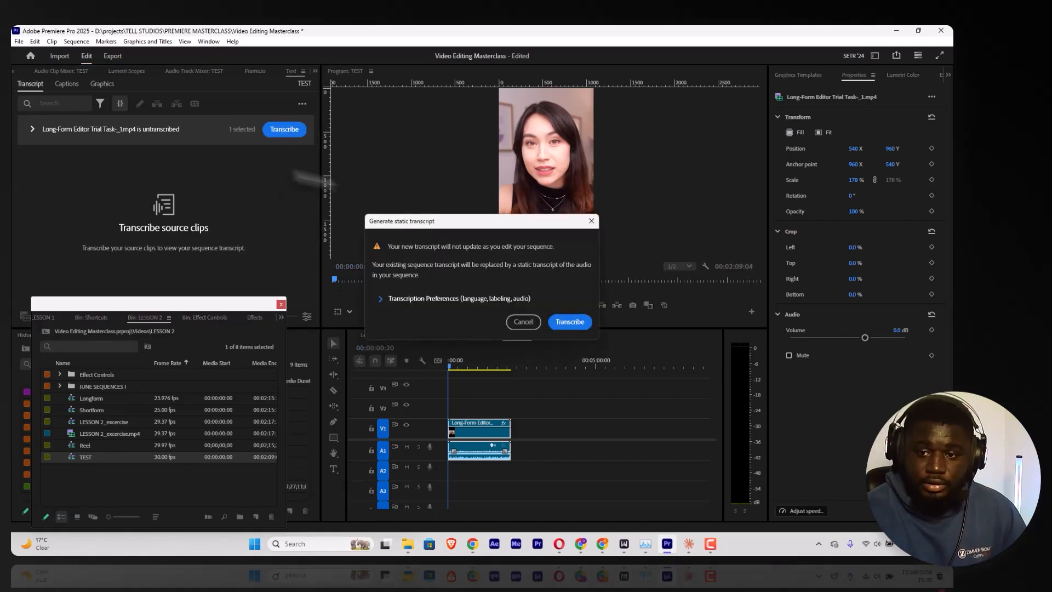
click(412, 299)
drag(417, 222, 170, 140)
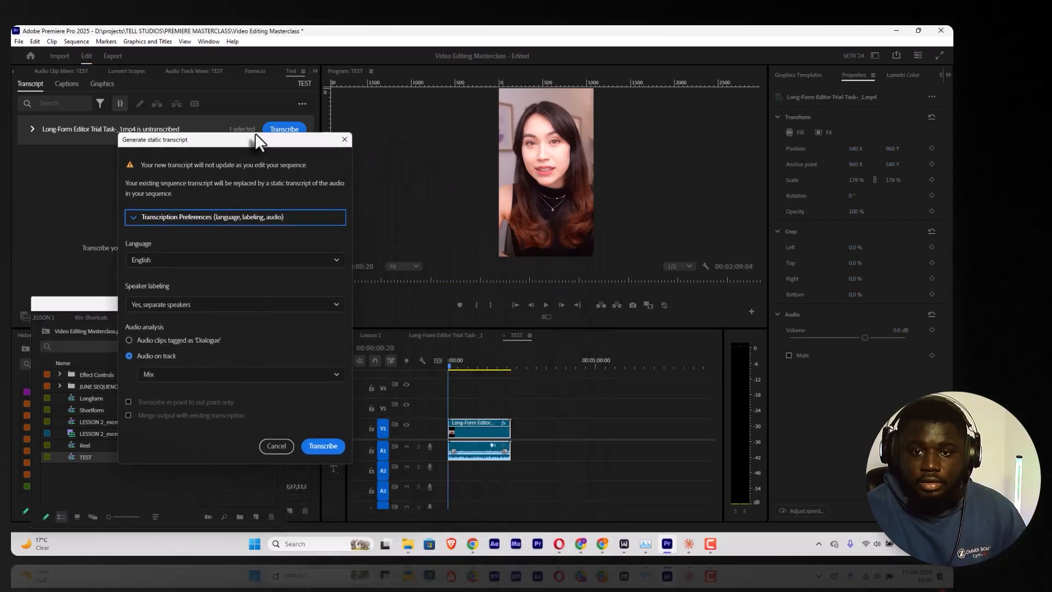
drag(257, 140, 312, 133)
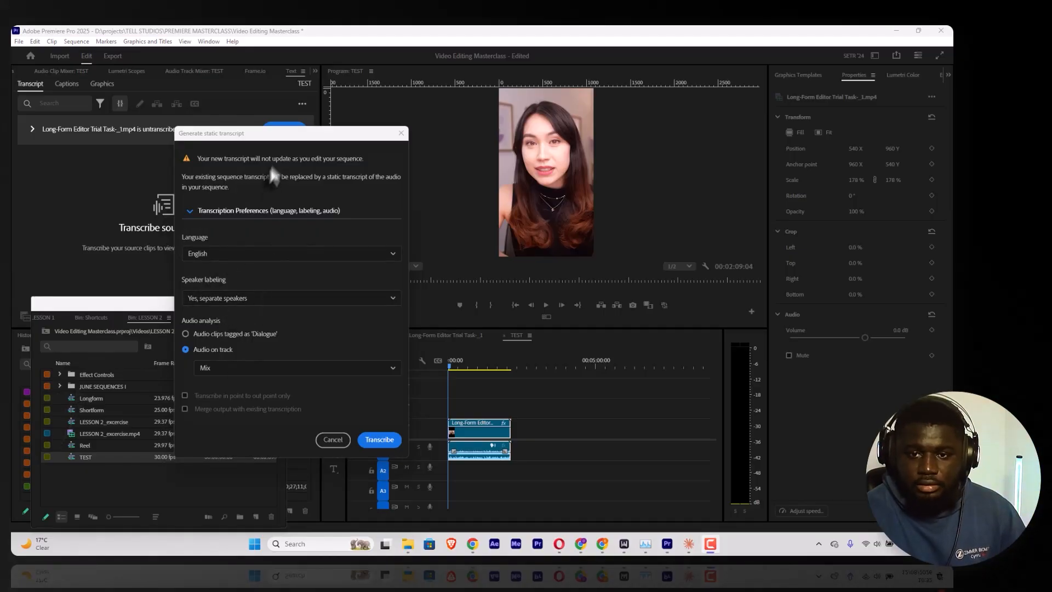
drag(274, 133, 247, 80)
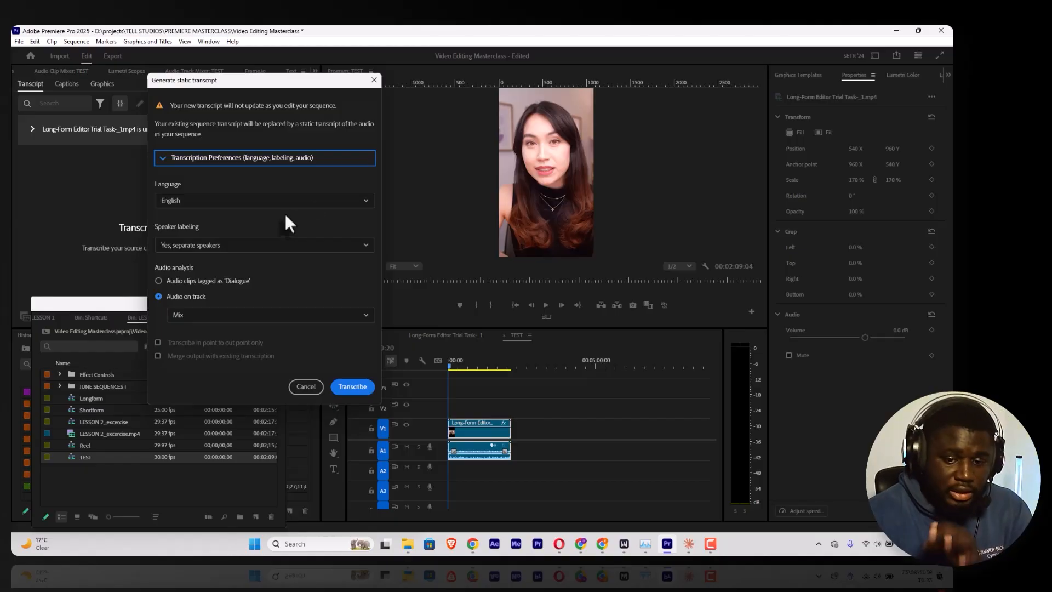
click(196, 314)
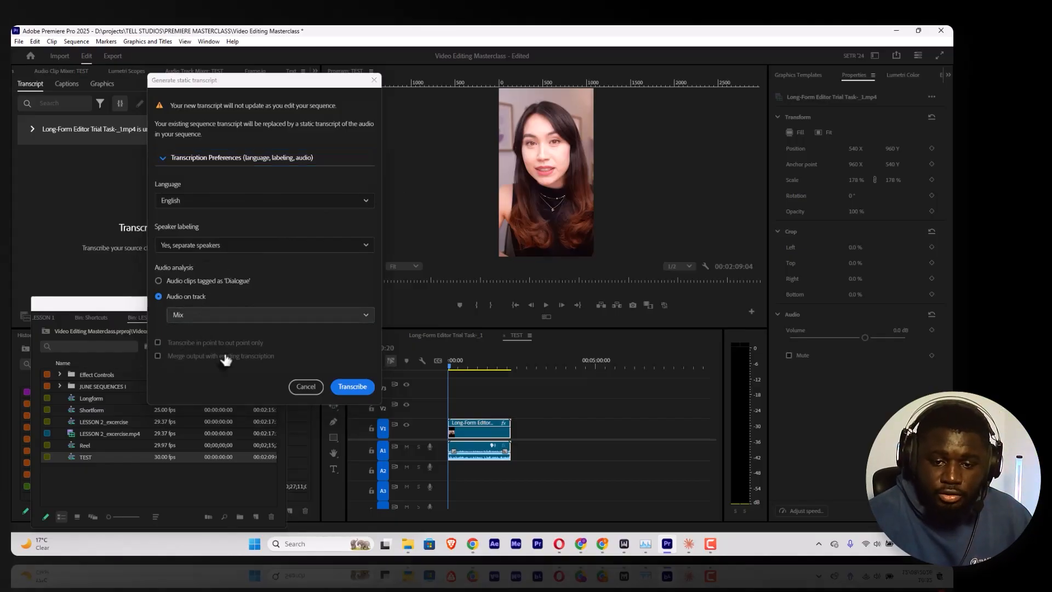
click(282, 335)
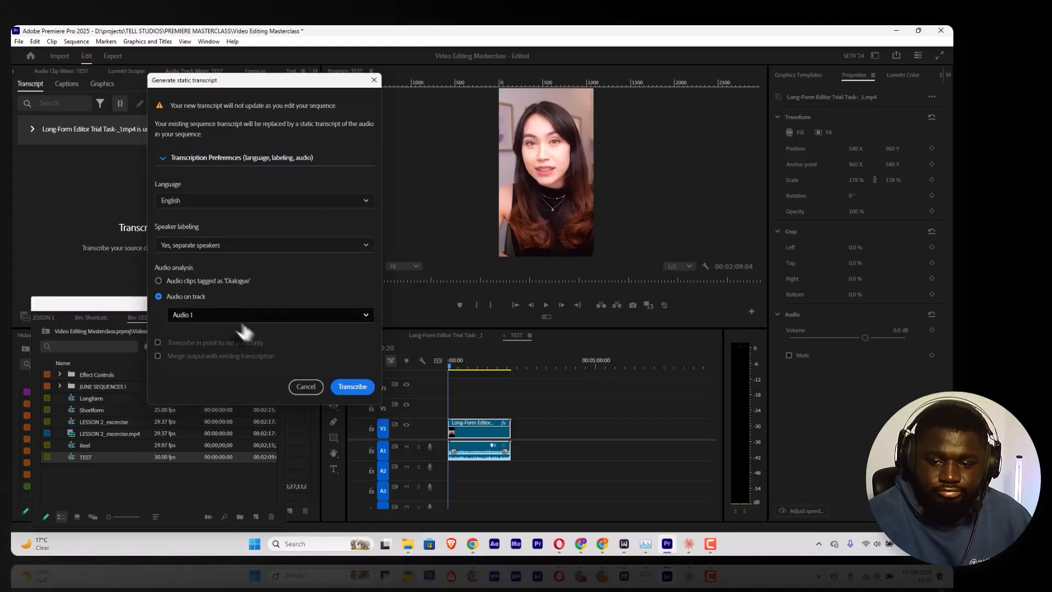
click(352, 386)
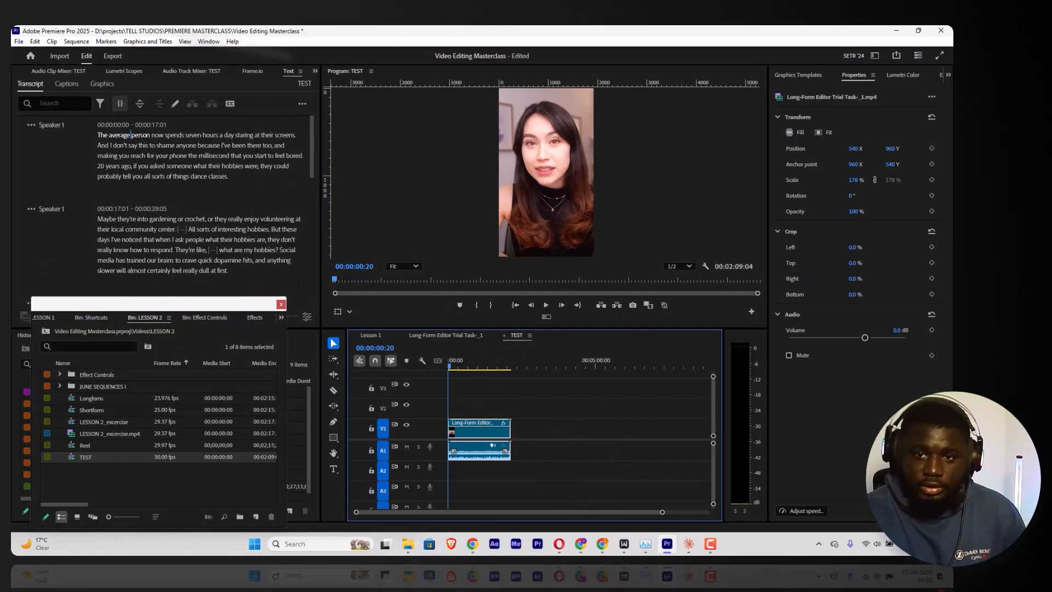
Create single-line captions from the TEST transcript with a maximum length of 8 characters and the shortest minimum duration
click(230, 103)
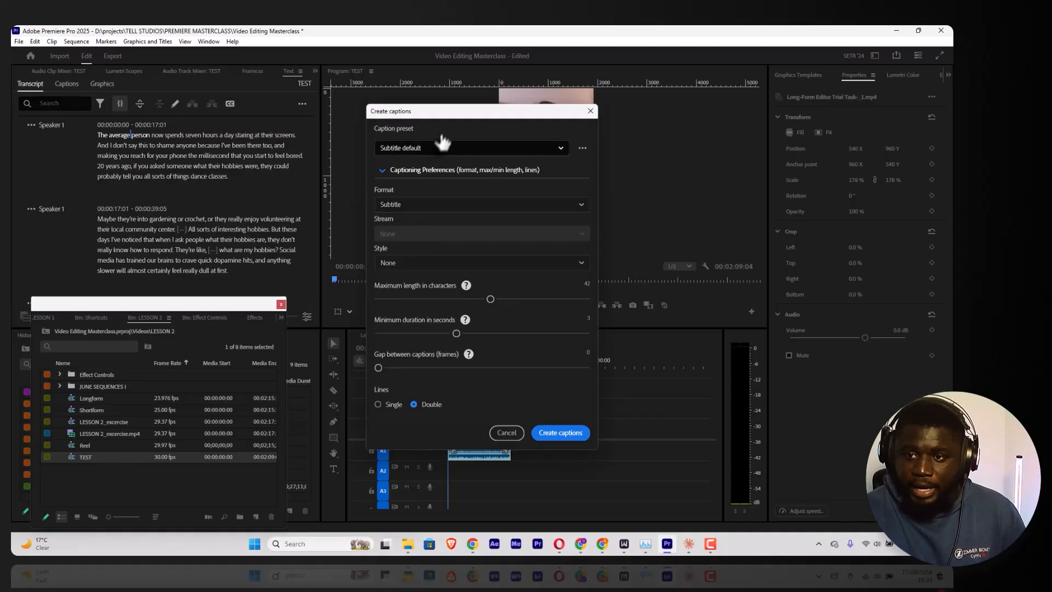
drag(437, 110, 138, 112)
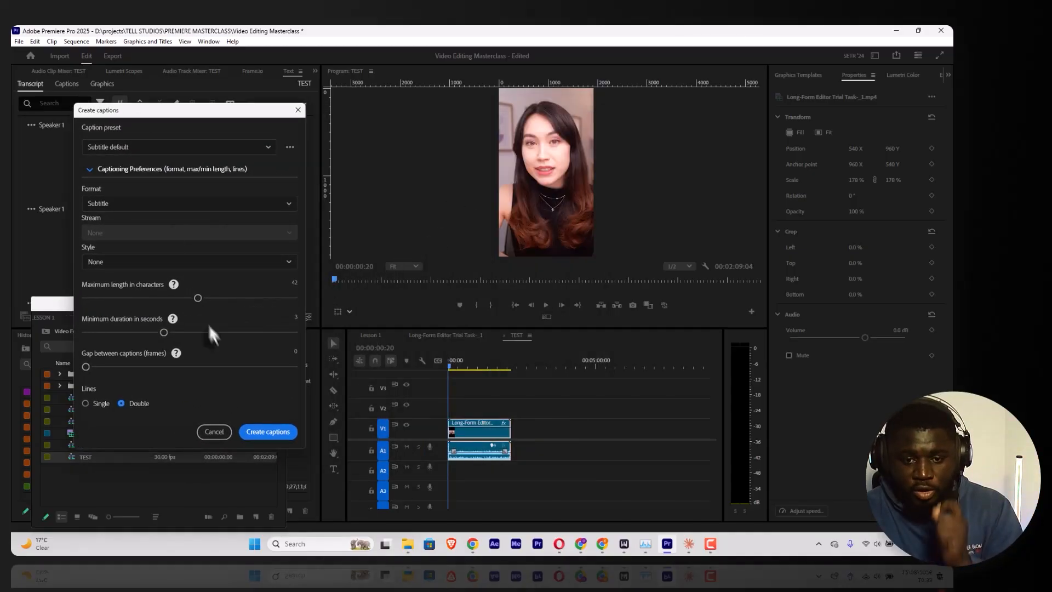
drag(198, 298, 104, 298)
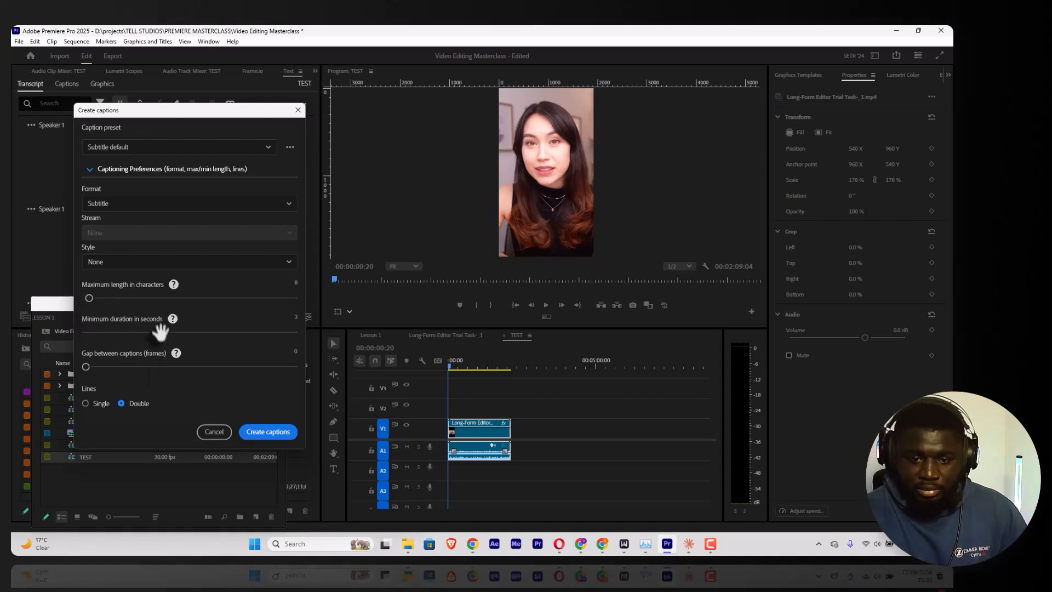
drag(160, 330, 41, 337)
click(88, 402)
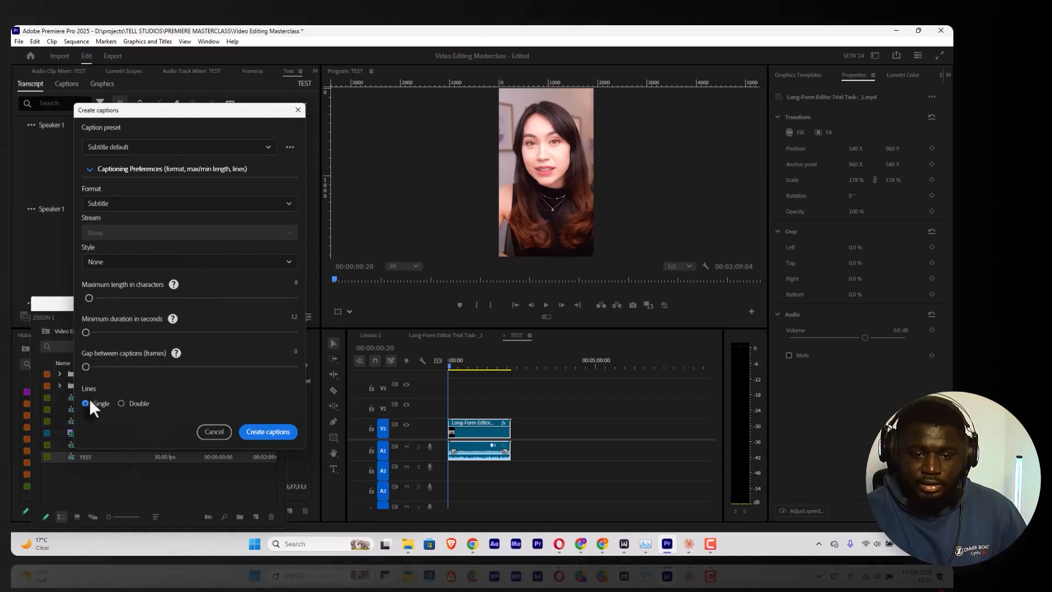
drag(186, 110, 181, 85)
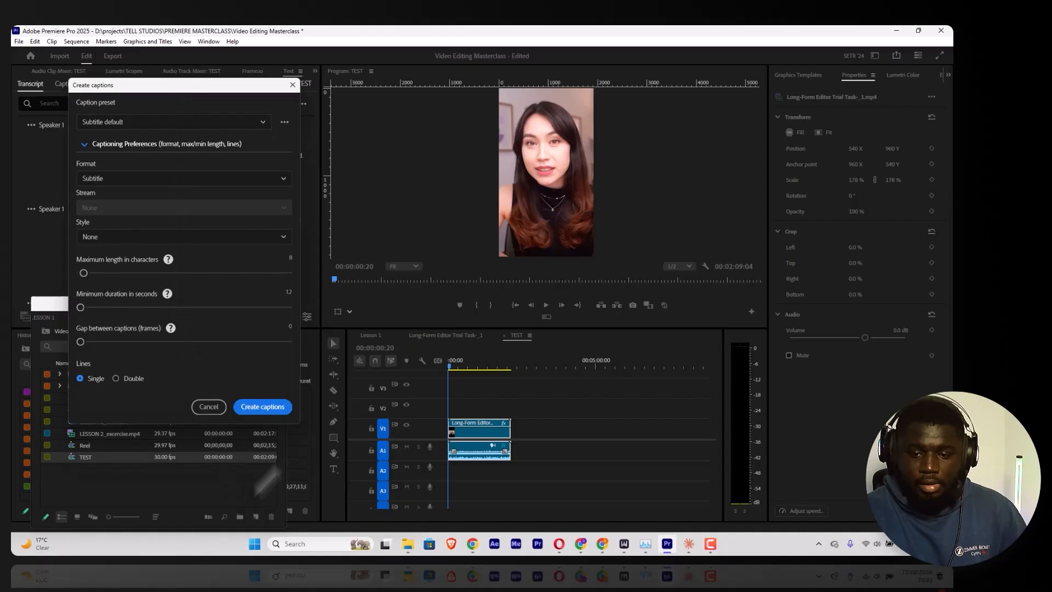
click(263, 406)
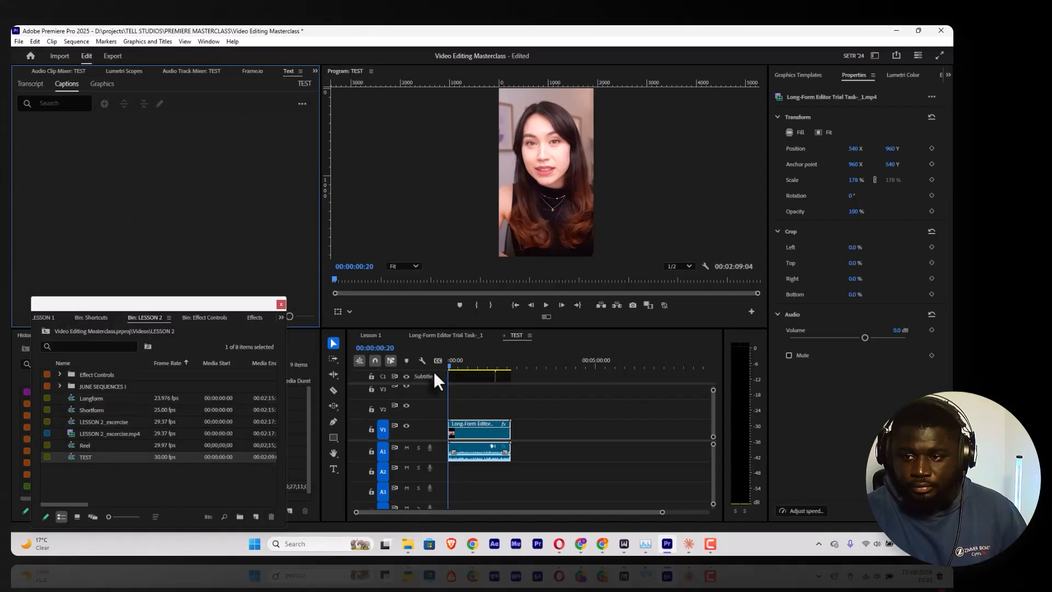
Compare the long-form sequence's captions with the new TEST captions by playing TEST's opening seconds
click(459, 336)
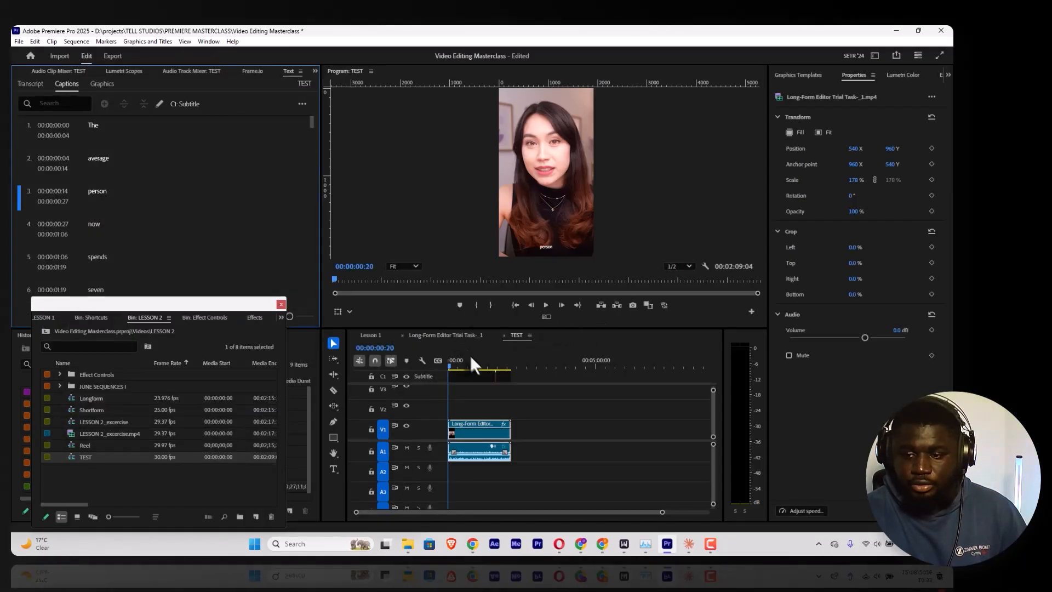
key(space)
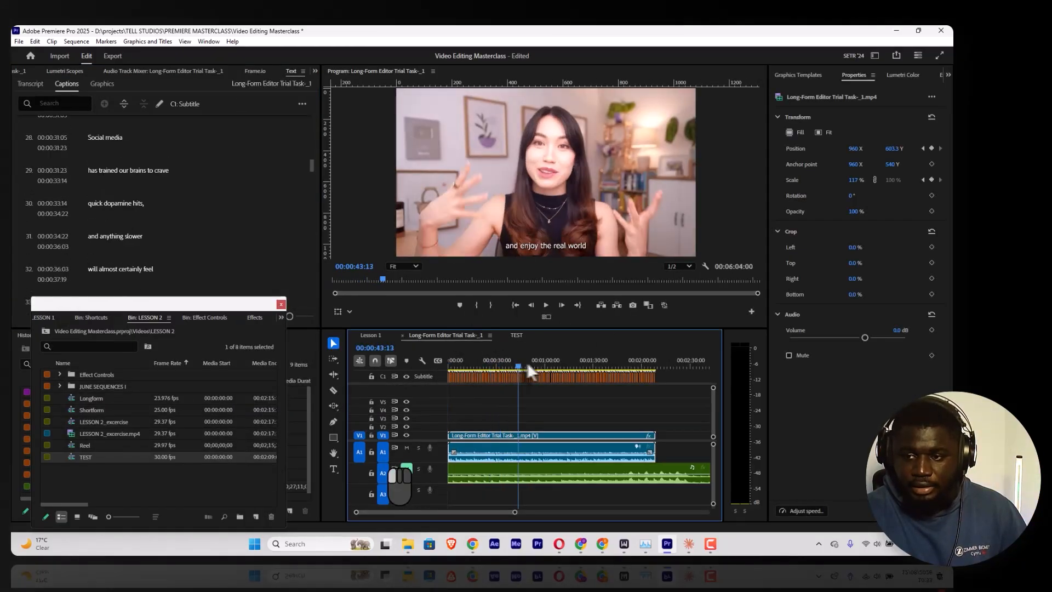
click(520, 334)
key(space)
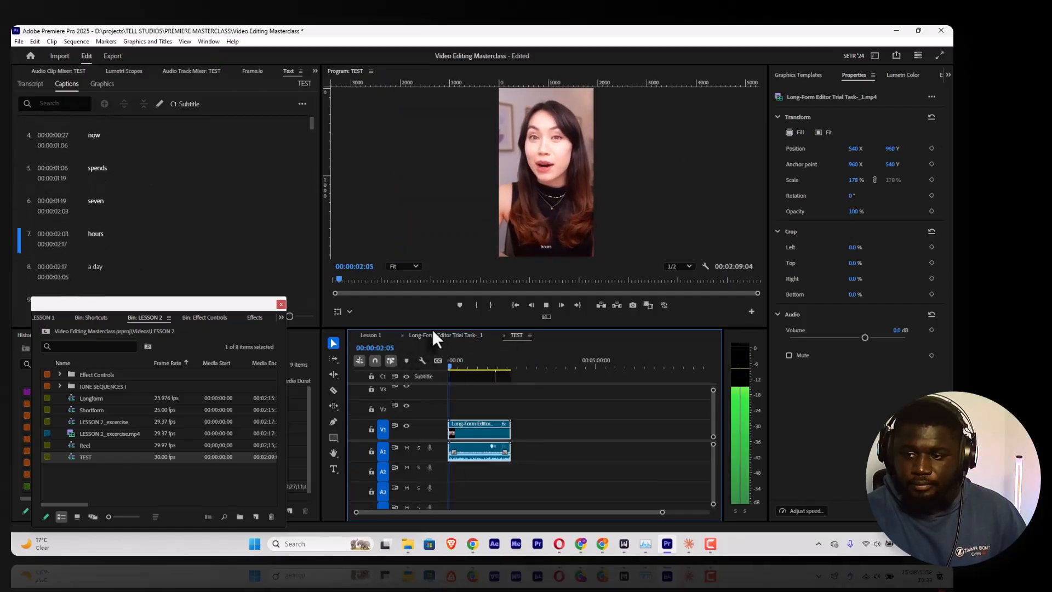
key(space)
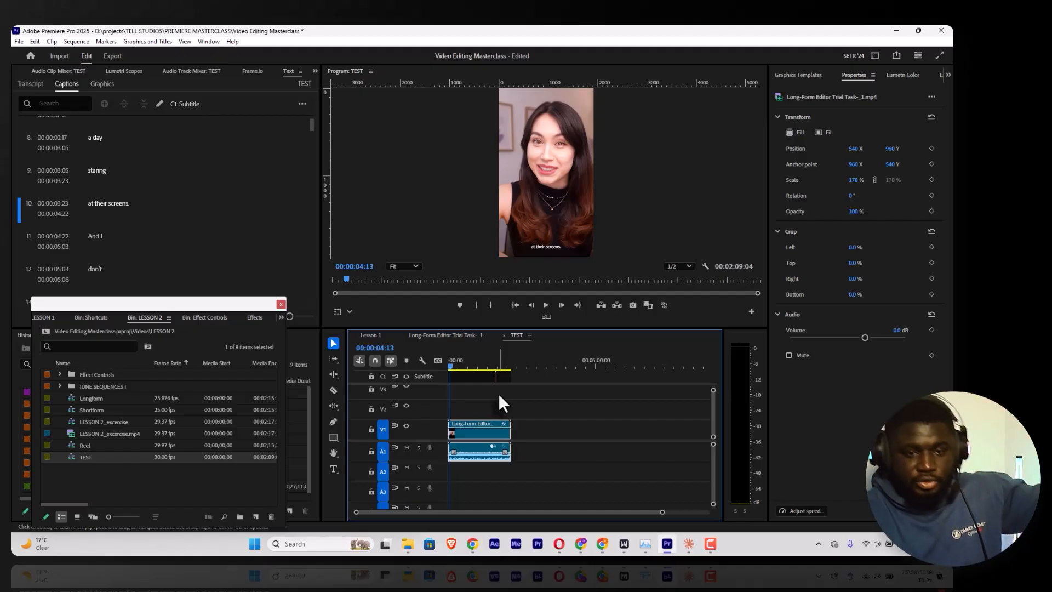
Save the project and briefly replay TEST from its start
key(ctrl+s)
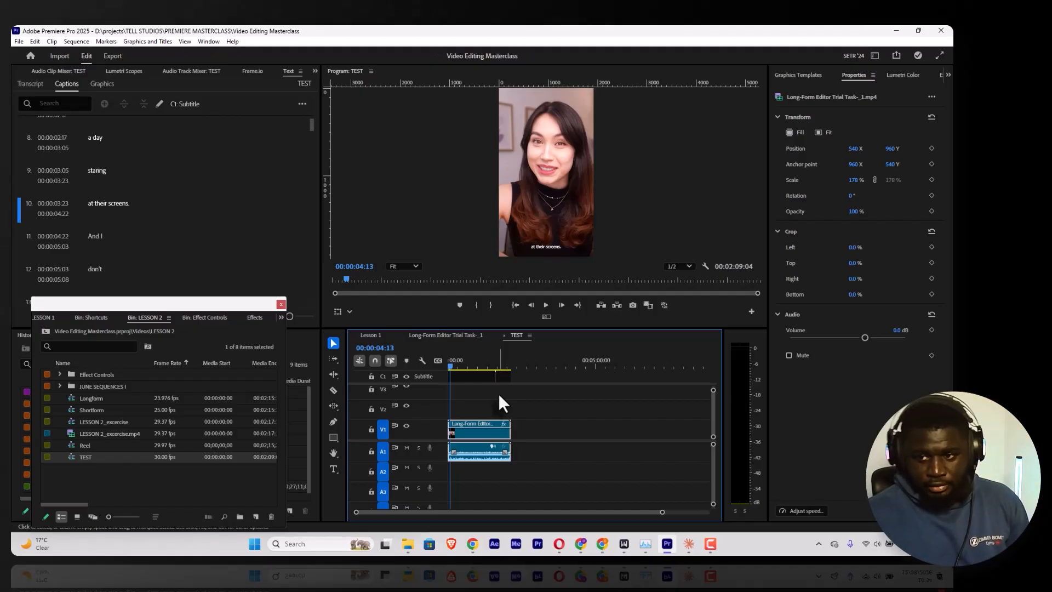
key(Home)
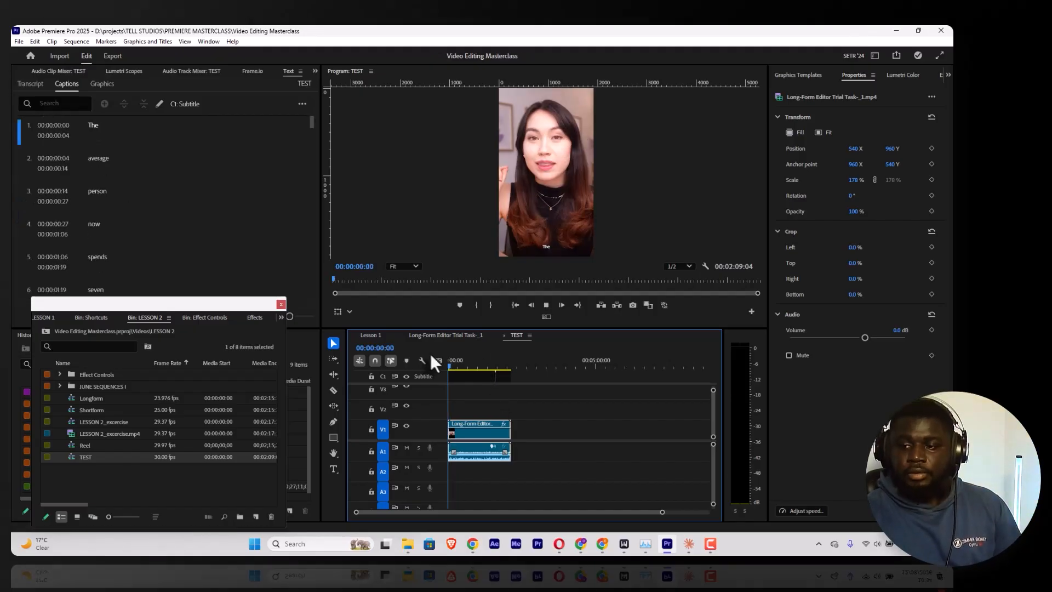
key(space)
key(space)
Select all the captions on TEST's subtitle track, without the video and audio clips
key(ctrl+a)
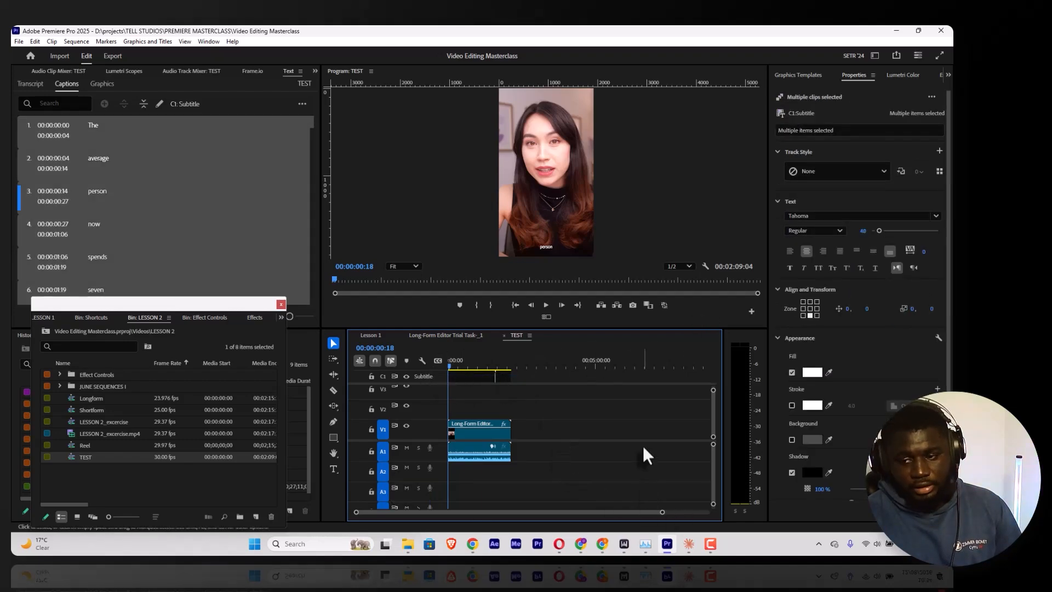
click(524, 393)
key(equal)
key(equal)
key(equal)
key(equal)
key(equal)
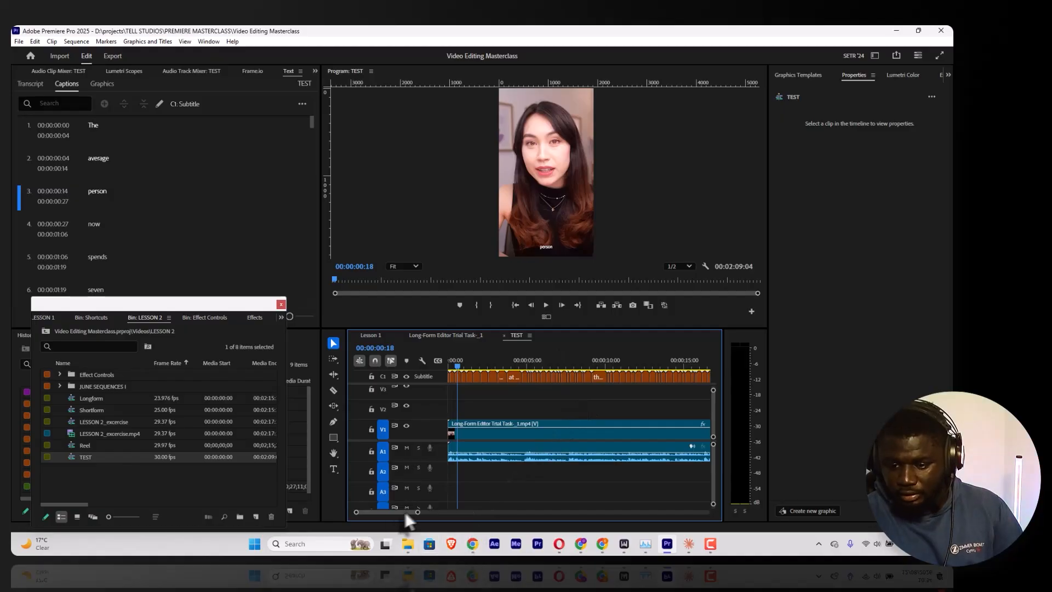
drag(417, 512, 482, 512)
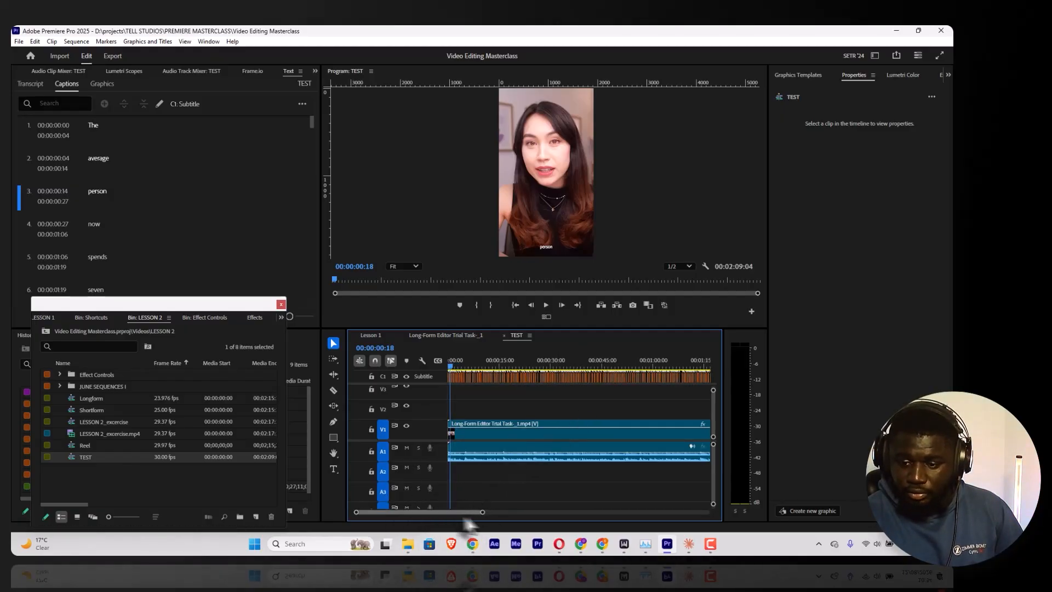
click(527, 379)
key(ctrl+a)
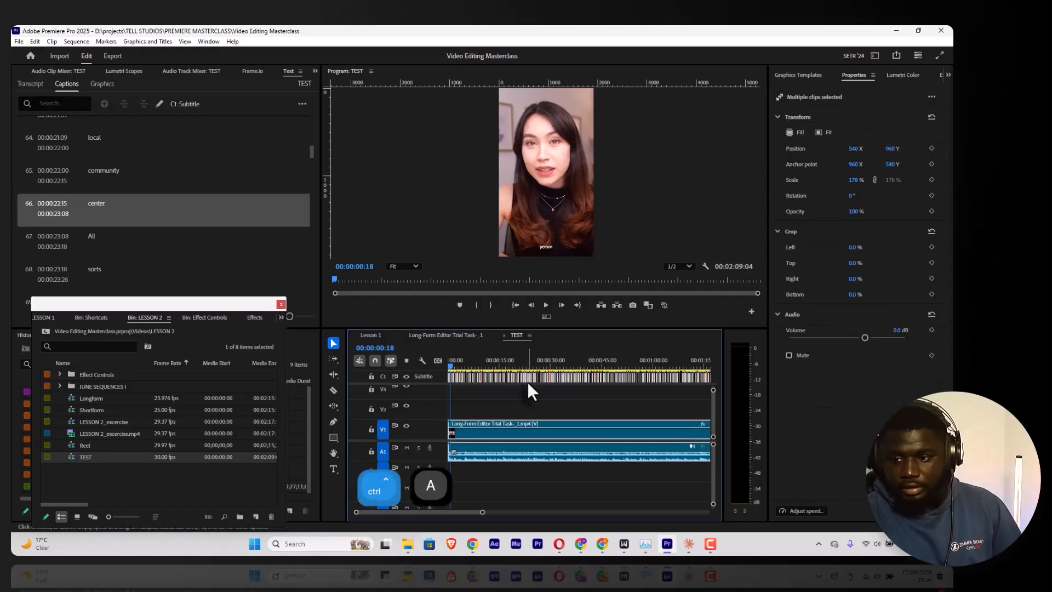
click(548, 406)
drag(483, 512, 545, 512)
drag(635, 392, 436, 375)
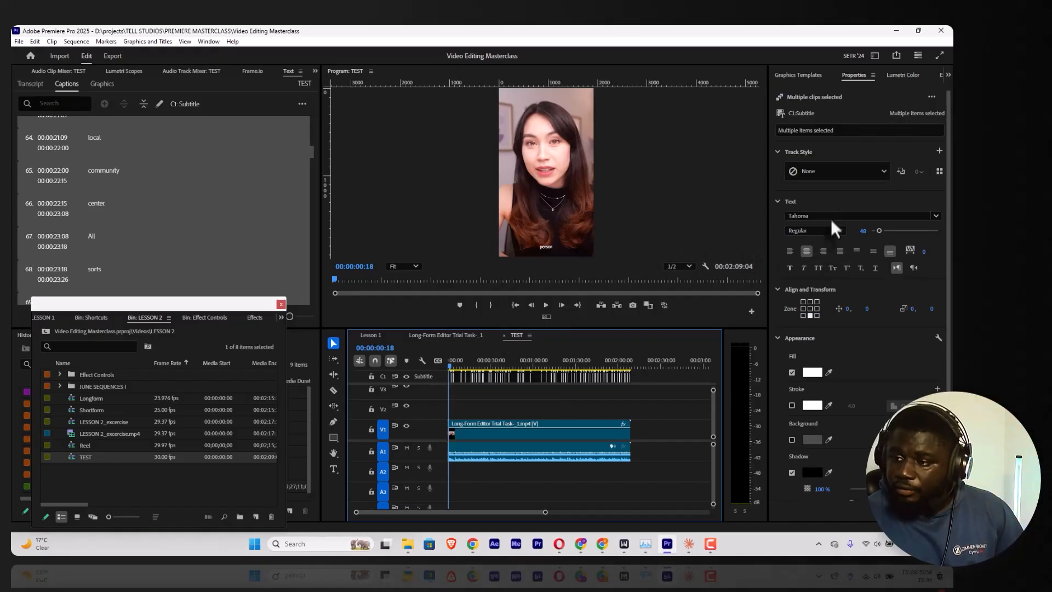
click(831, 218)
text(poop)
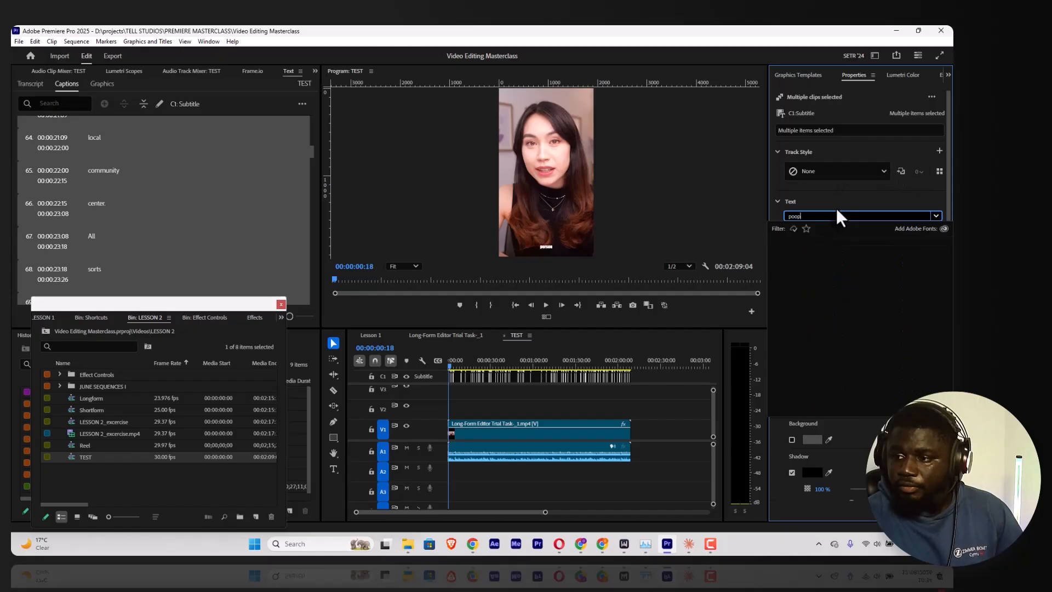
key(Escape)
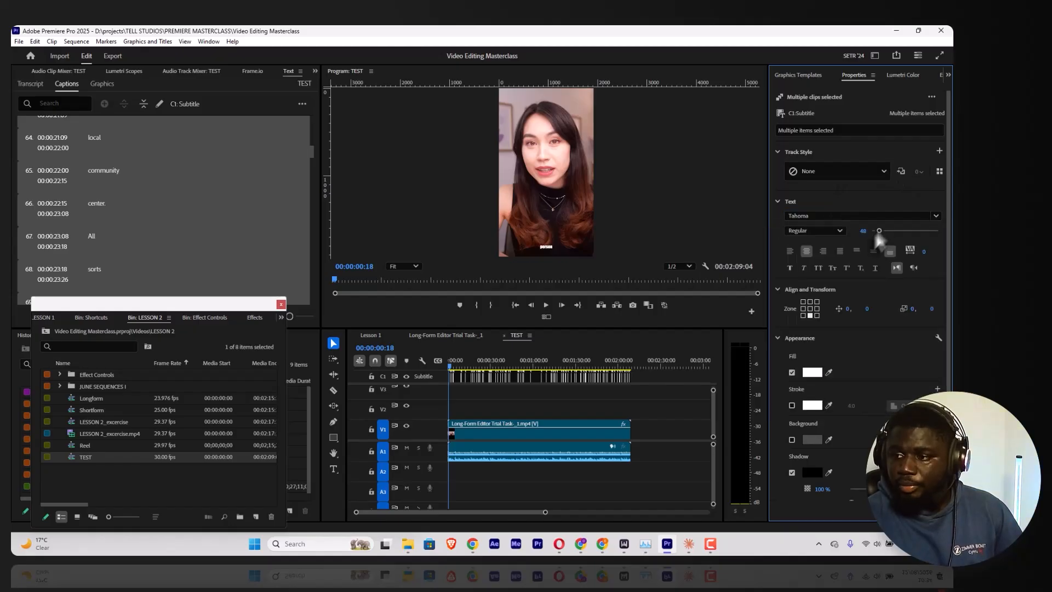
Set the selected captions to a font size of 80 in Poppins Regular
drag(864, 230, 880, 233)
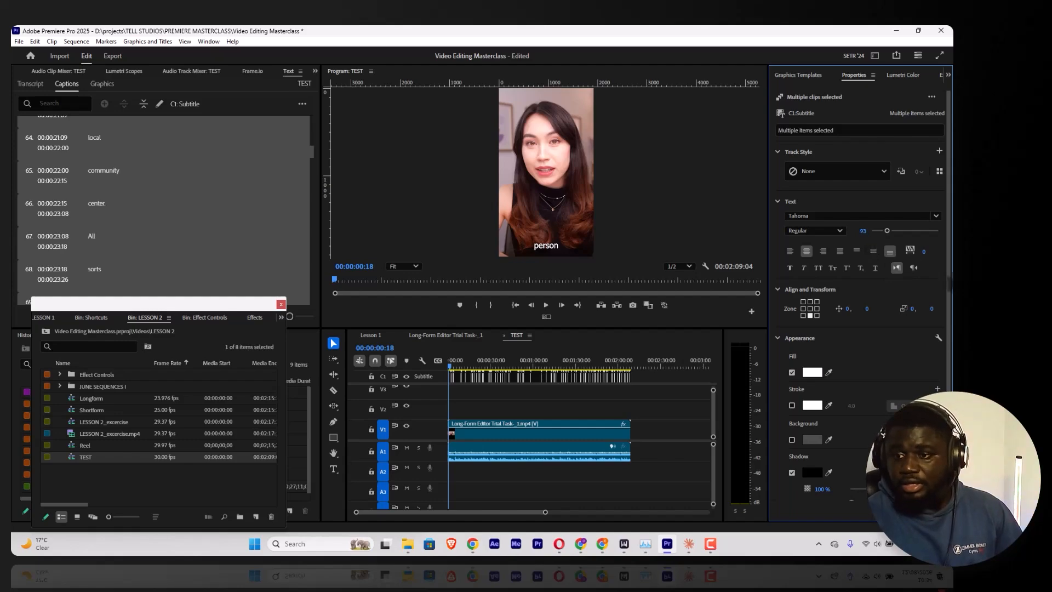
click(862, 230)
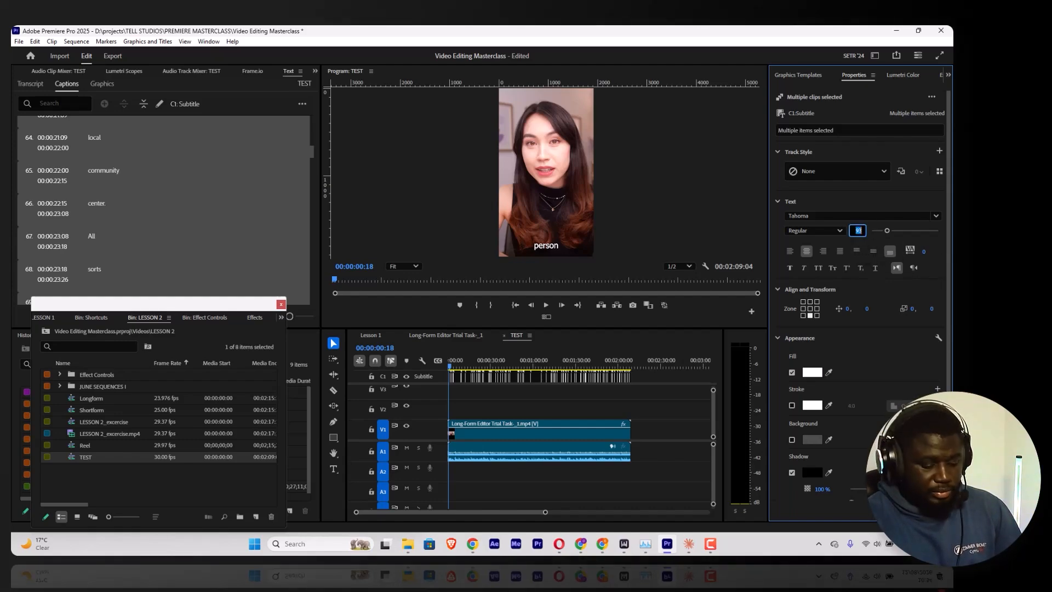
text(80)
key(Return)
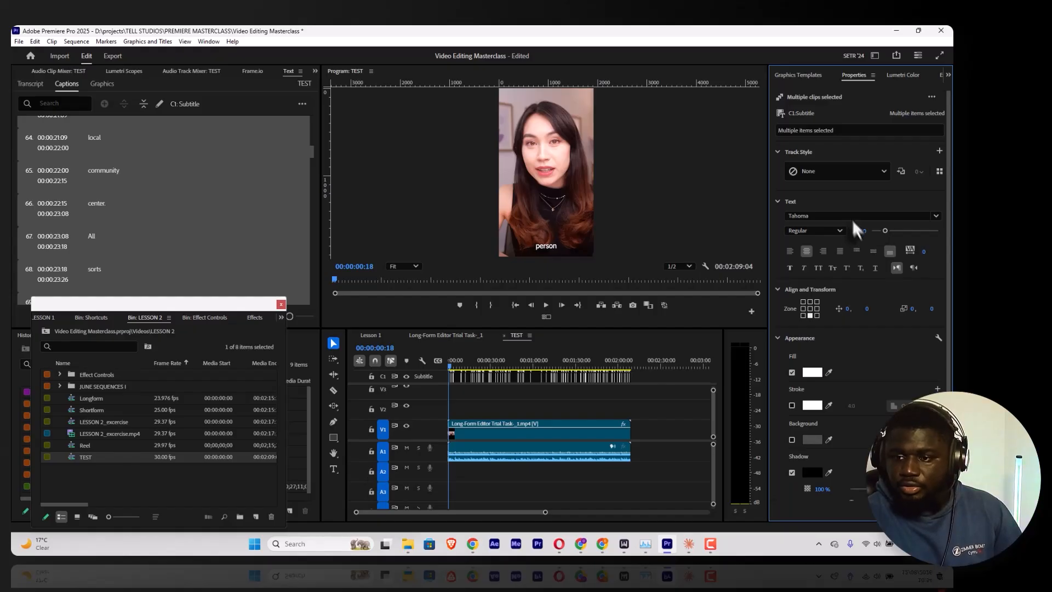
click(815, 217)
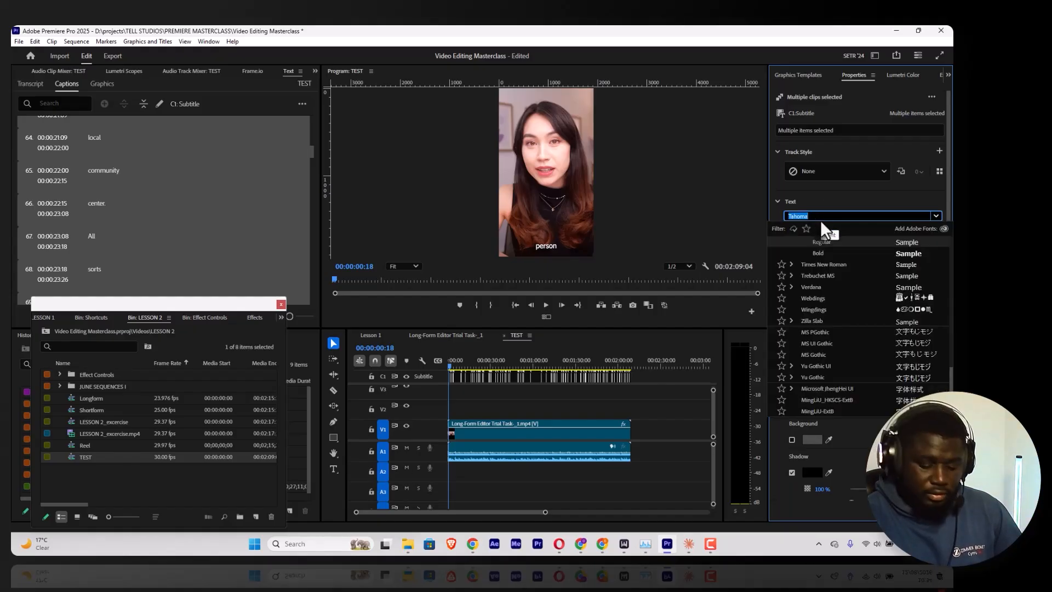
text(pop)
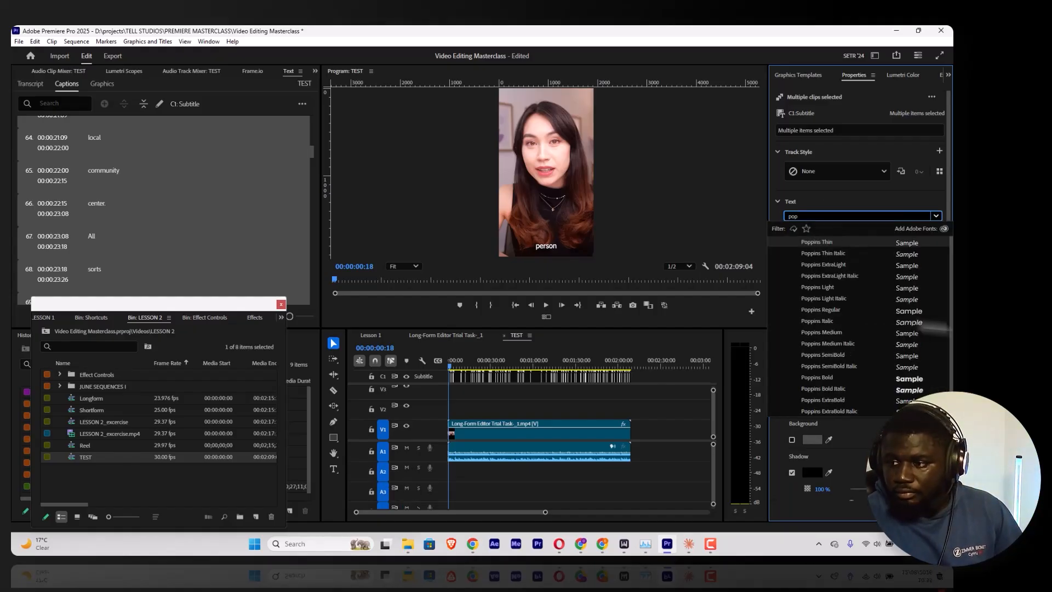
click(835, 311)
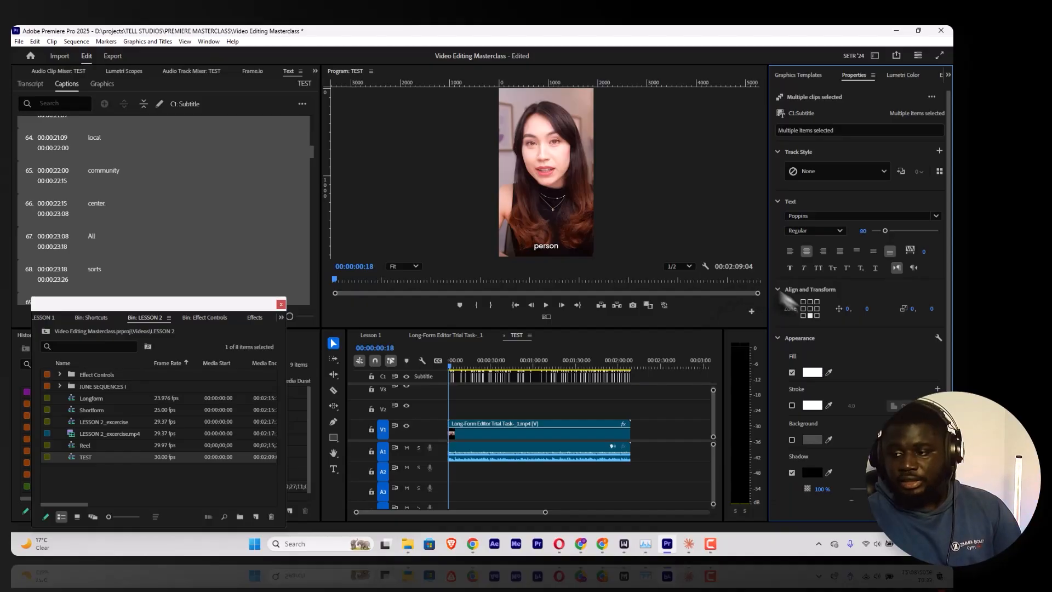
Try several alignment zones for the selected captions, ending with the centre zone
click(811, 301)
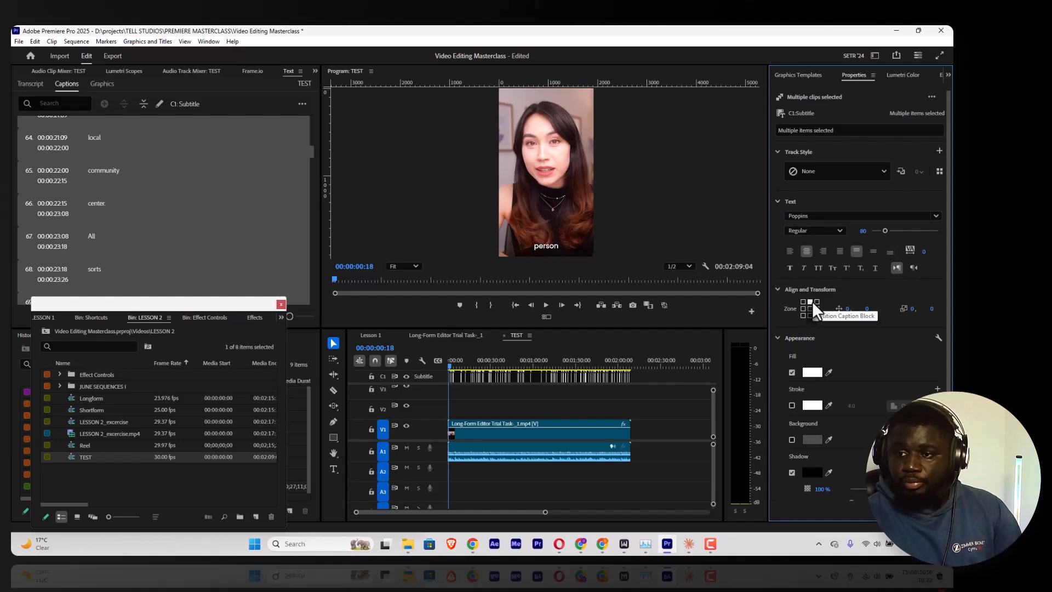
click(809, 308)
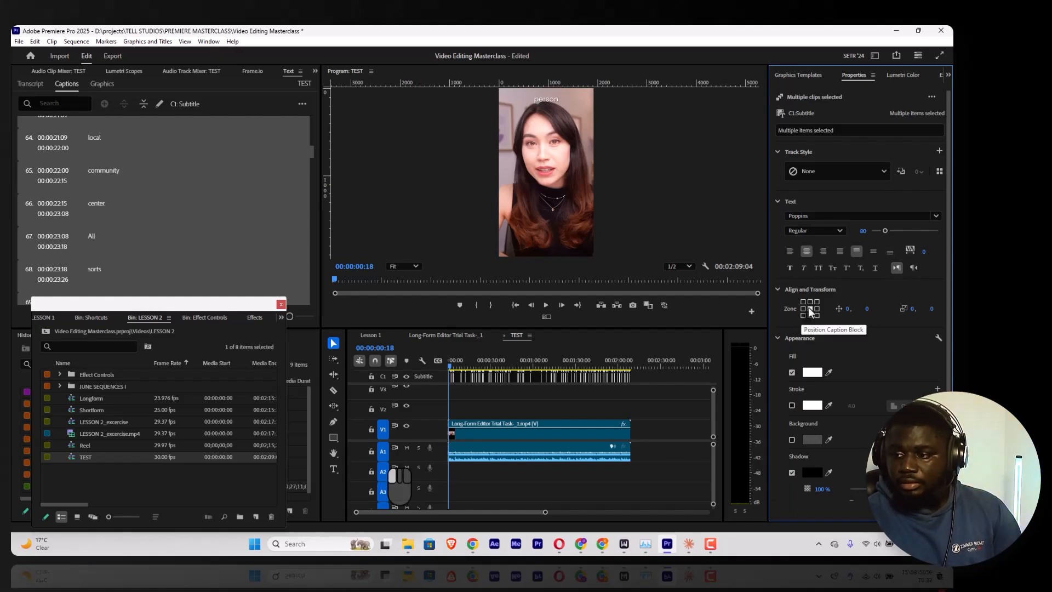
click(802, 308)
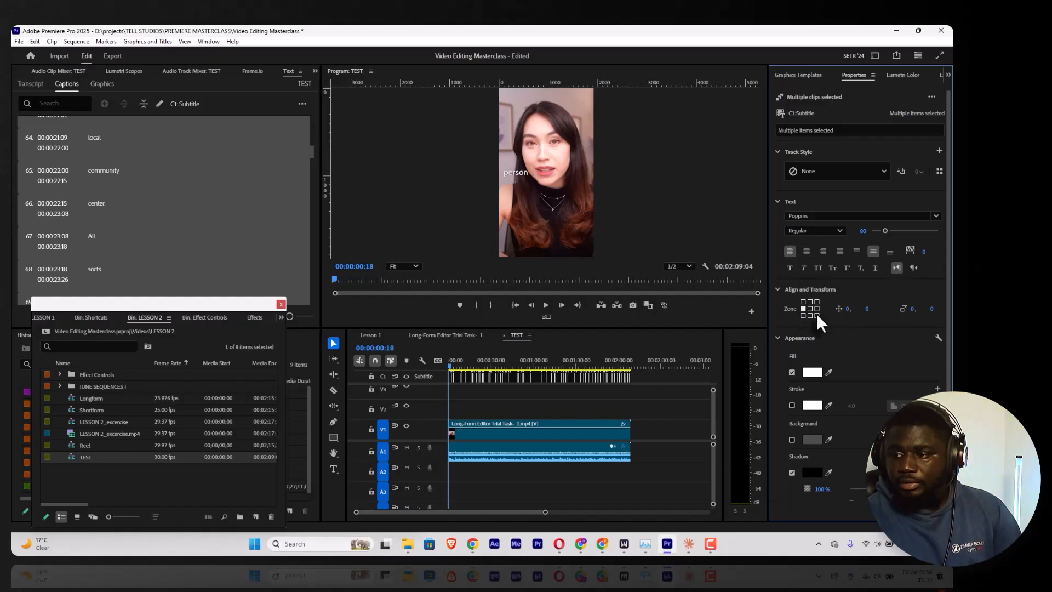
click(816, 307)
click(817, 315)
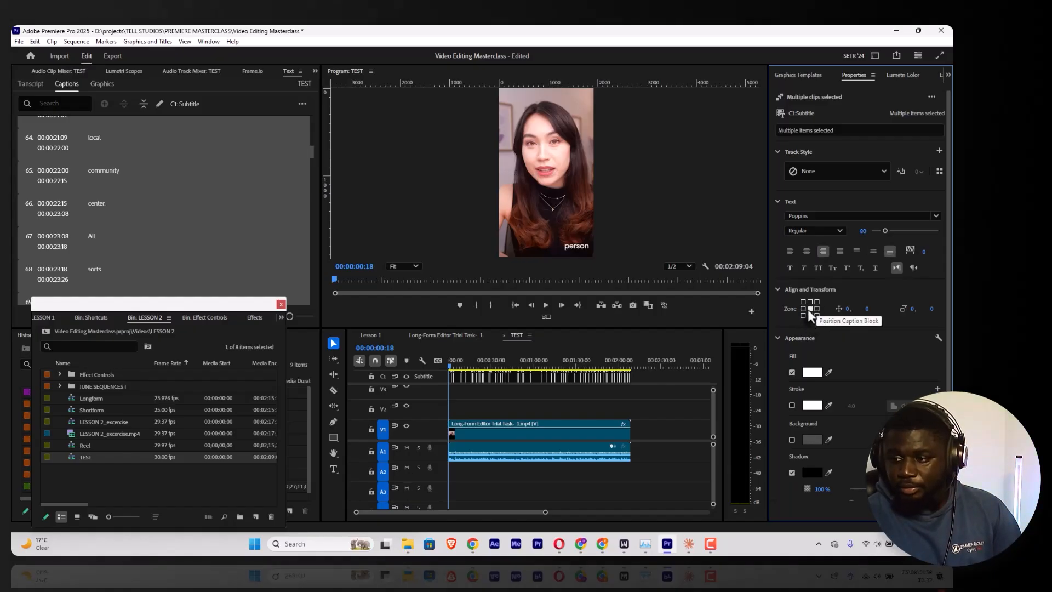
click(809, 309)
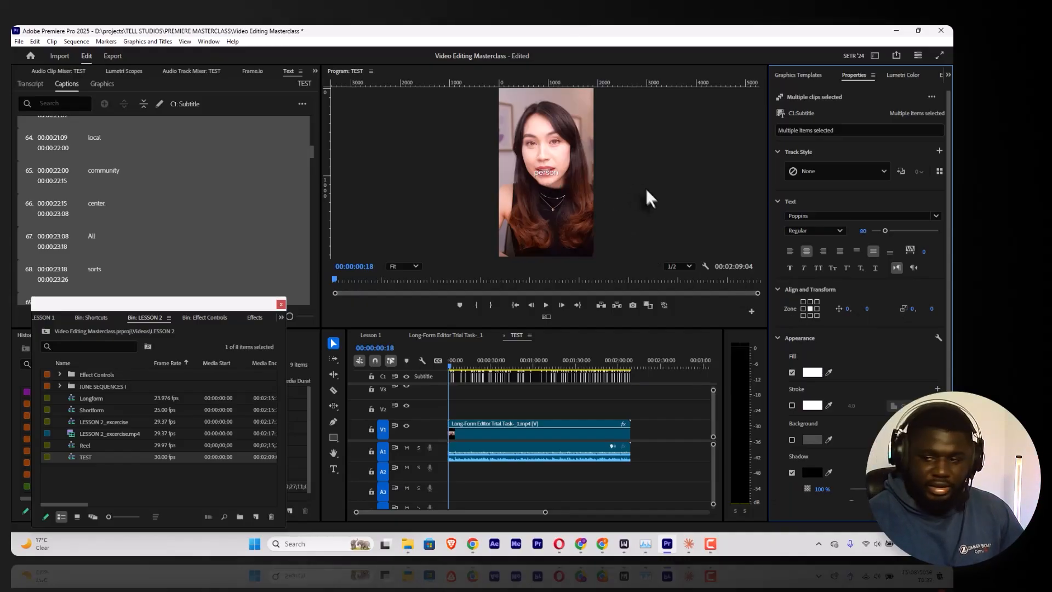
Lower the centred captions to a vertical offset of 410, checking their placement with short playbacks
mouse_move(867, 311)
mouse_down()
mouse_move(899, 305)
mouse_move(850, 309)
mouse_up()
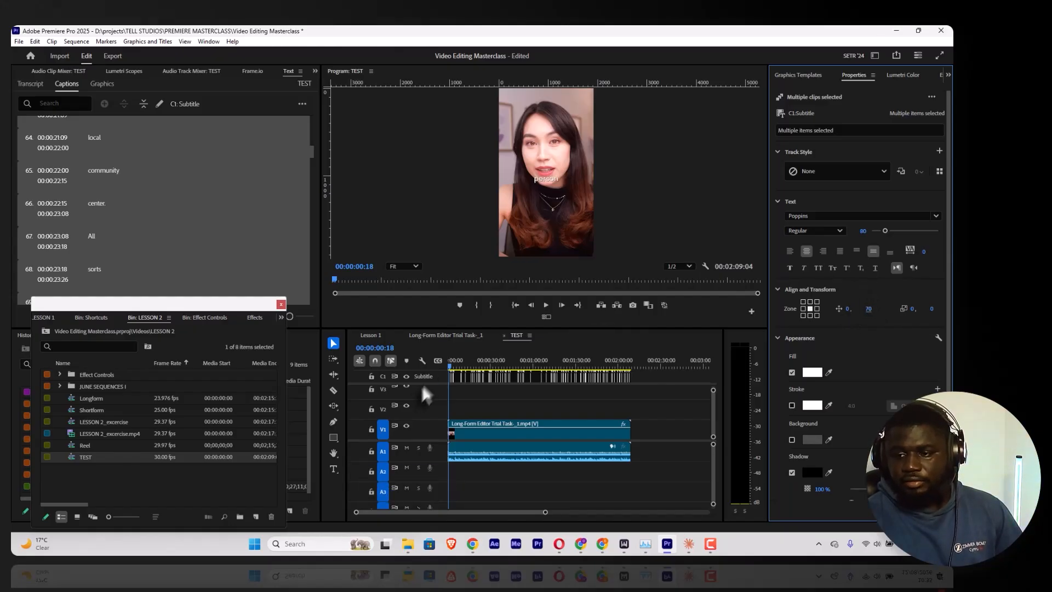
click(544, 304)
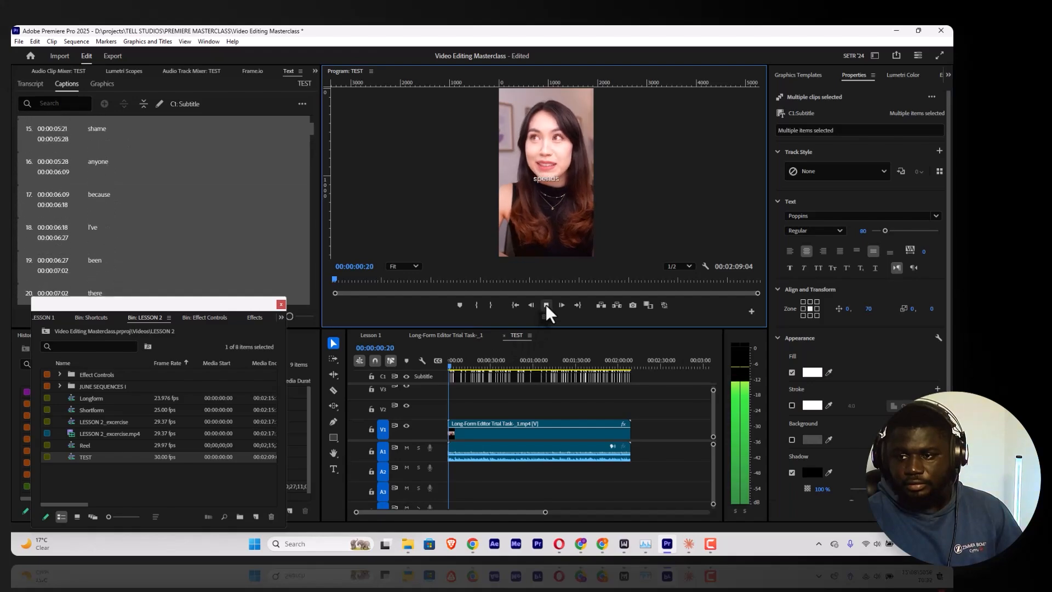
click(546, 305)
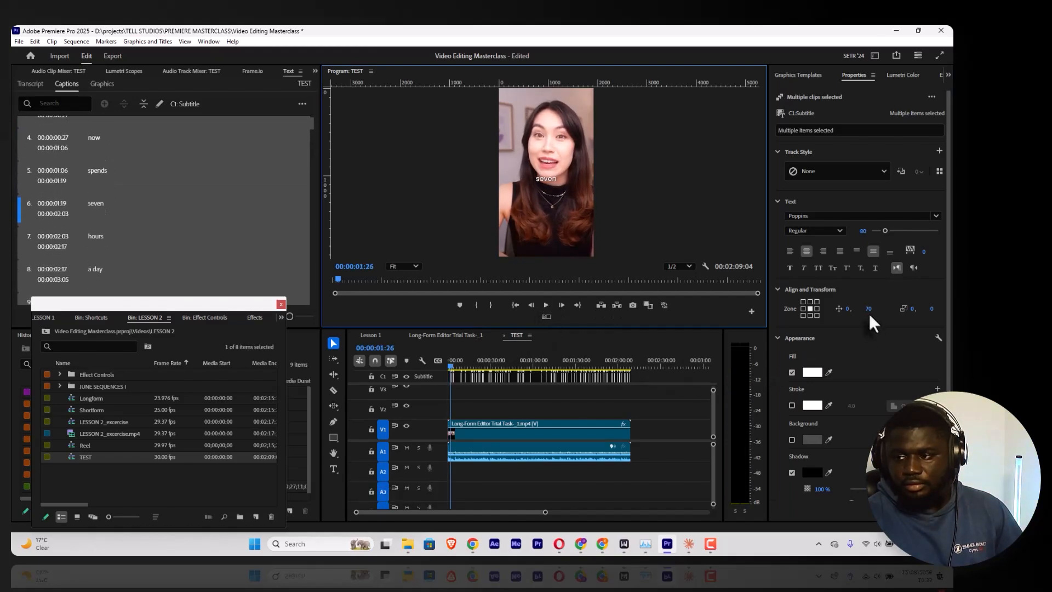
drag(868, 310, 918, 311)
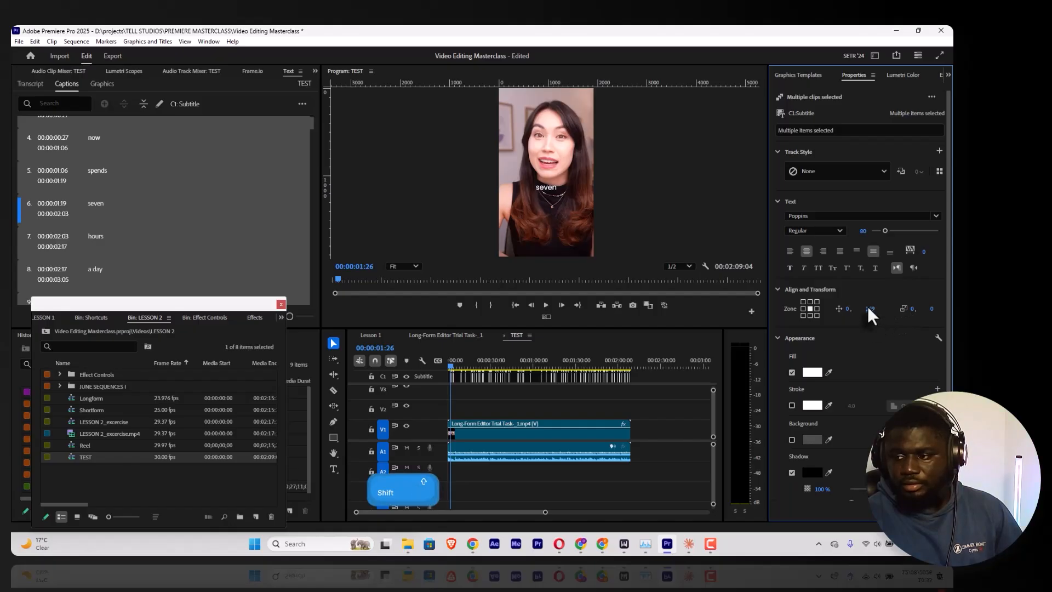
drag(867, 306, 882, 307)
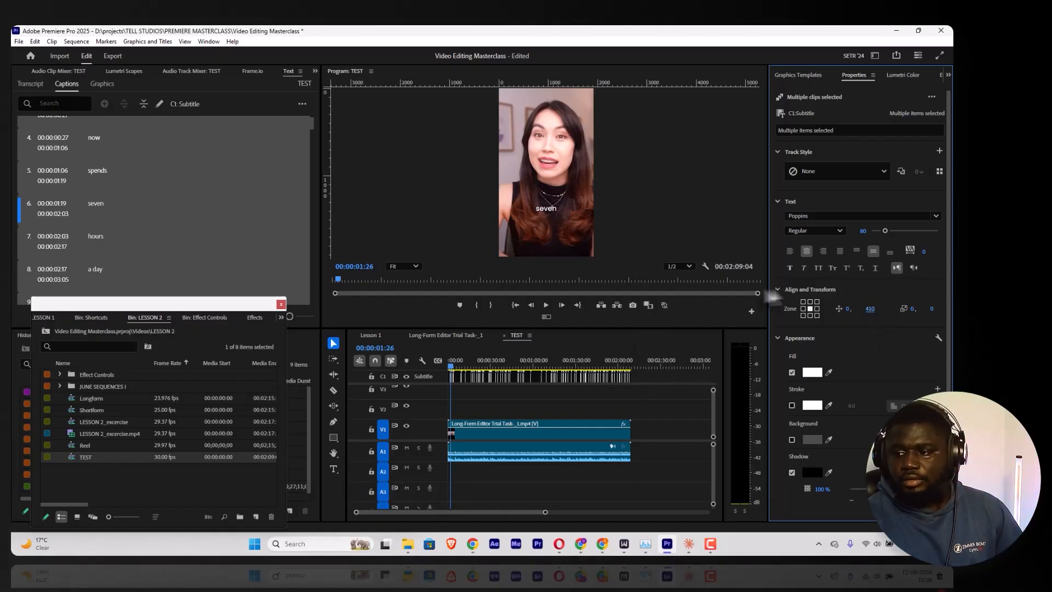
click(545, 307)
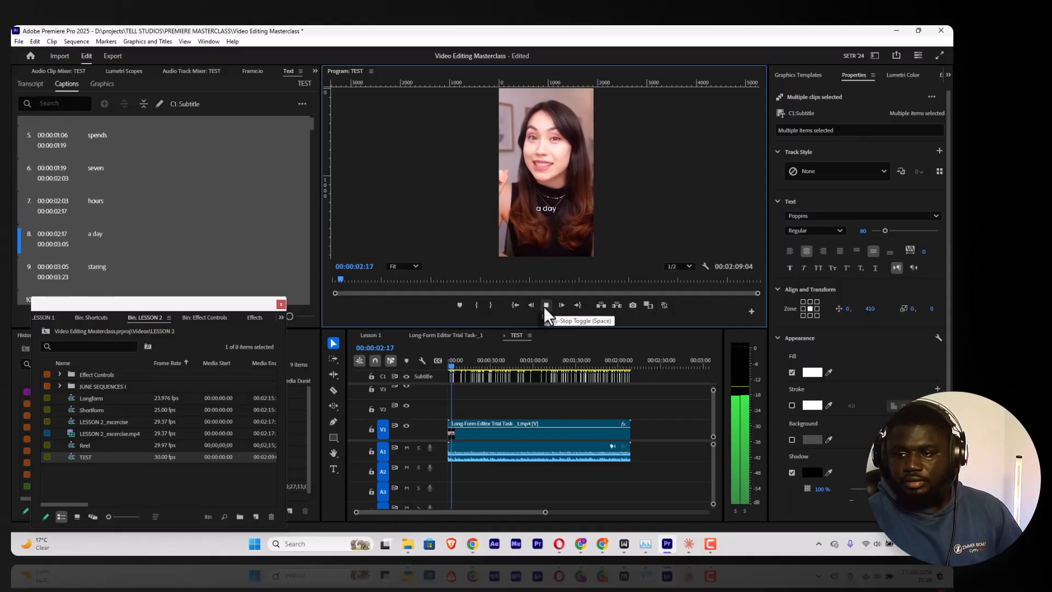
click(544, 307)
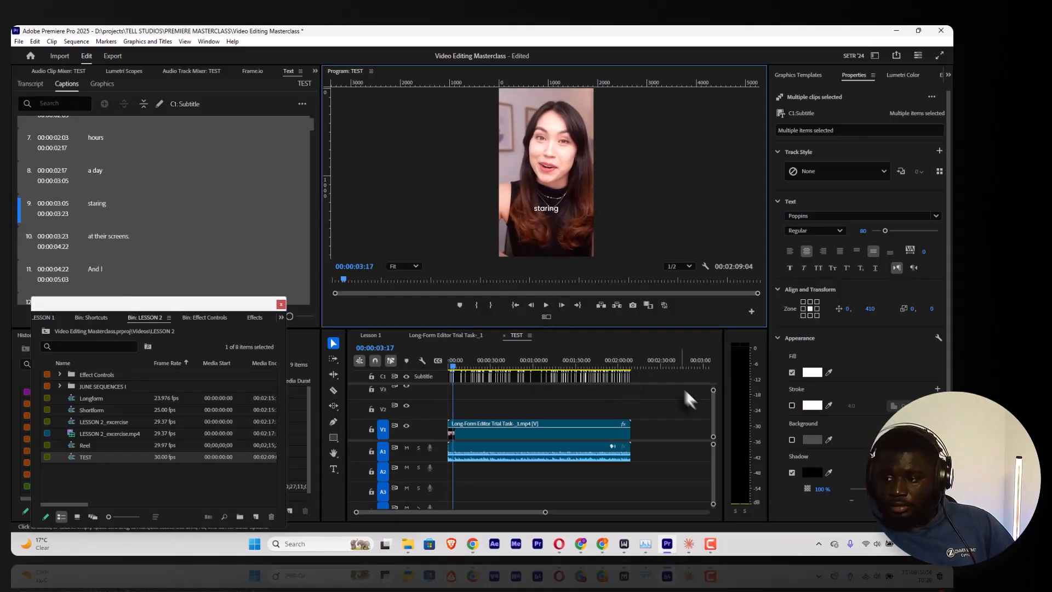
Change the captions' fill colour to red FF0000 and toggle the white stroke on and off
click(813, 373)
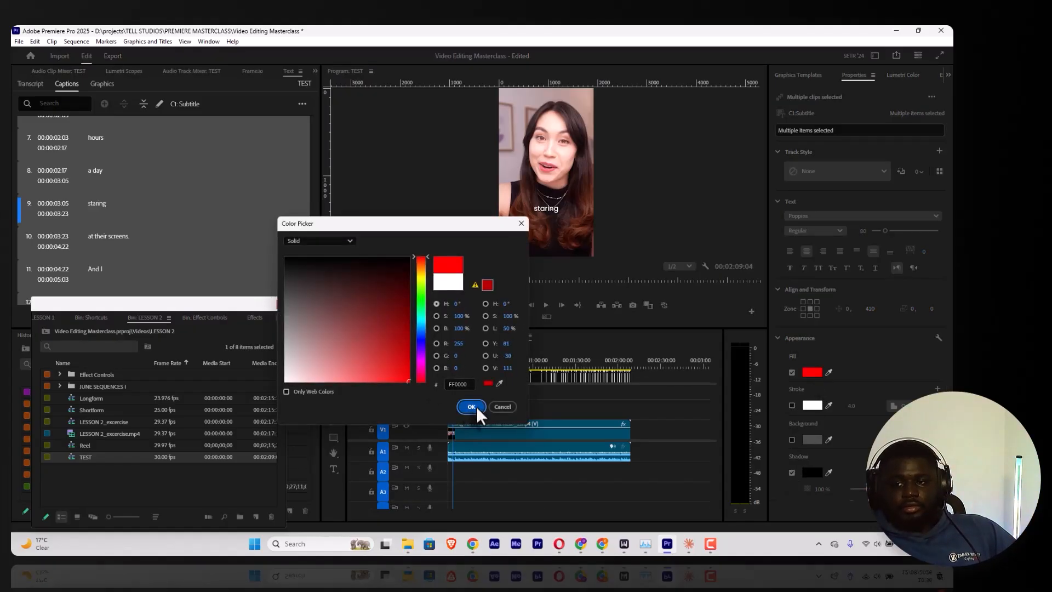
click(474, 407)
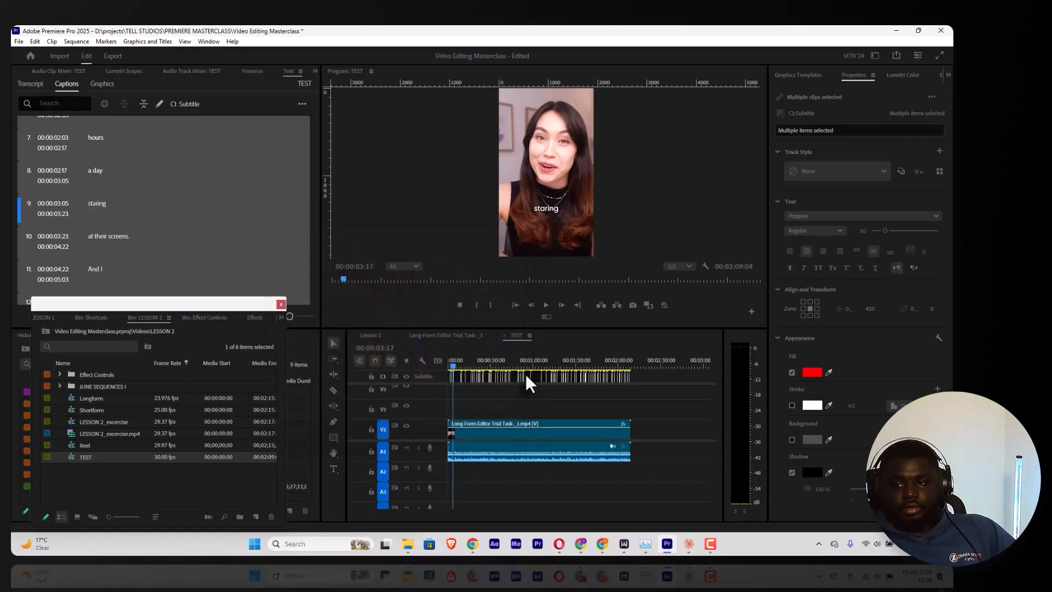
click(792, 406)
click(792, 406)
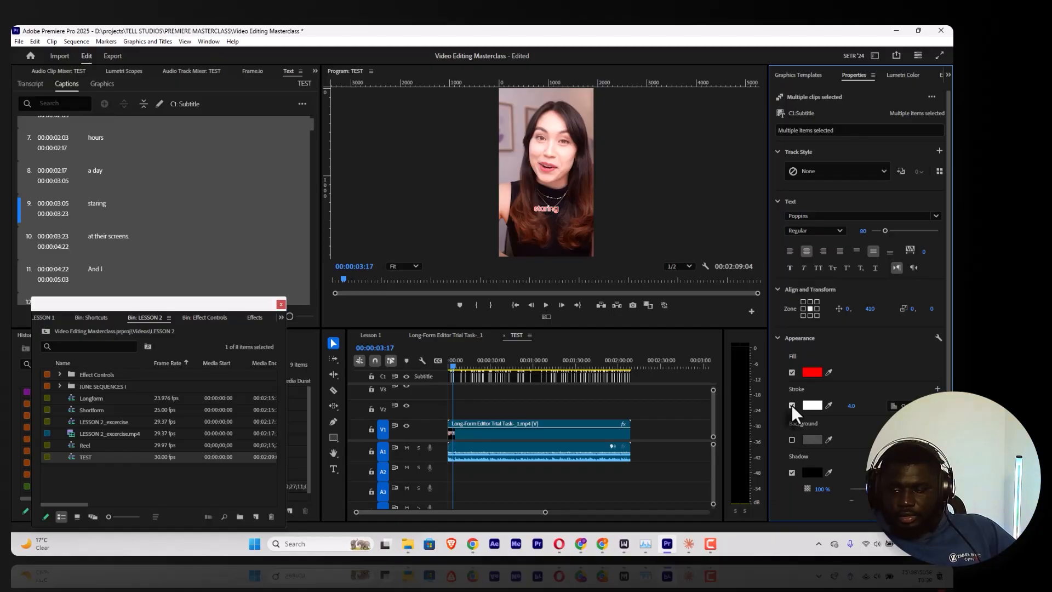
Try outline-only captions with the fill disabled and a white stroke of 2.0, previewing them around the 20-second mark
click(792, 372)
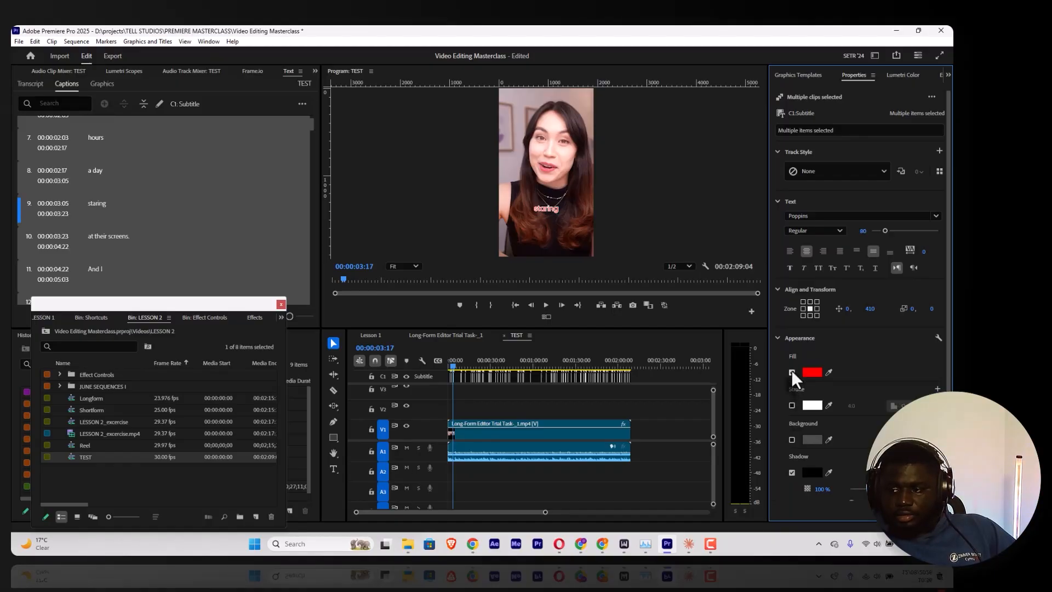
click(791, 406)
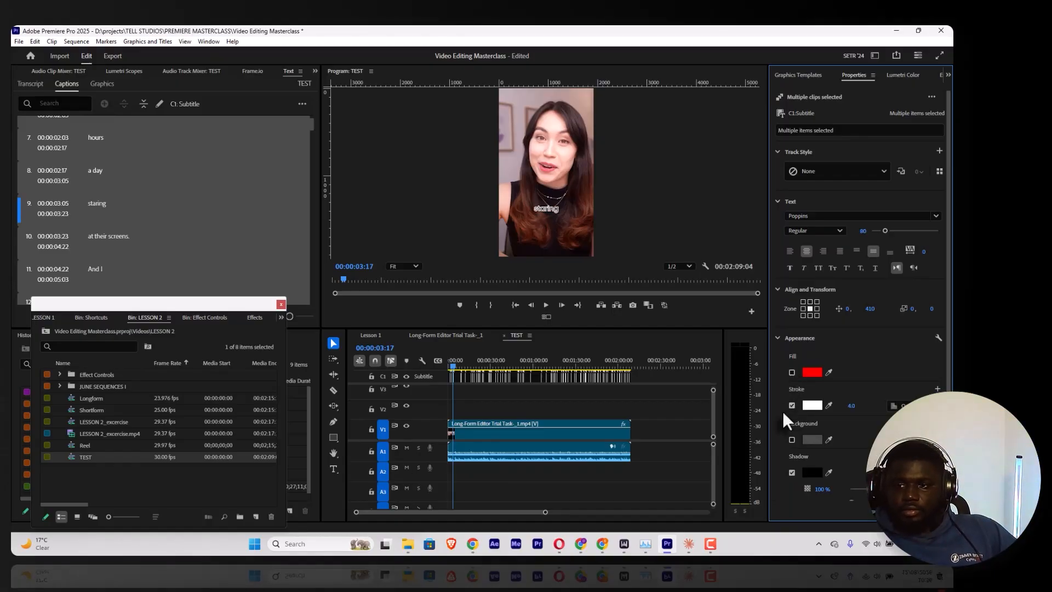
click(853, 405)
text(2)
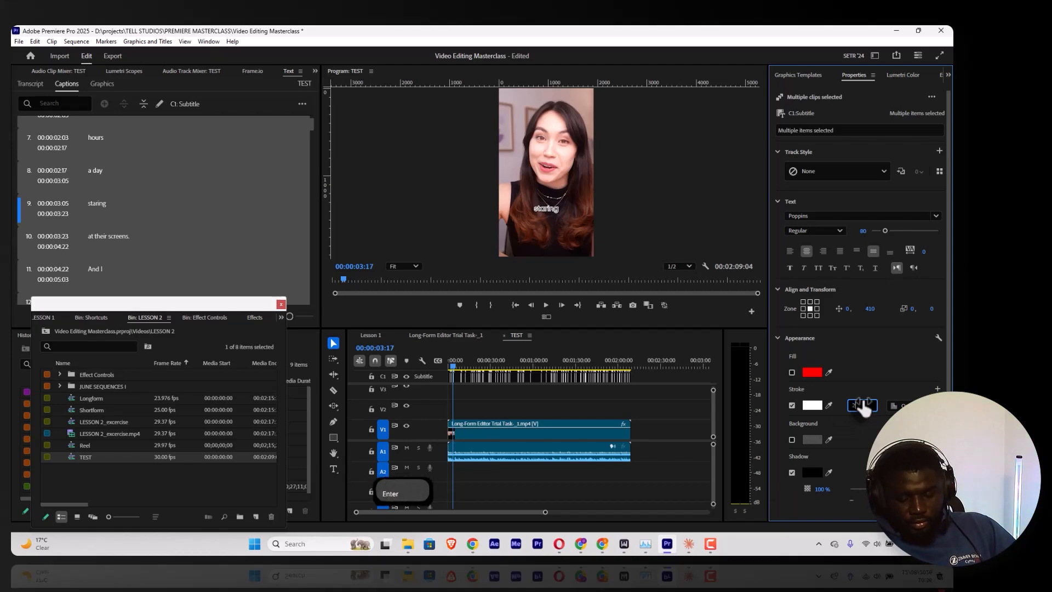
key(Return)
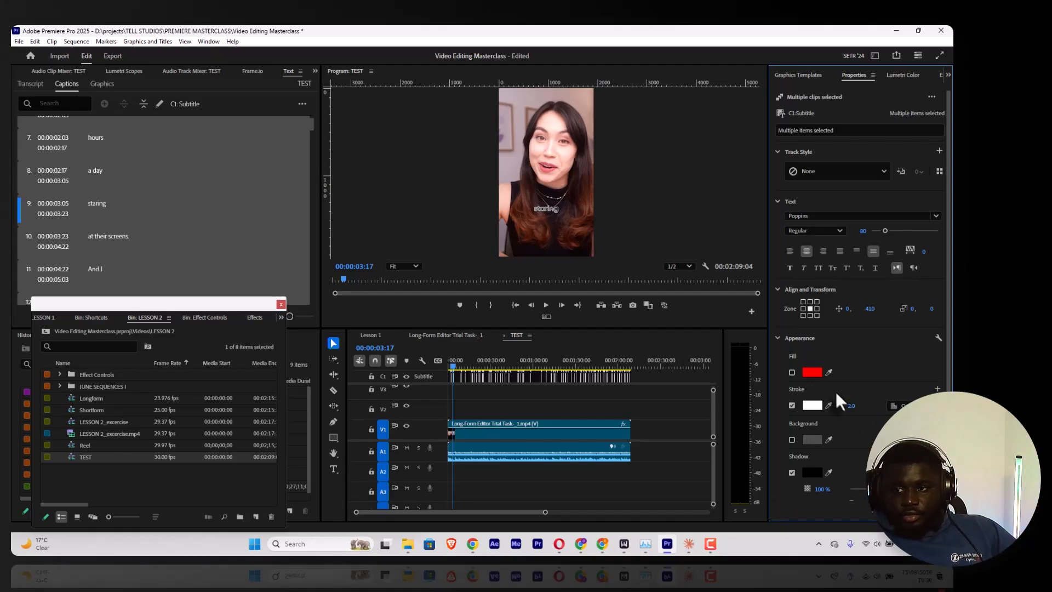
click(477, 358)
key(space)
click(546, 305)
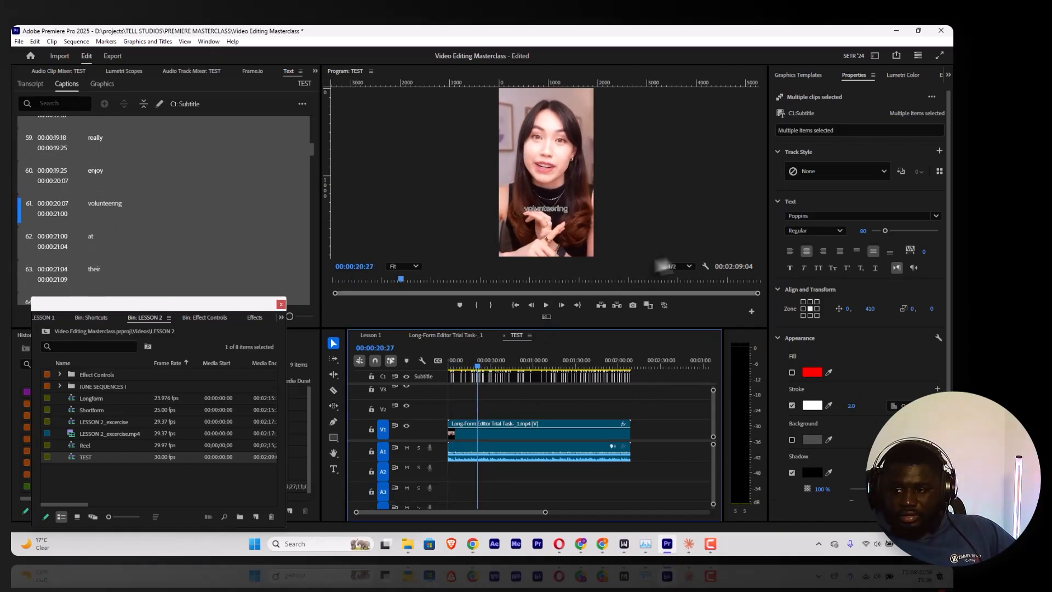
Restore the captions' solid white fill and disable the stroke
click(791, 373)
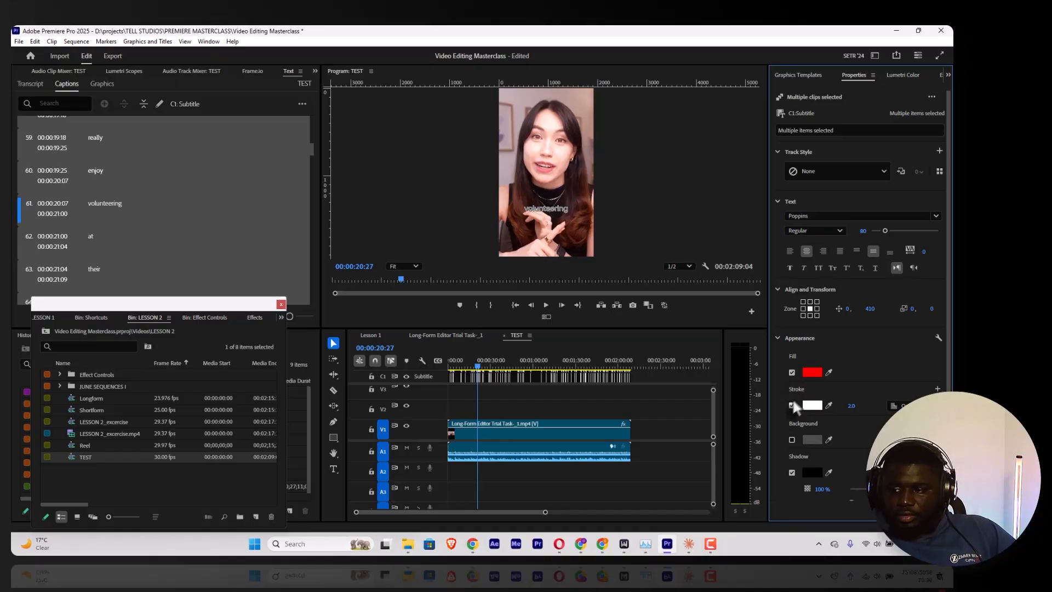
click(792, 405)
click(812, 405)
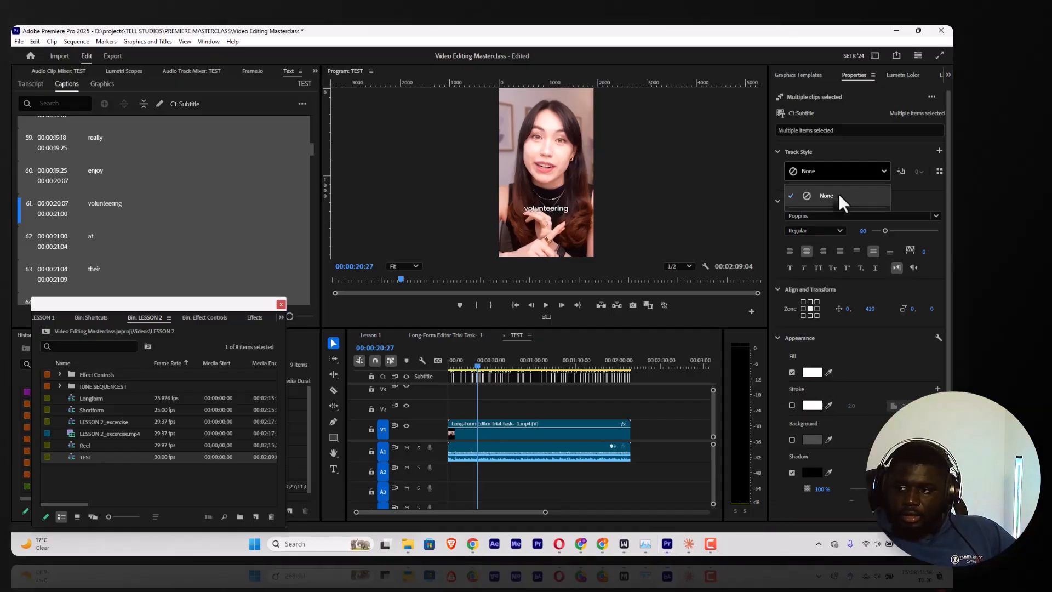
click(939, 150)
click(925, 168)
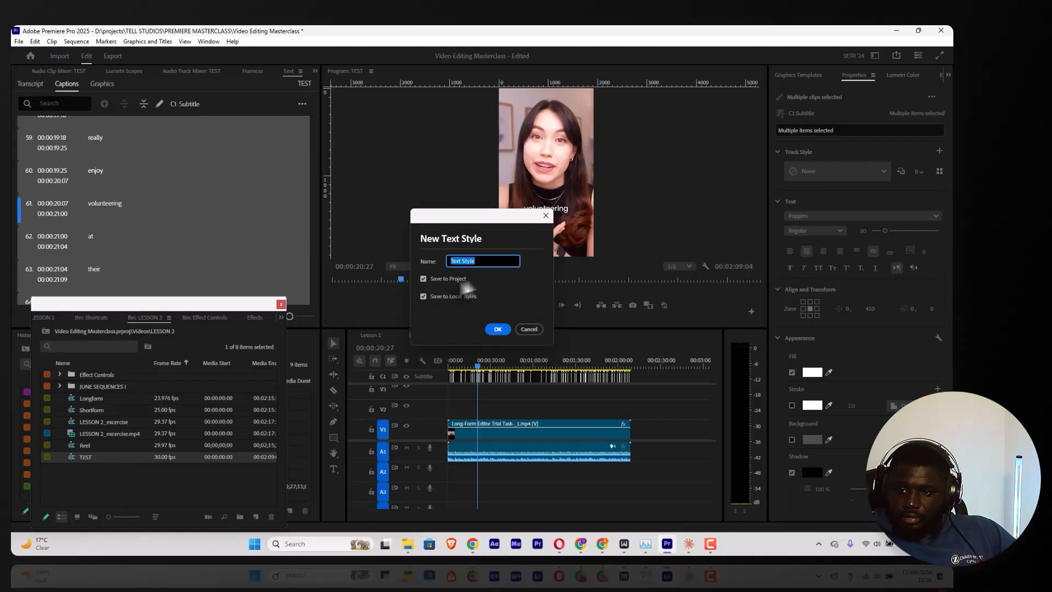
click(524, 331)
Enable the vertical captions' background at 94% opacity and check it at several points of the timeline
click(495, 379)
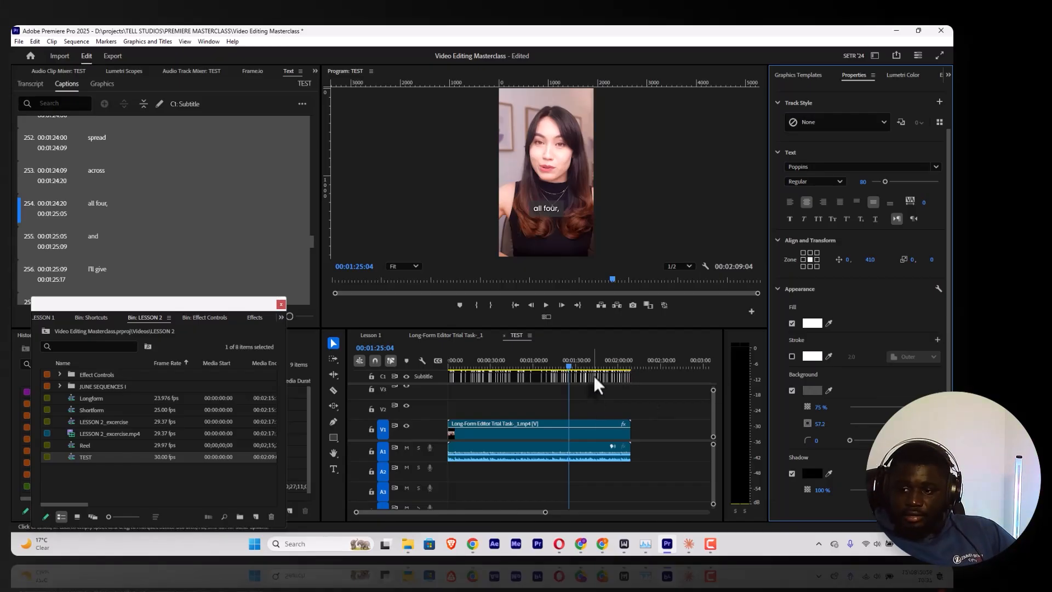
click(580, 364)
drag(581, 362, 558, 360)
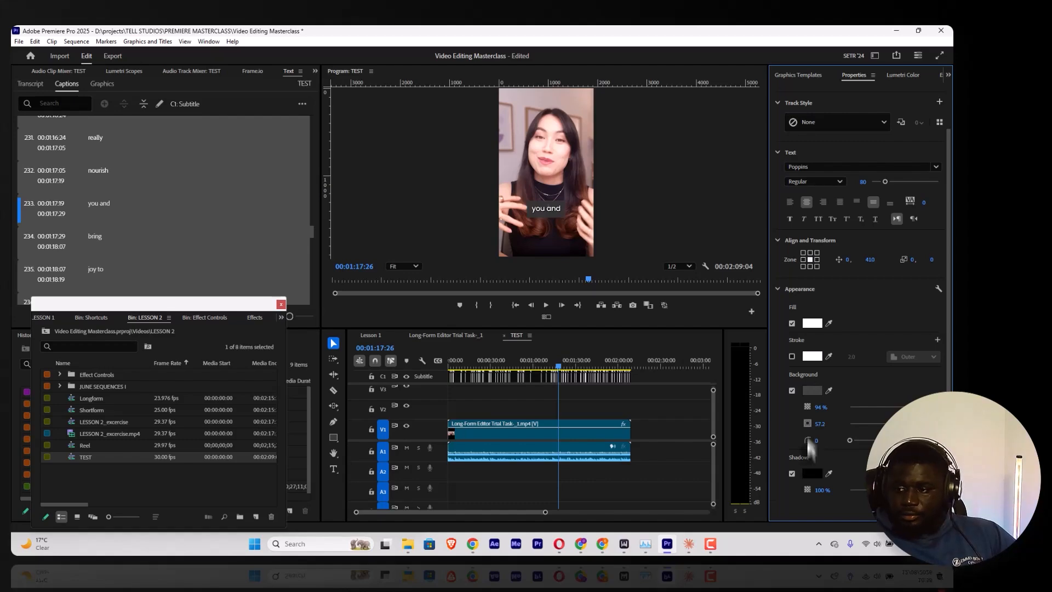
Change the captions' background colour to bright magenta and preview it from around the 35-second mark
click(812, 390)
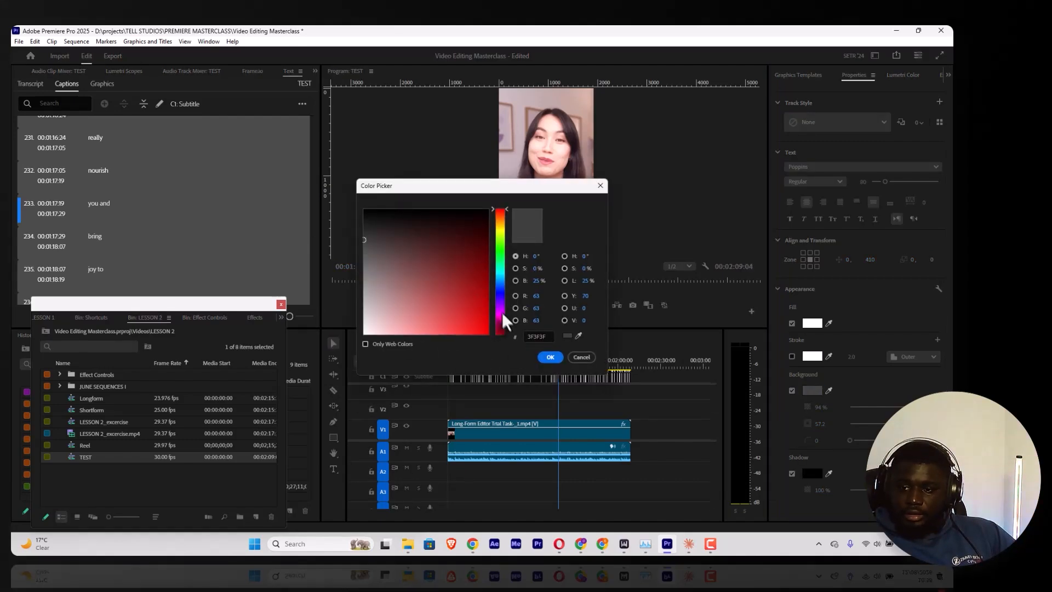
mouse_move(502, 311)
mouse_down()
mouse_move(500, 292)
mouse_move(497, 311)
mouse_up()
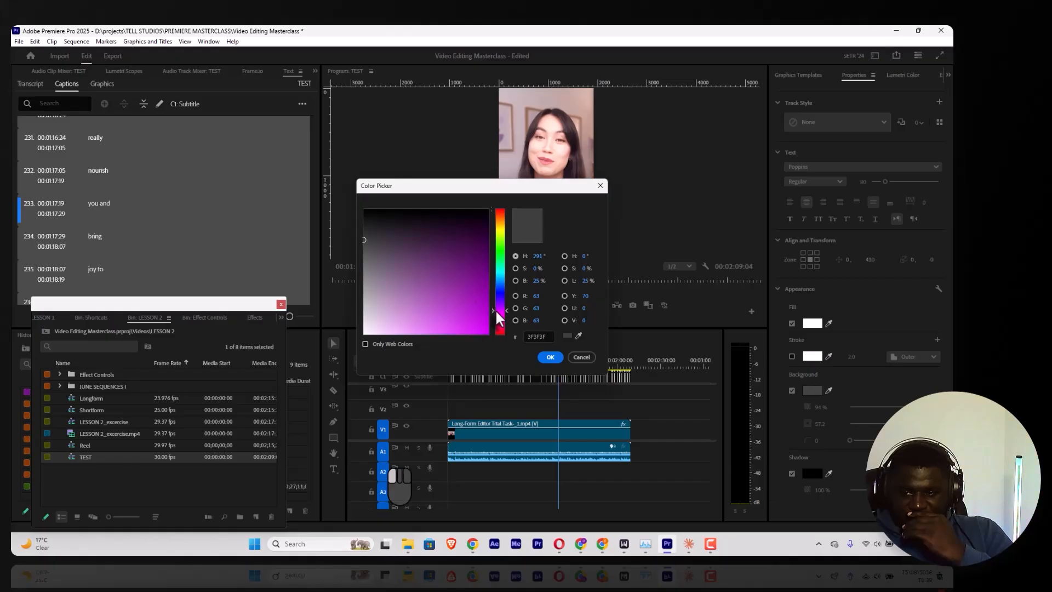
click(487, 211)
click(550, 357)
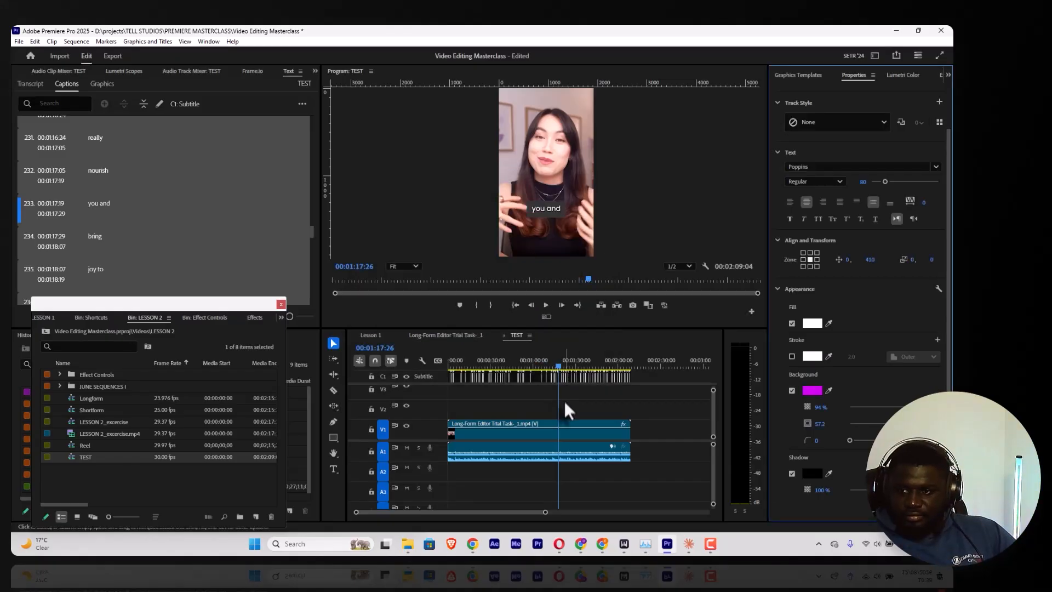
click(498, 365)
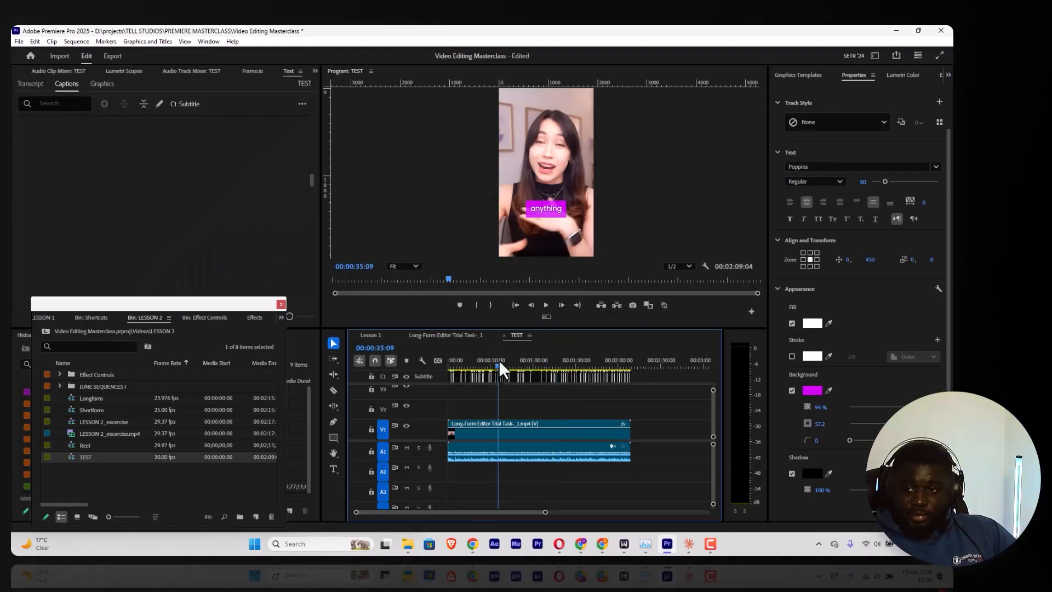
key(space)
key(space)
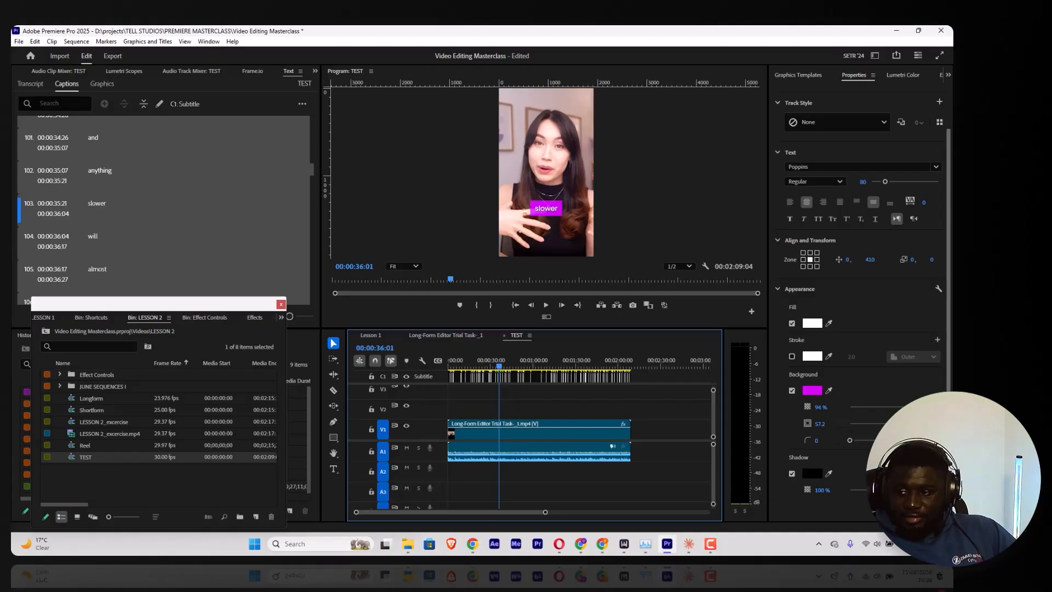
Reduce the captions' background size to 28.9 and play a short stretch to check it
click(880, 428)
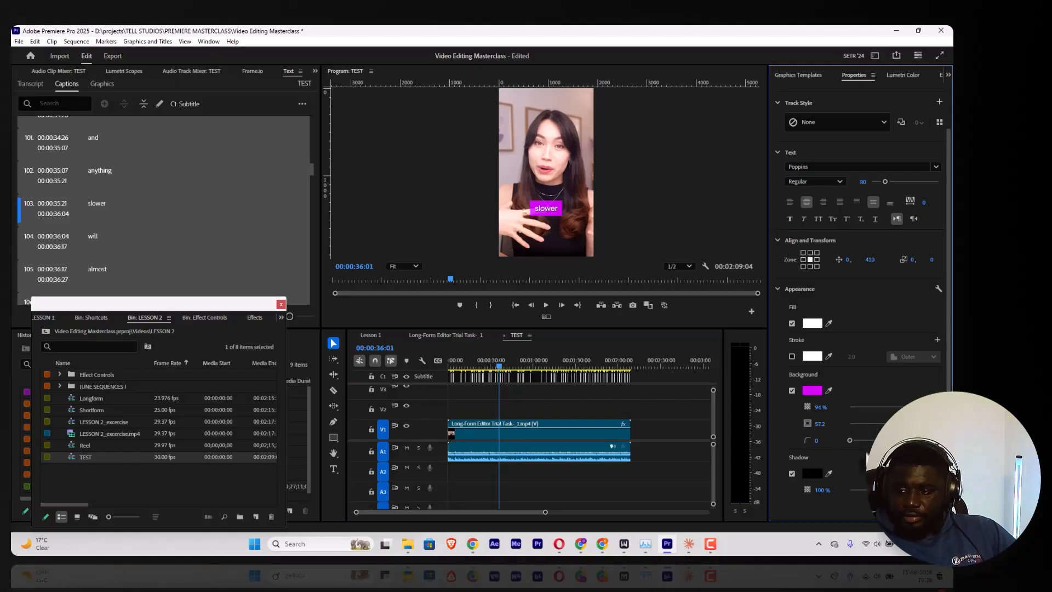
key(space)
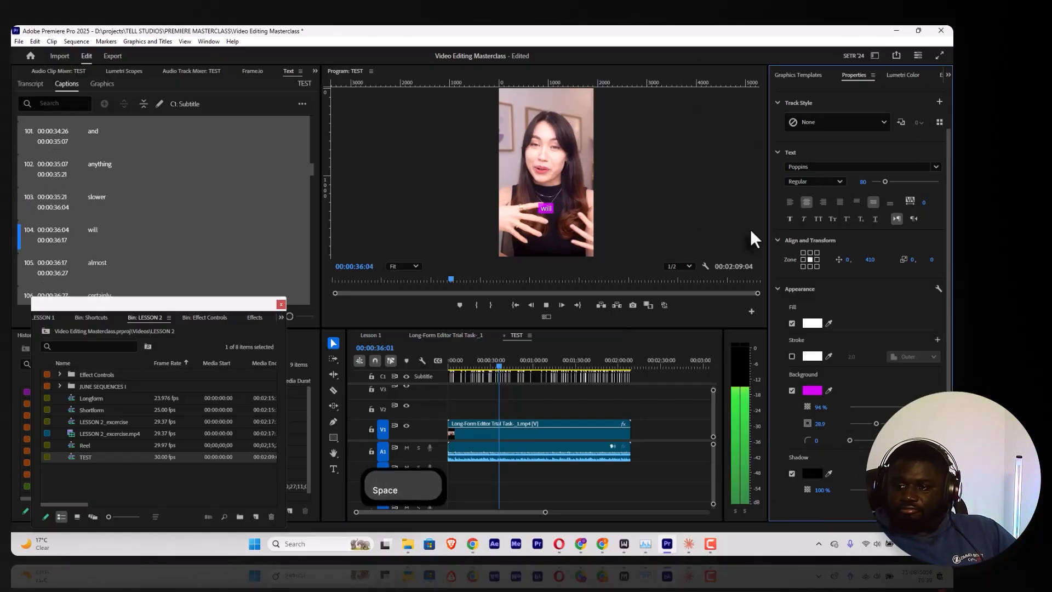
key(space)
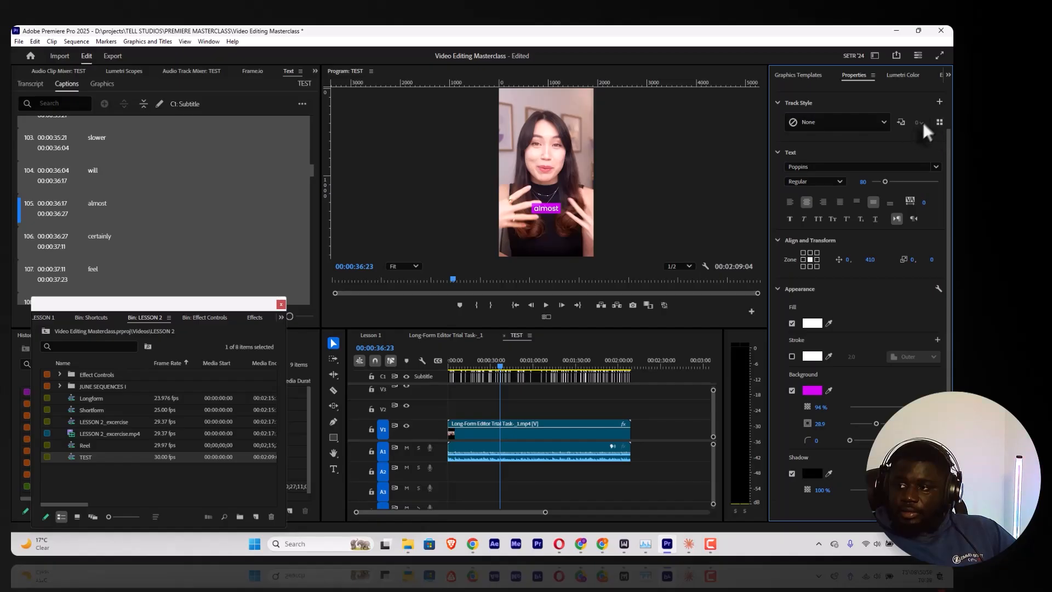
Save the caption look as a new text style named with the speaker's first name, in both the project and local styles
click(940, 102)
click(930, 117)
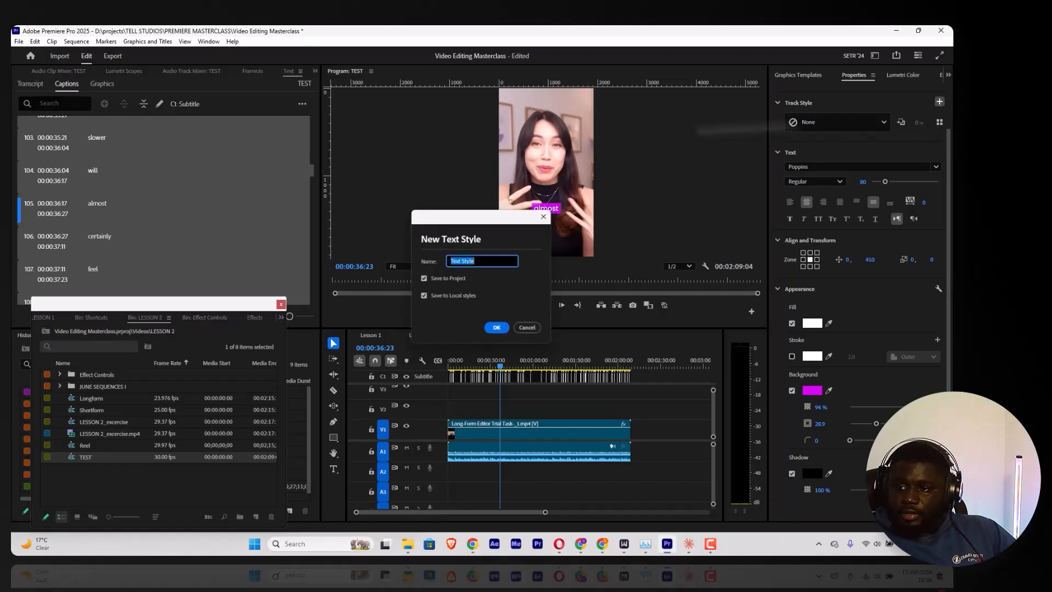
key(Caps_Lock)
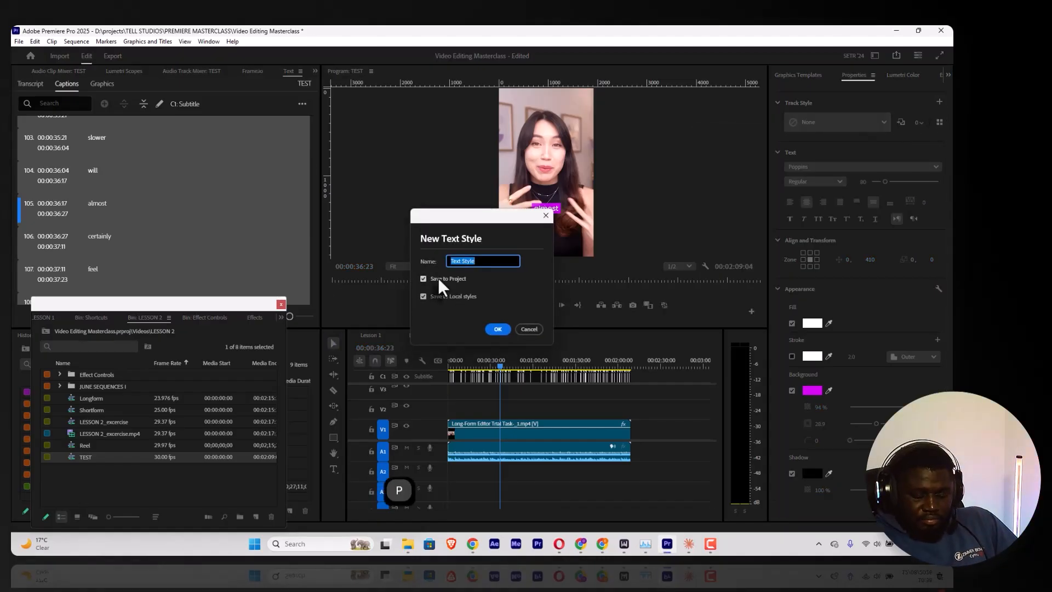
text(P)
key(BackSpace)
text(IZZY)
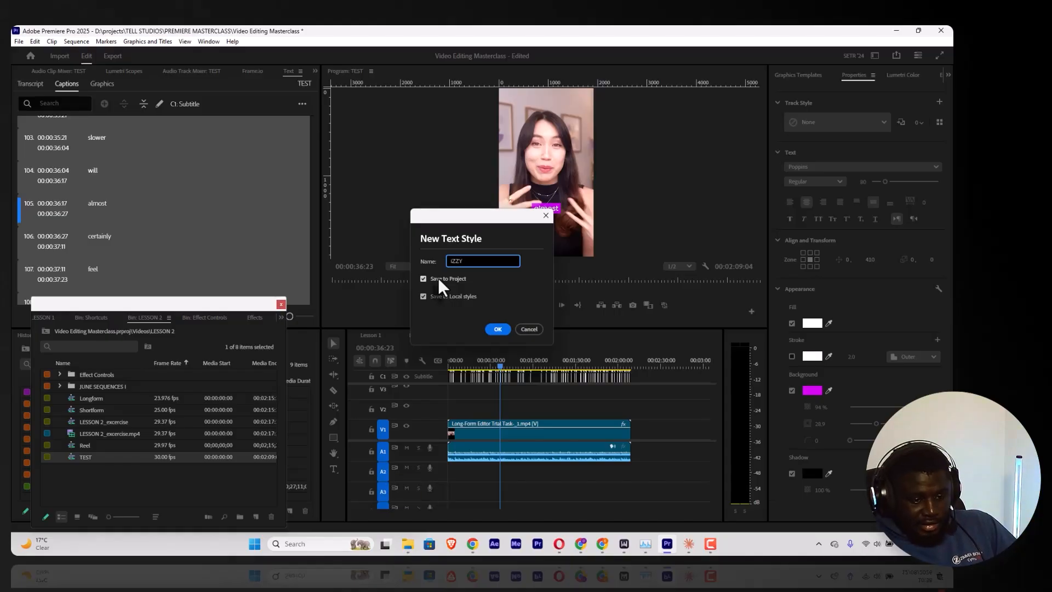
key(ctrl+a)
text(I)
key(Caps_Lock)
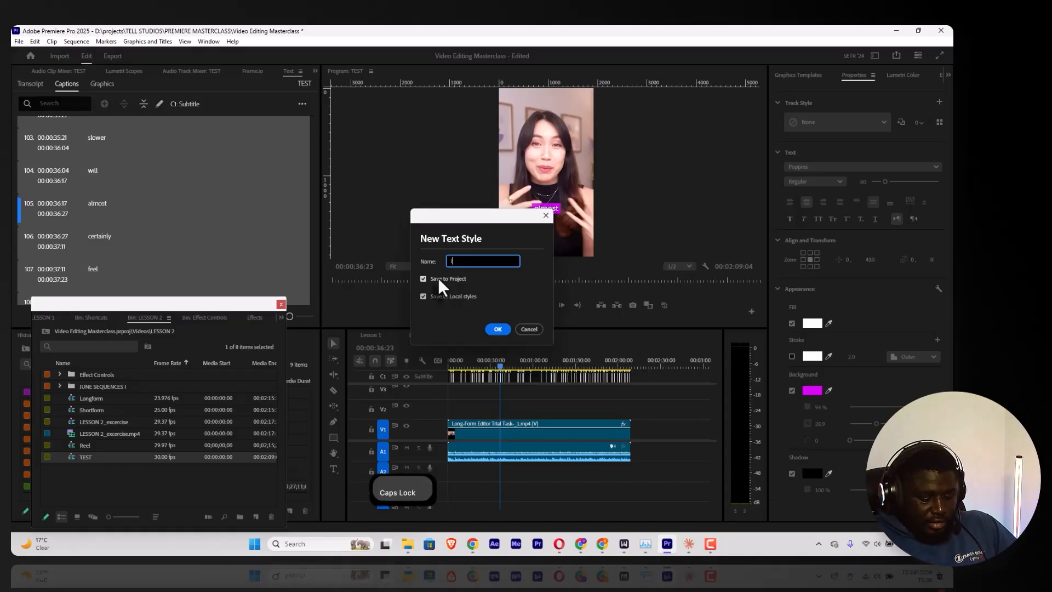
text(zzy)
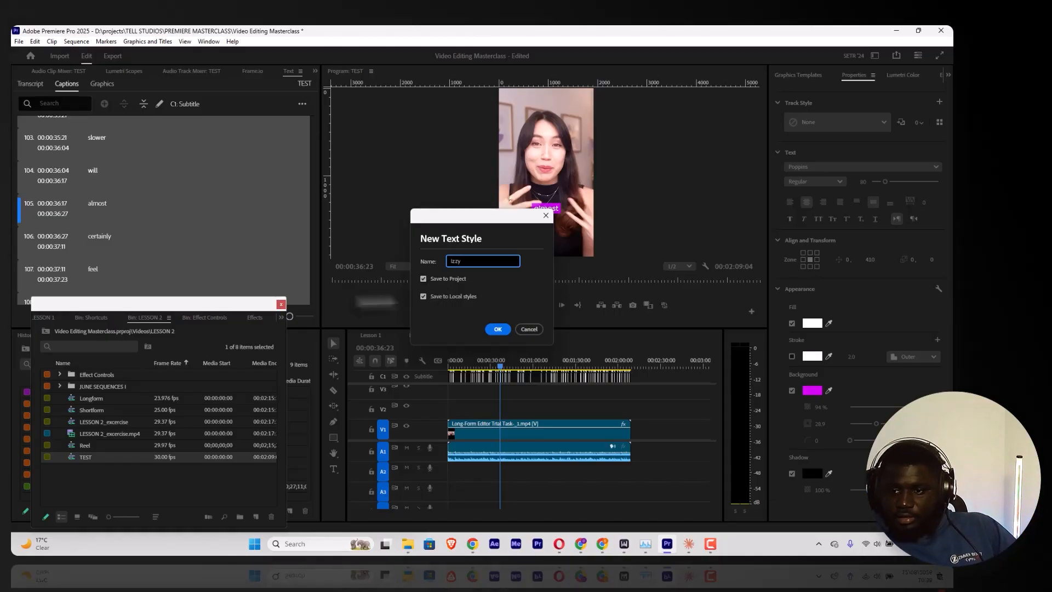
click(497, 329)
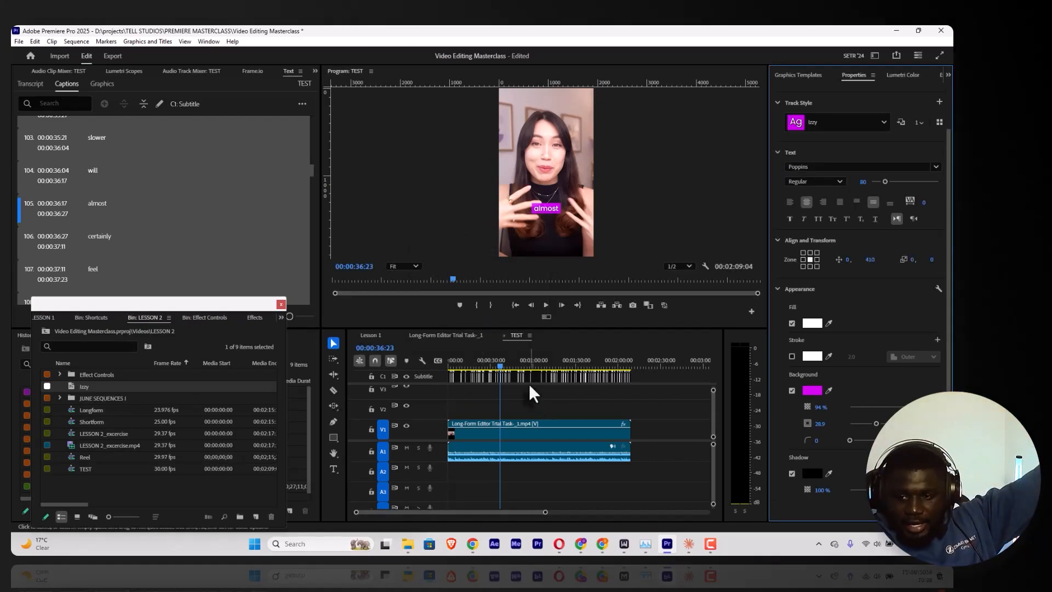
Apply the saved magenta-background style to all captions in the Long-Form Editor Trial Task-_1 sequence
click(473, 336)
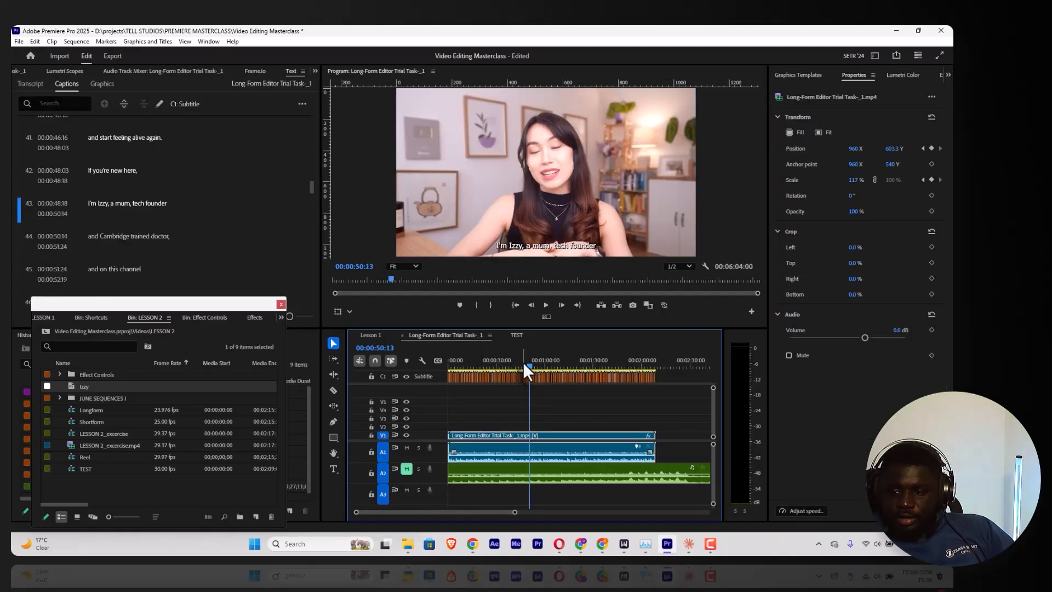
click(523, 370)
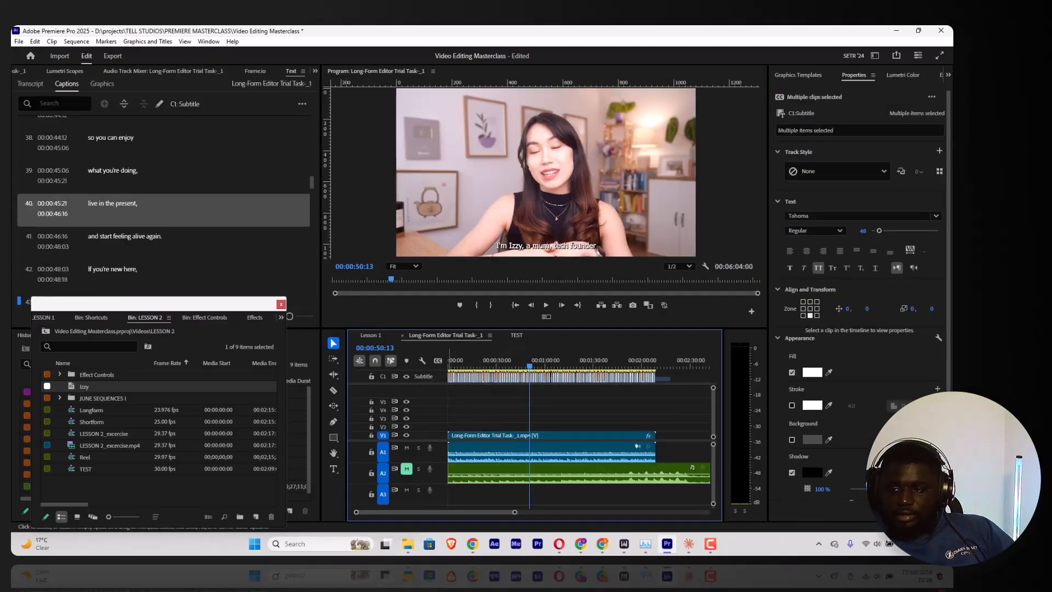
drag(669, 381, 449, 375)
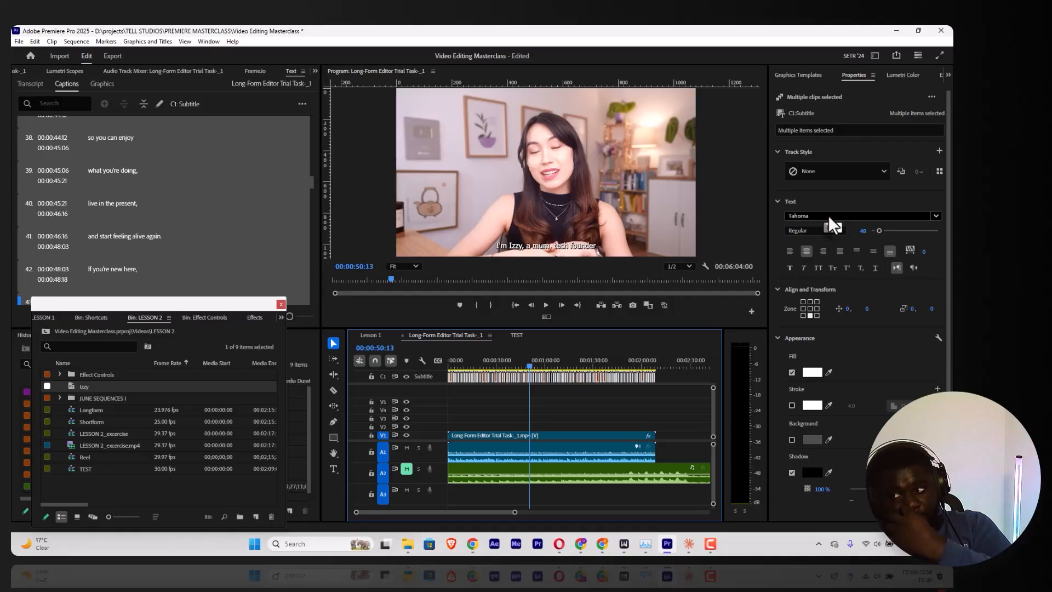
click(873, 172)
click(849, 219)
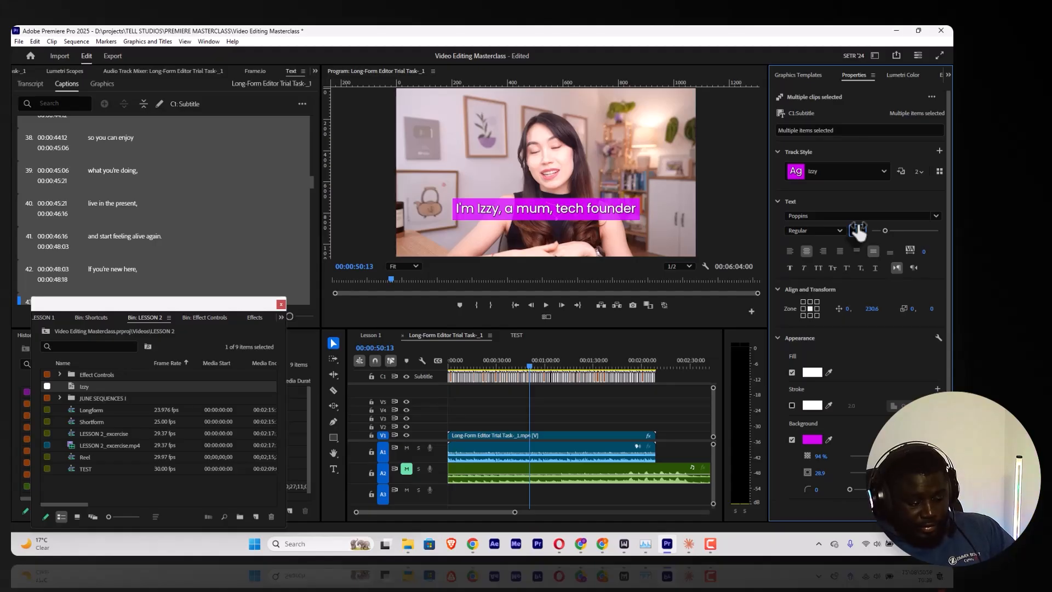
Set the long-form captions' font size to 40 and align them to the bottom-centre zone
text(40)
key(shift+Return)
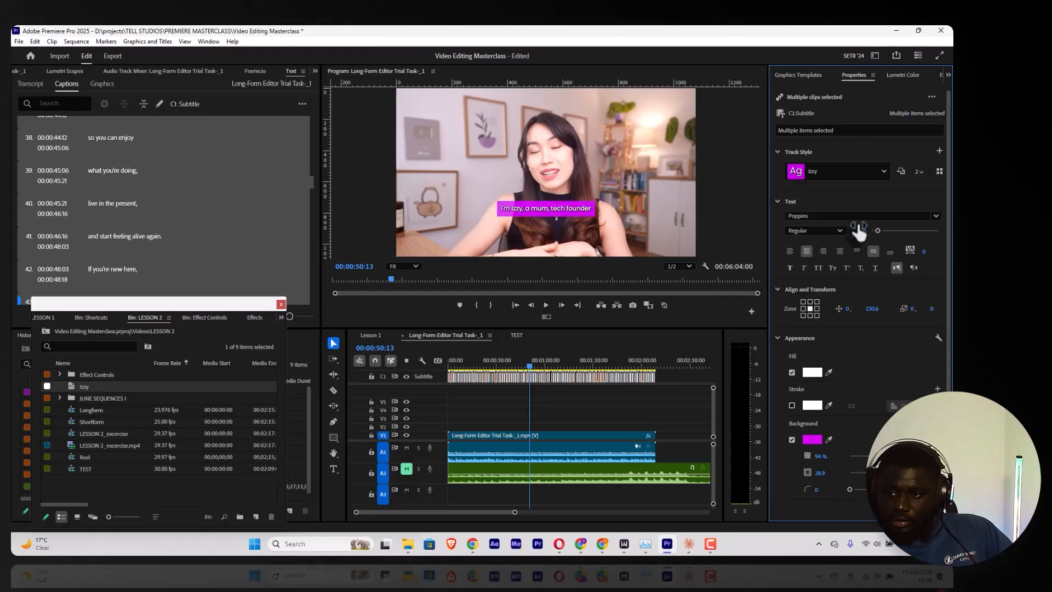
click(811, 314)
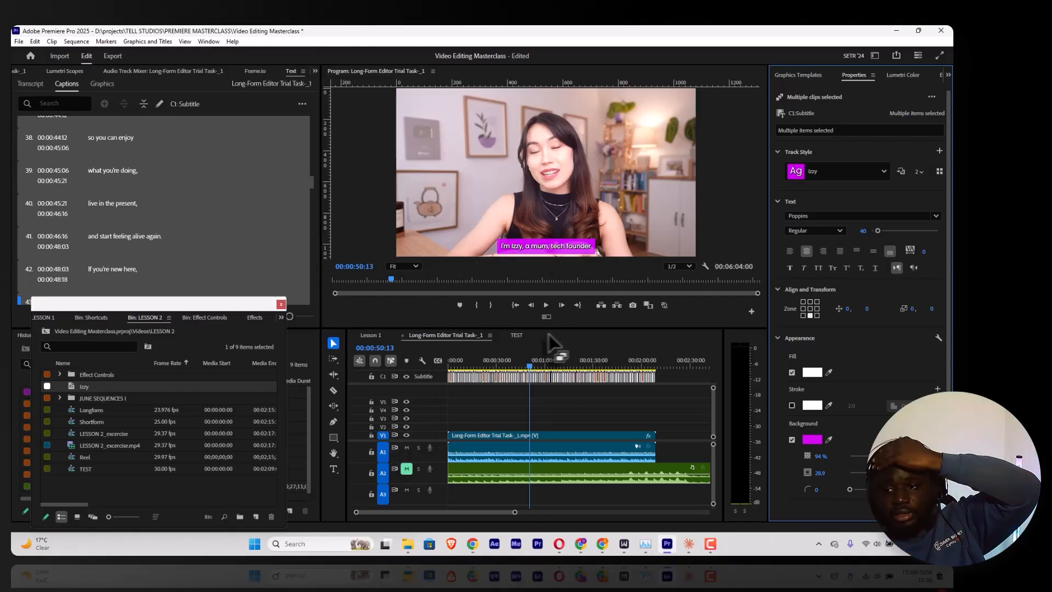
Compare the styled captions in the TEST sequence with the long-form sequence and play the long-form one
click(515, 335)
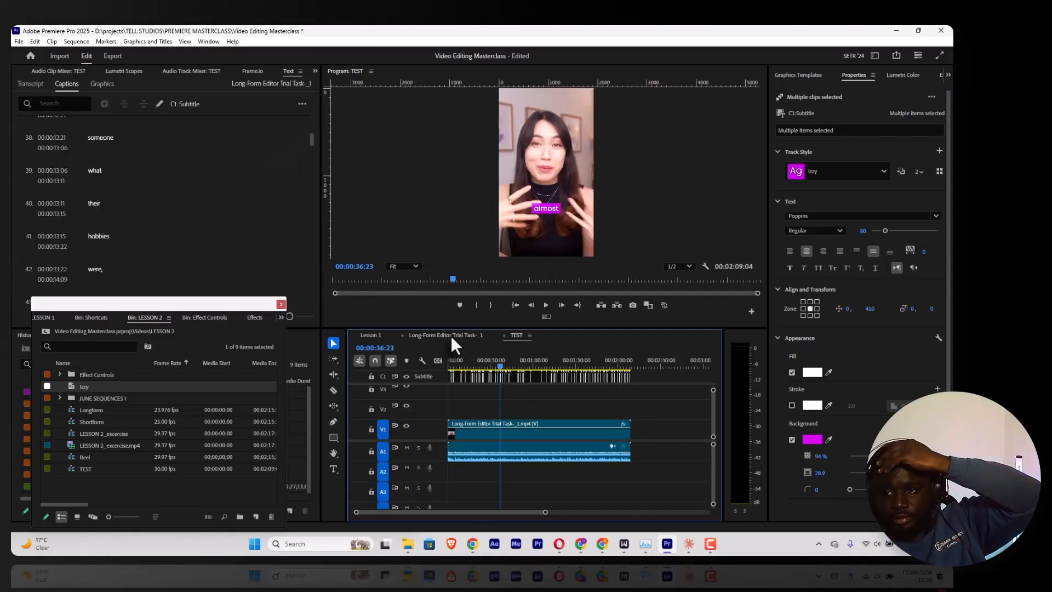
click(451, 335)
key(space)
click(546, 304)
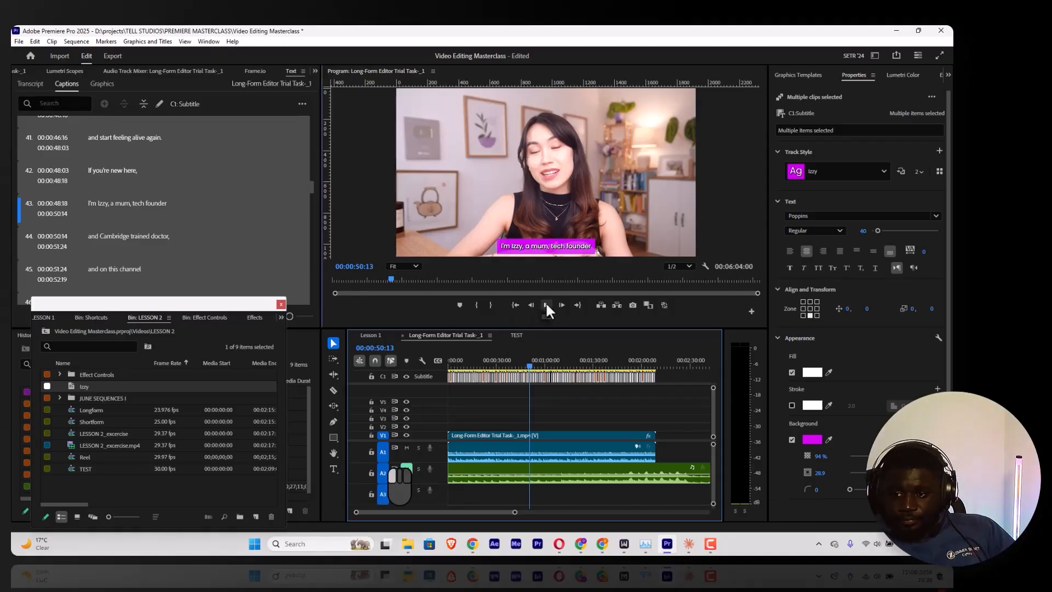